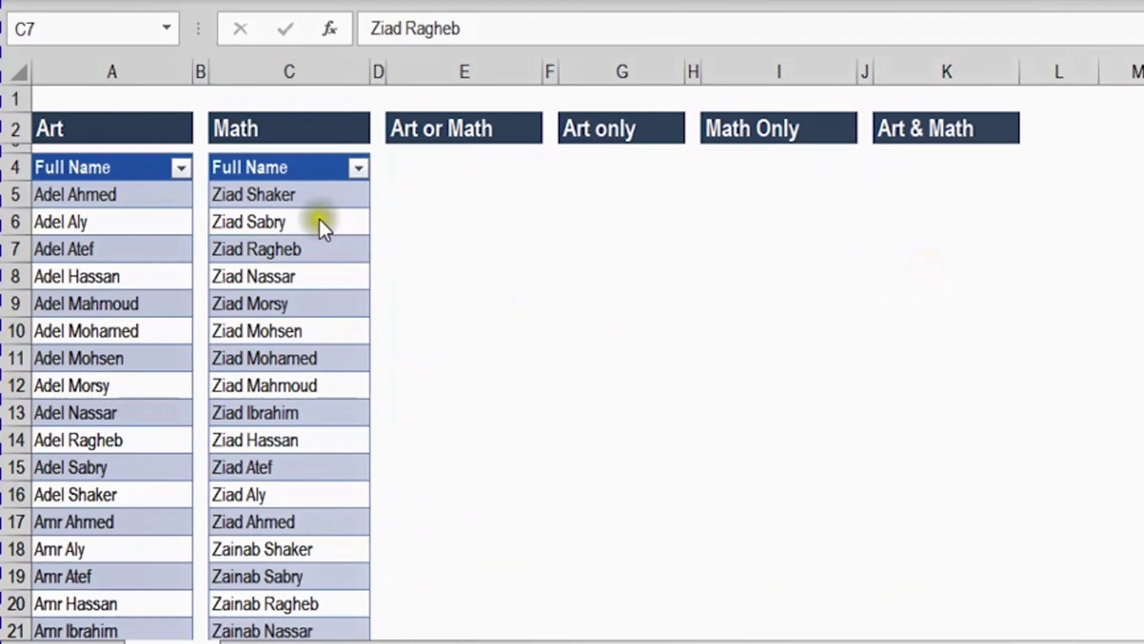
Step: Examine the Art and Math name lists from their first to last entries
click(91, 196)
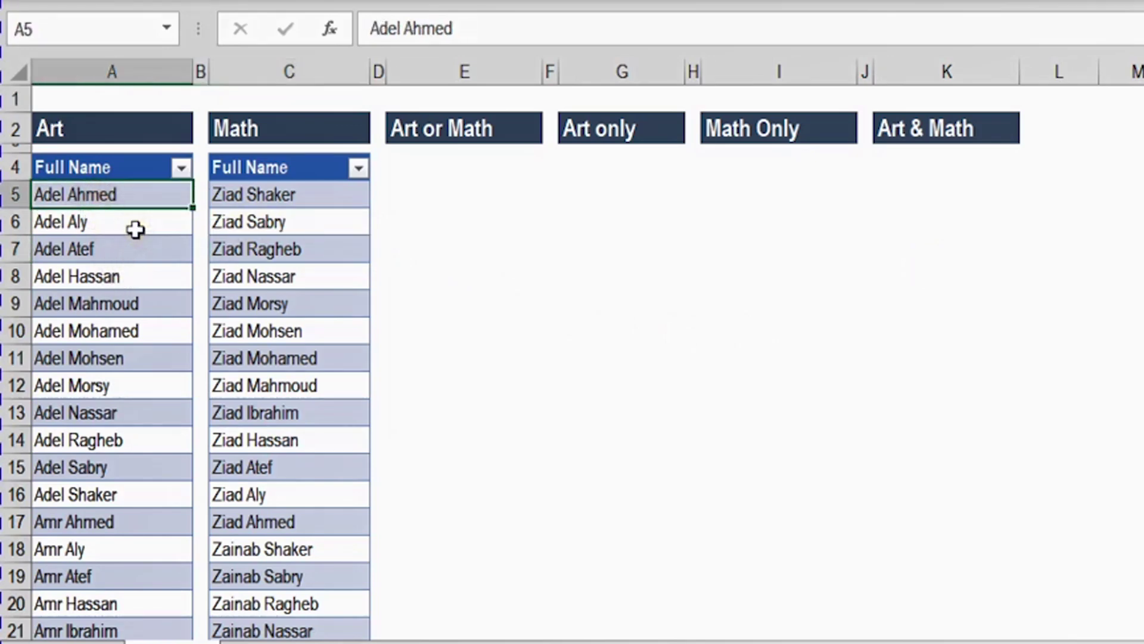
click(77, 128)
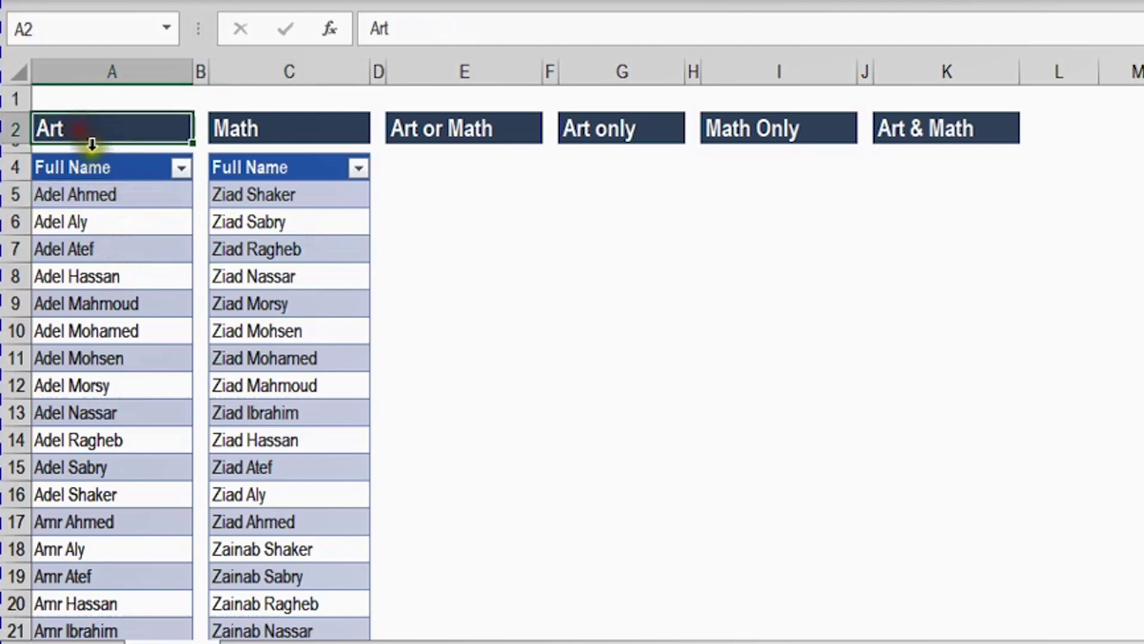
click(276, 197)
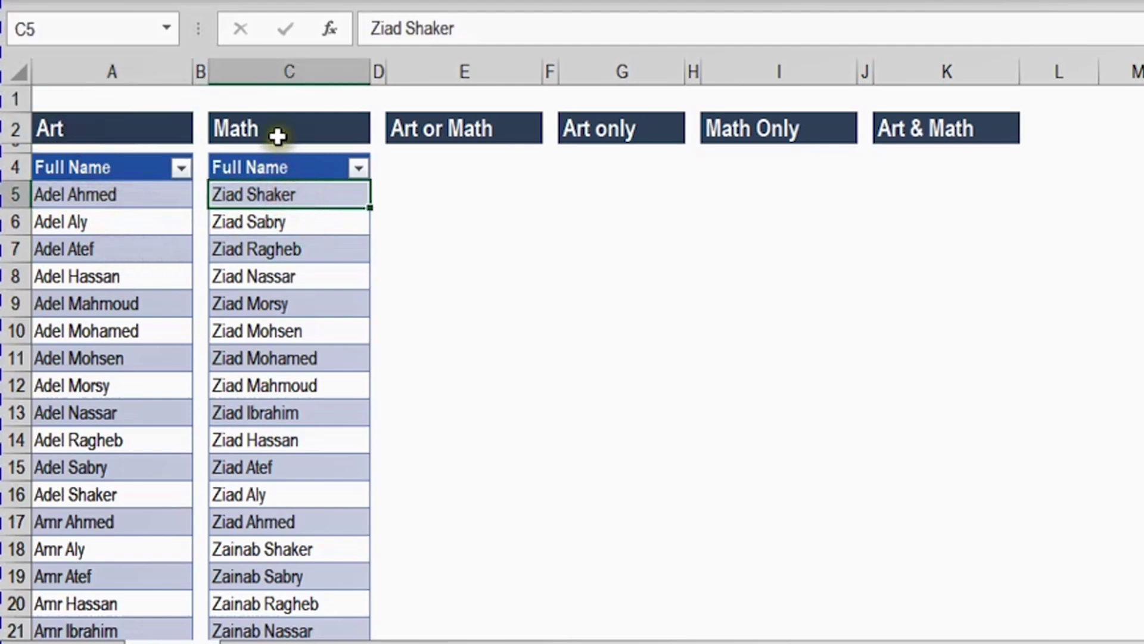
click(81, 195)
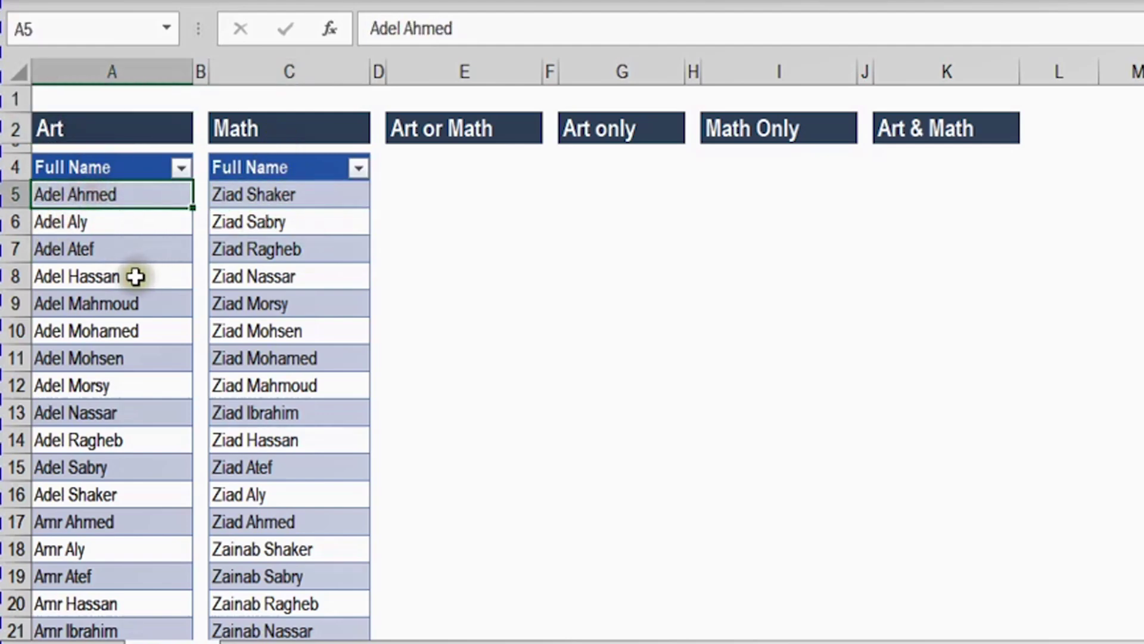
key(ctrl+Down)
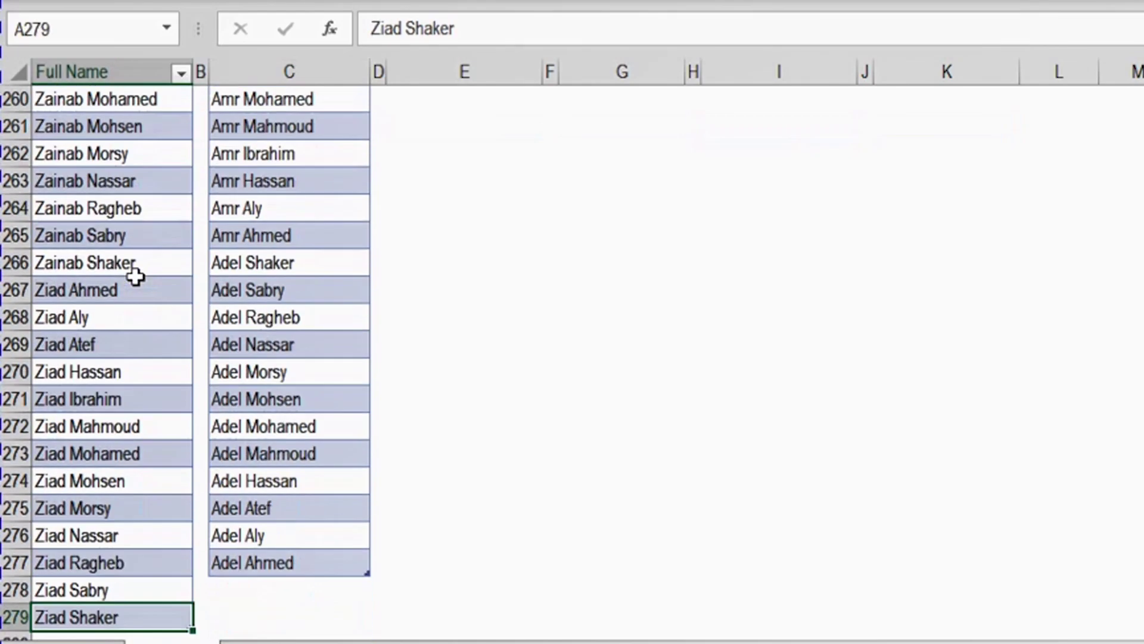
key(Up)
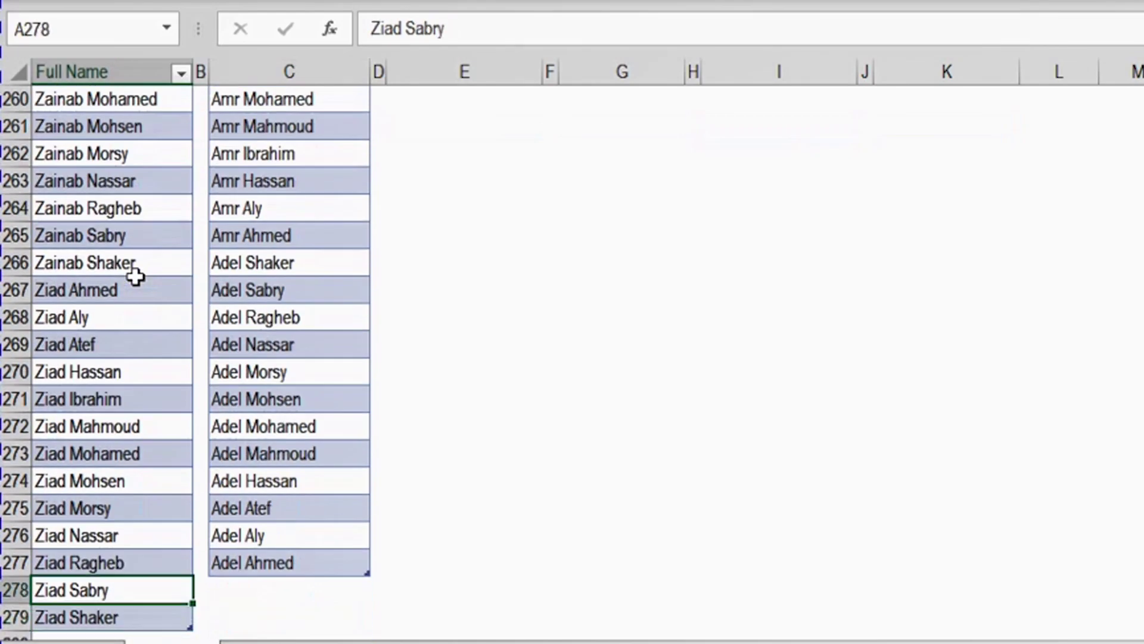
key(ctrl+Up)
key(Right)
key(Right)
key(Down)
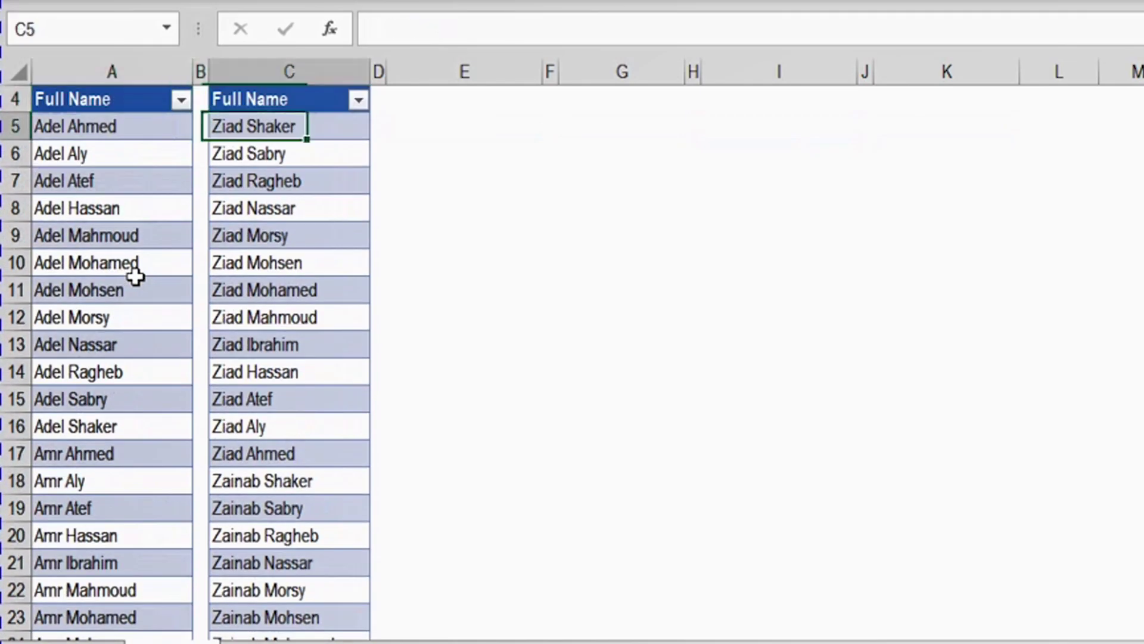
key(ctrl+Down)
key(ctrl+Up)
key(Up)
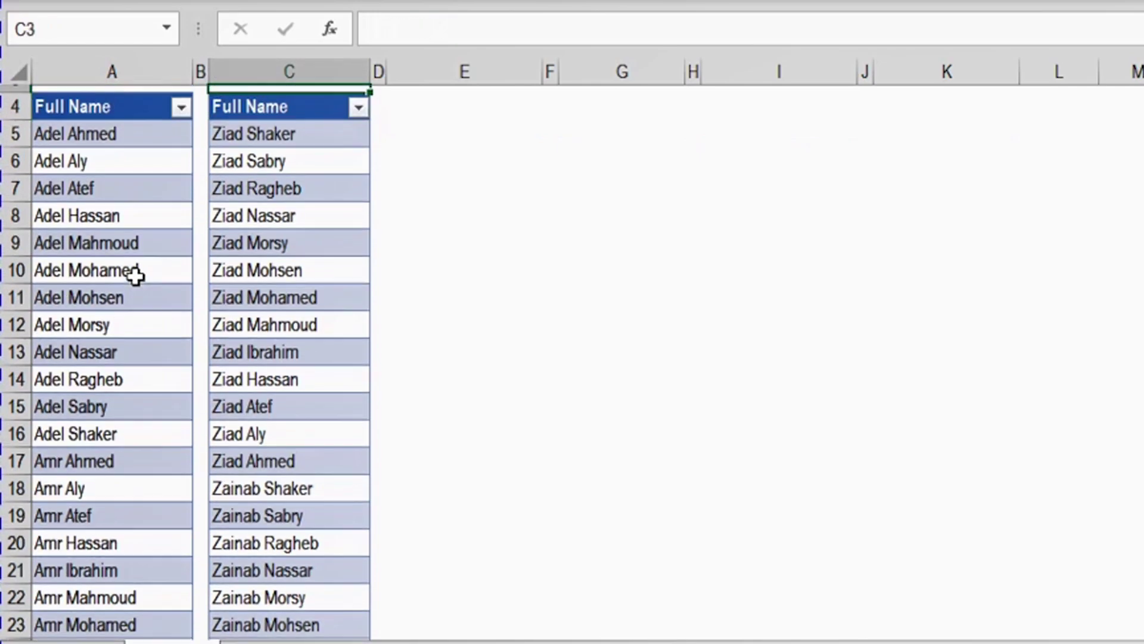
key(Down)
key(Down)
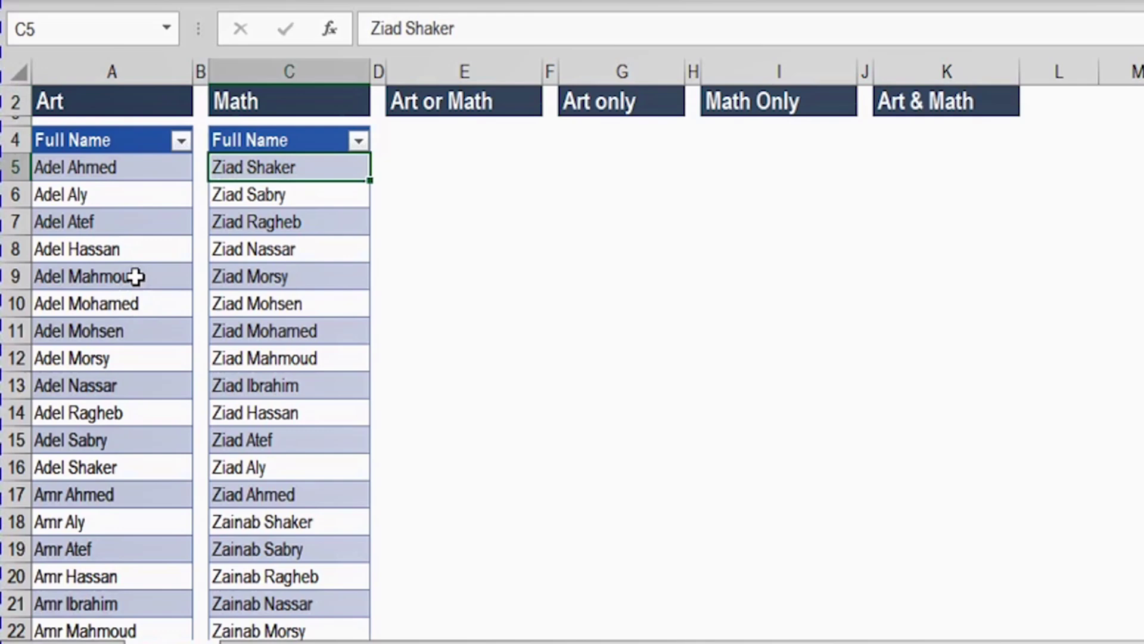
key(Up)
key(Up)
key(Up)
key(Up)
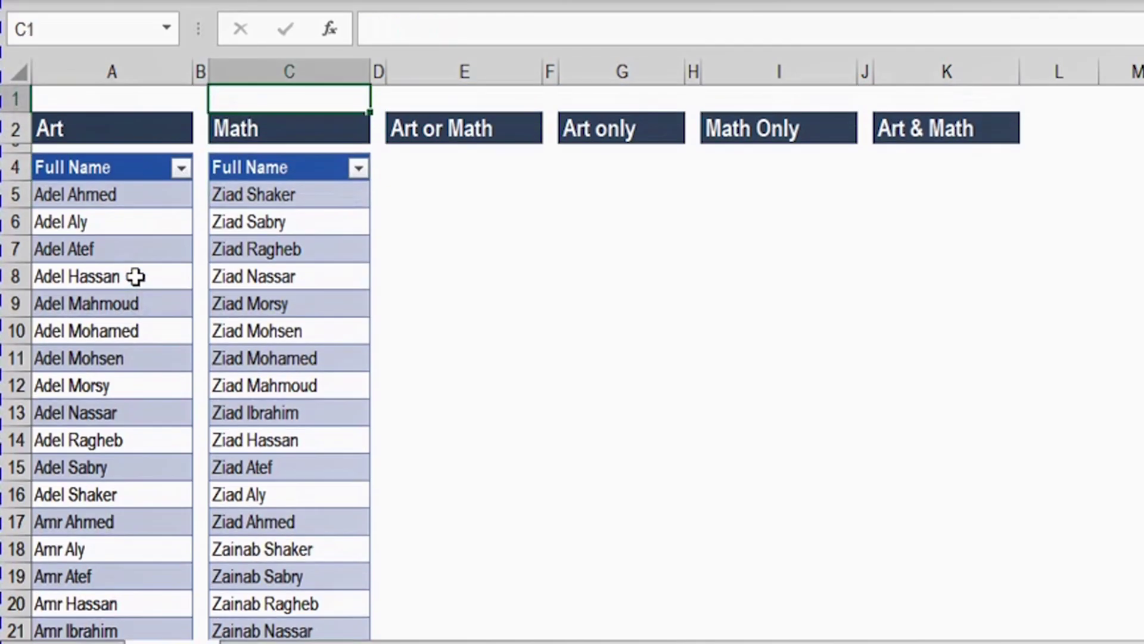
Step: Review the empty output areas under the Art or Math, Art only, Math Only and Art & Math headings
key(Down)
key(Right)
key(Right)
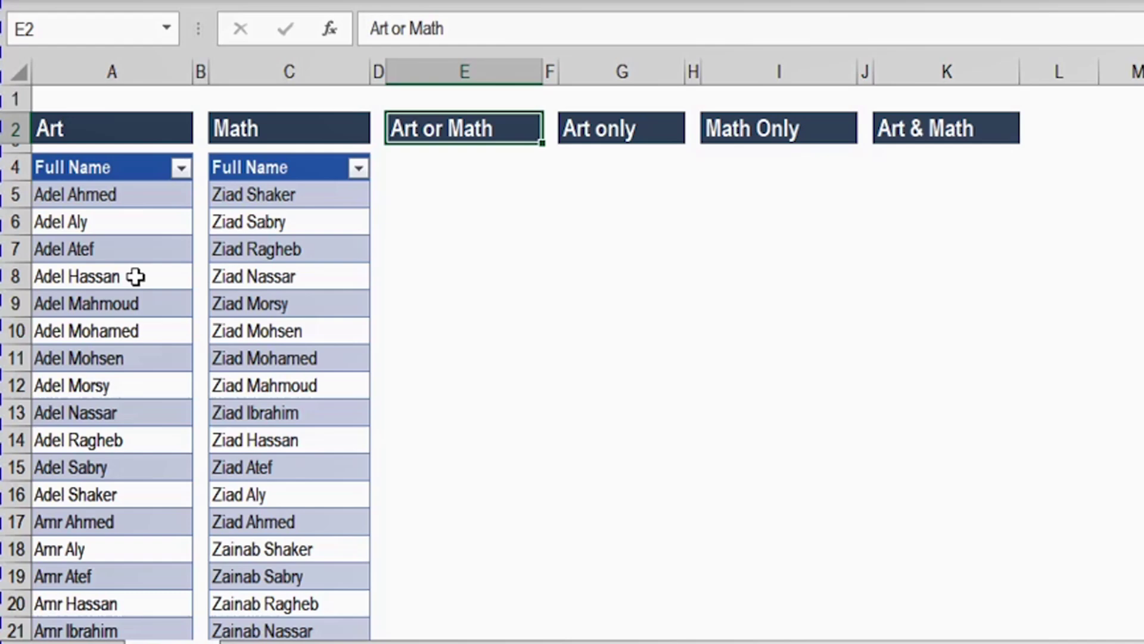
key(Down)
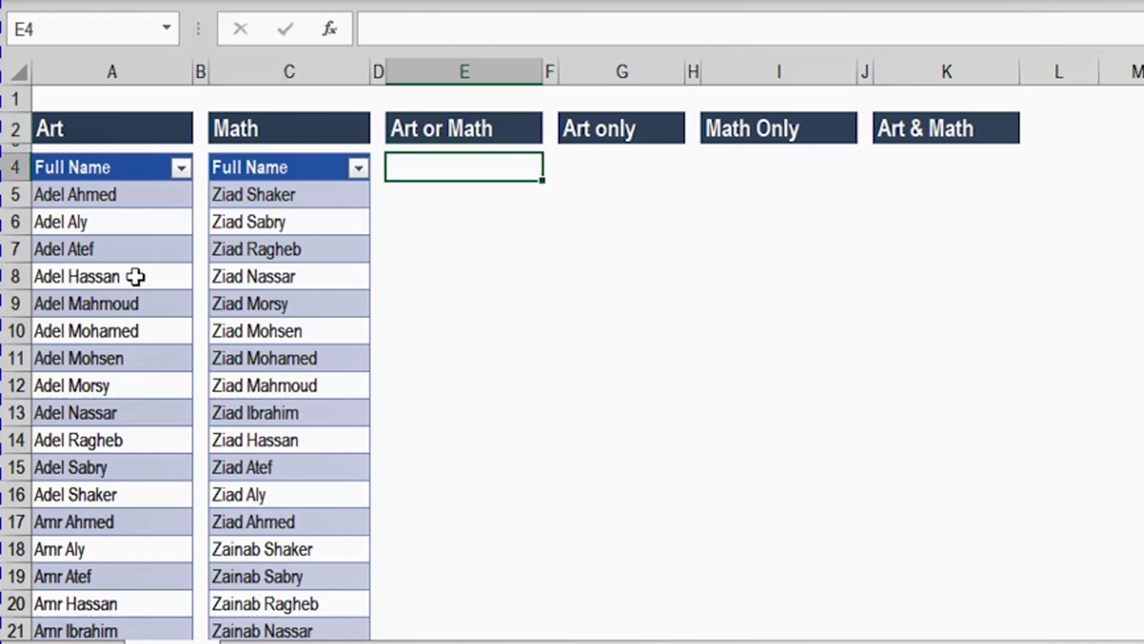
key(Right)
key(Right)
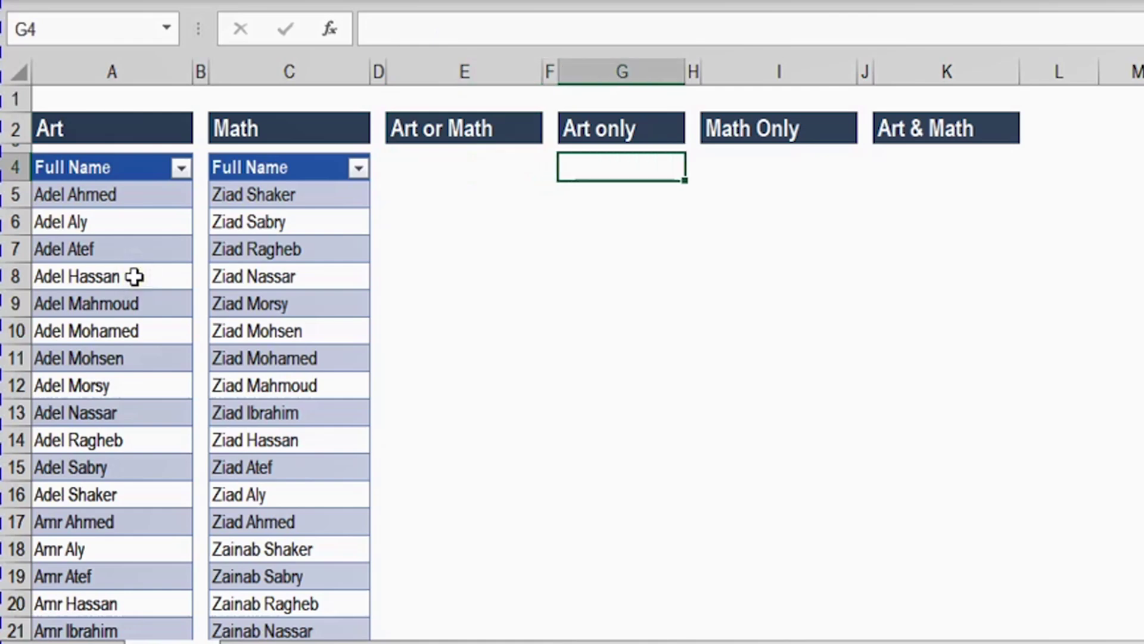
key(Right)
key(Right)
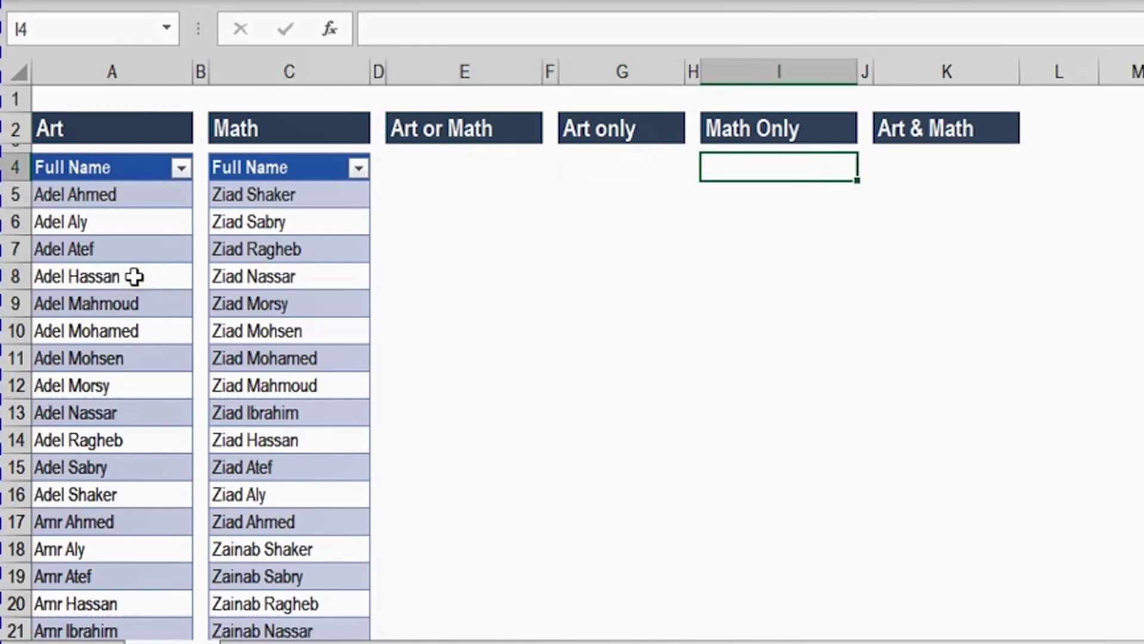
key(Right)
key(Right)
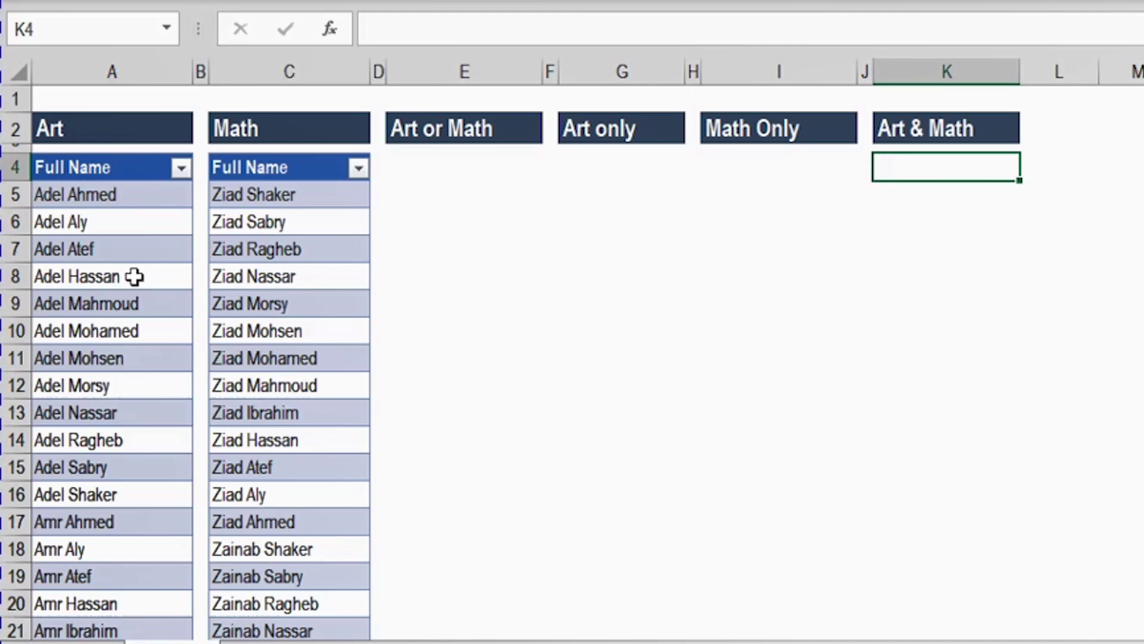
key(Left)
key(Left)
key(Left)
key(Left)
key(Left)
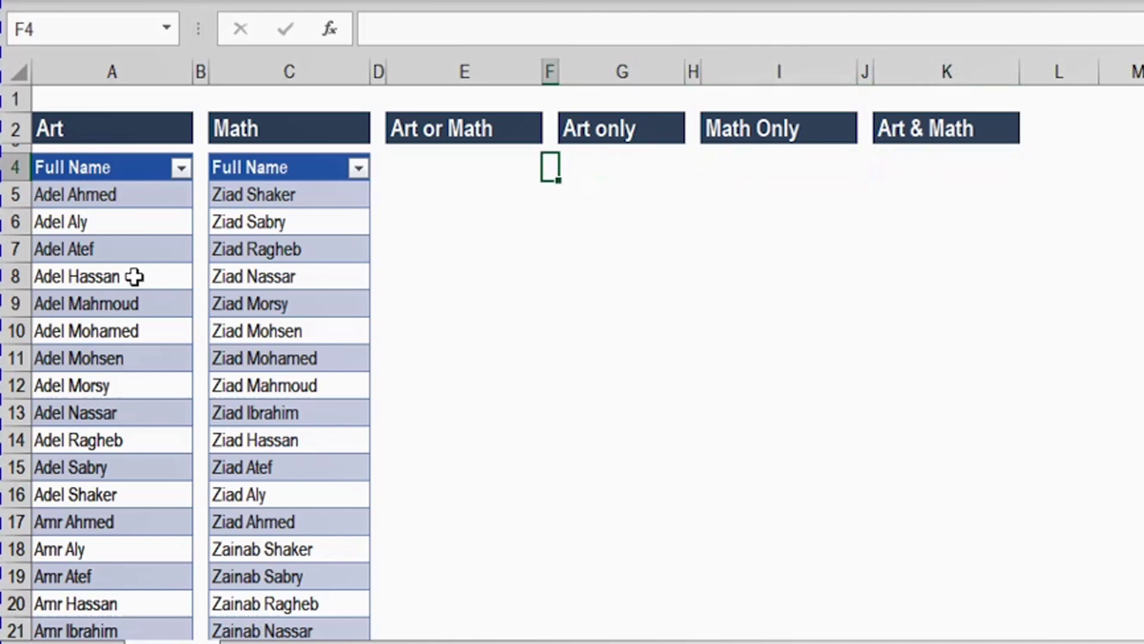
key(Left)
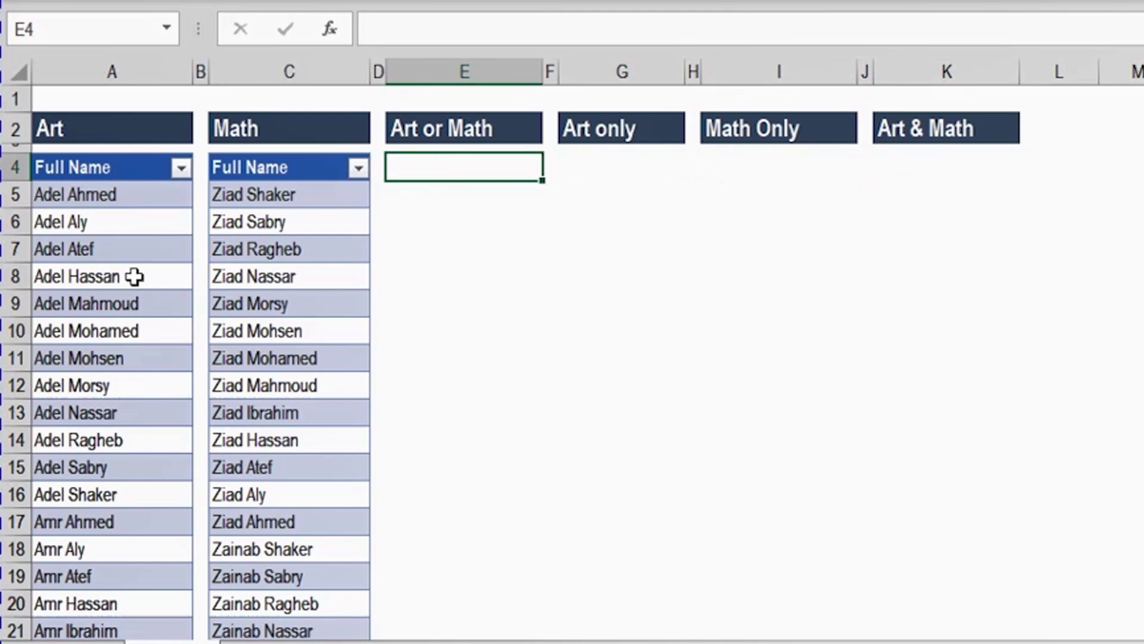
Step: Bring the Art table into the Power Query Editor and review its Source and Changed Type steps
click(149, 303)
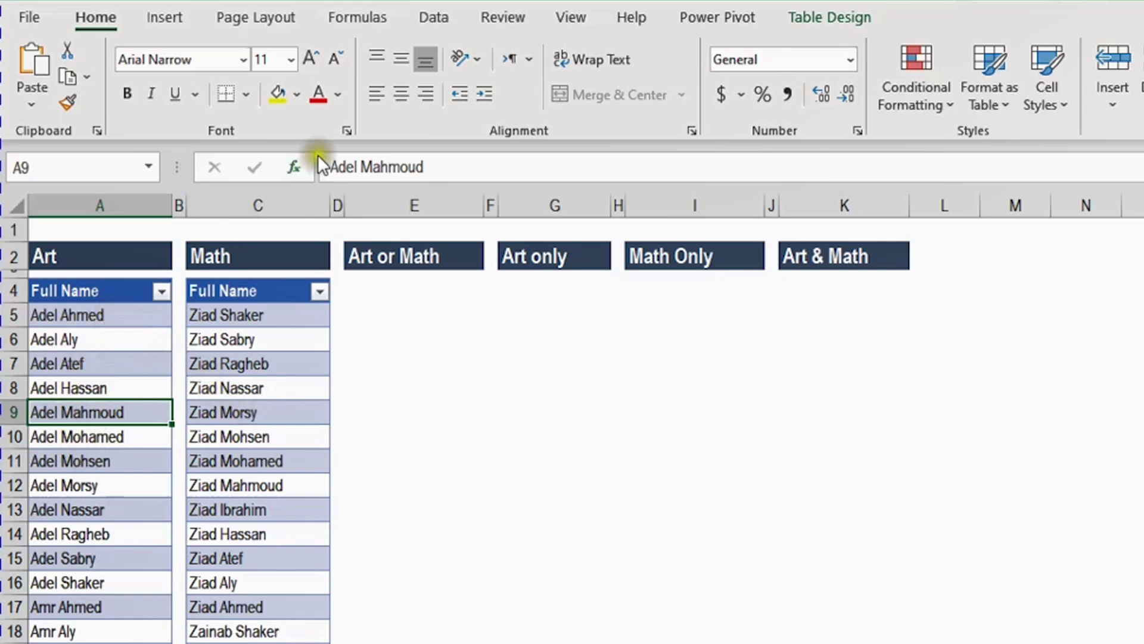
click(435, 21)
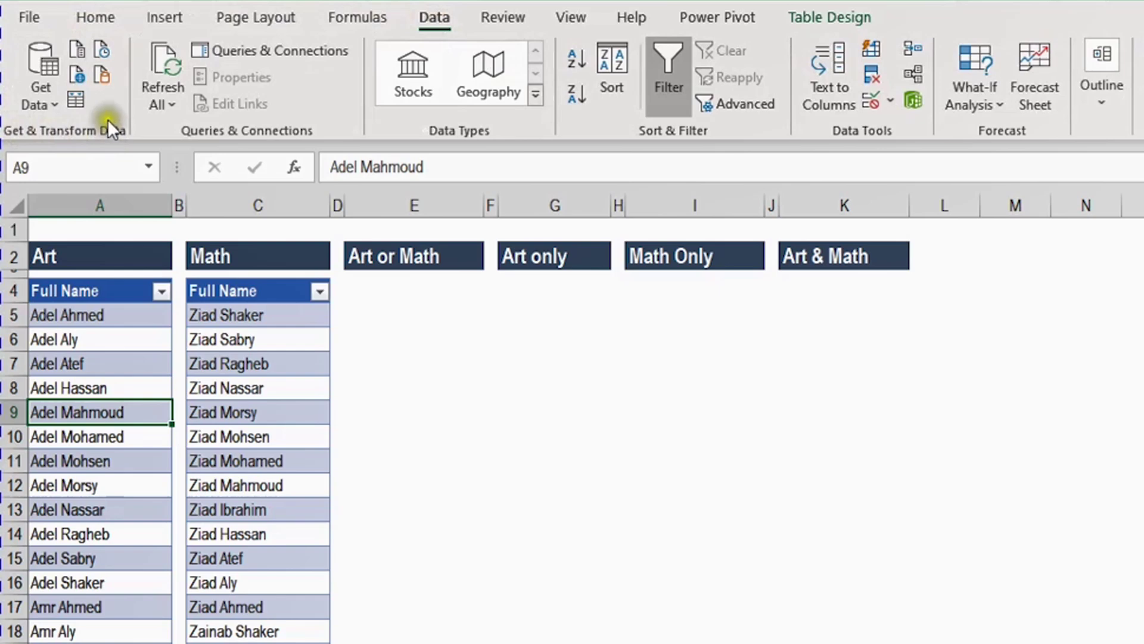
click(76, 100)
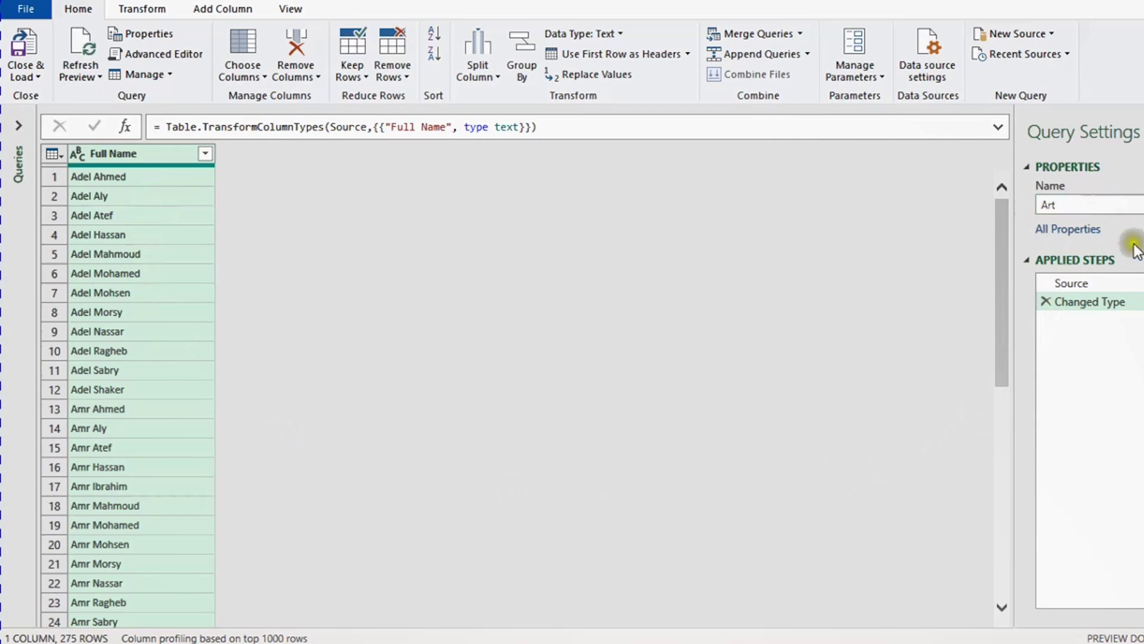
click(1104, 278)
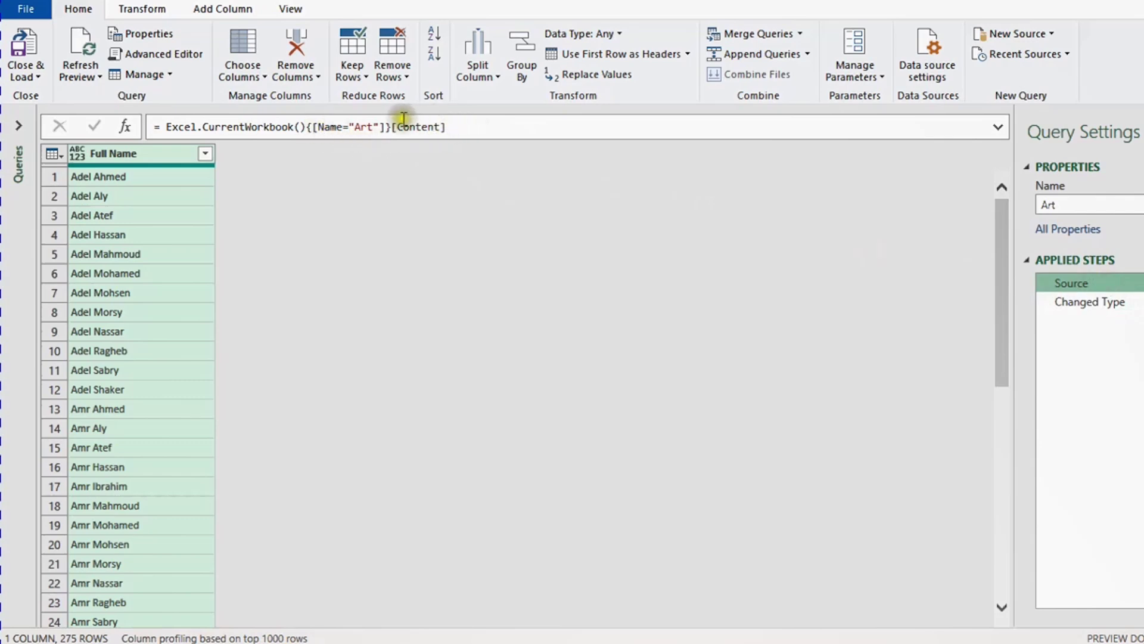
click(1098, 299)
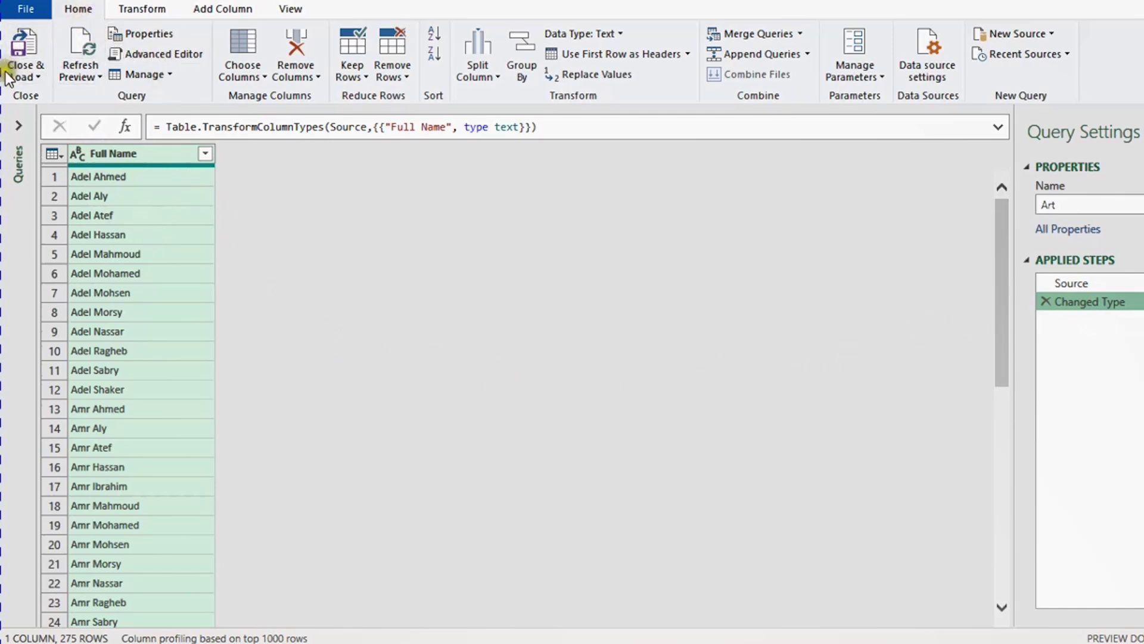
Step: Close the editor and load the Art query as a connection only
click(33, 73)
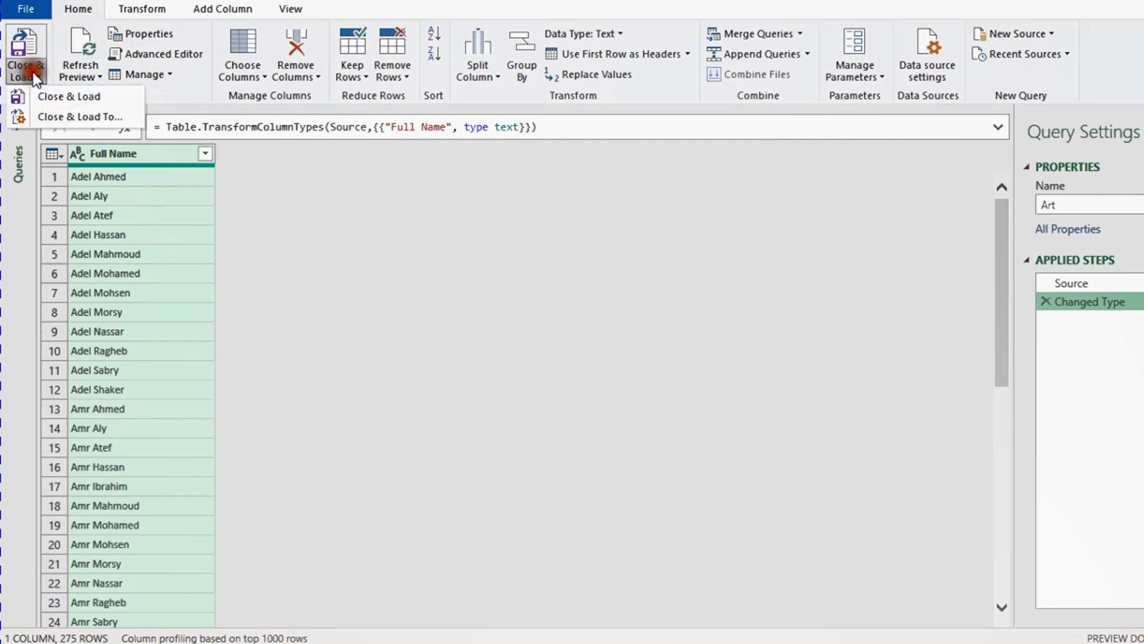
click(55, 117)
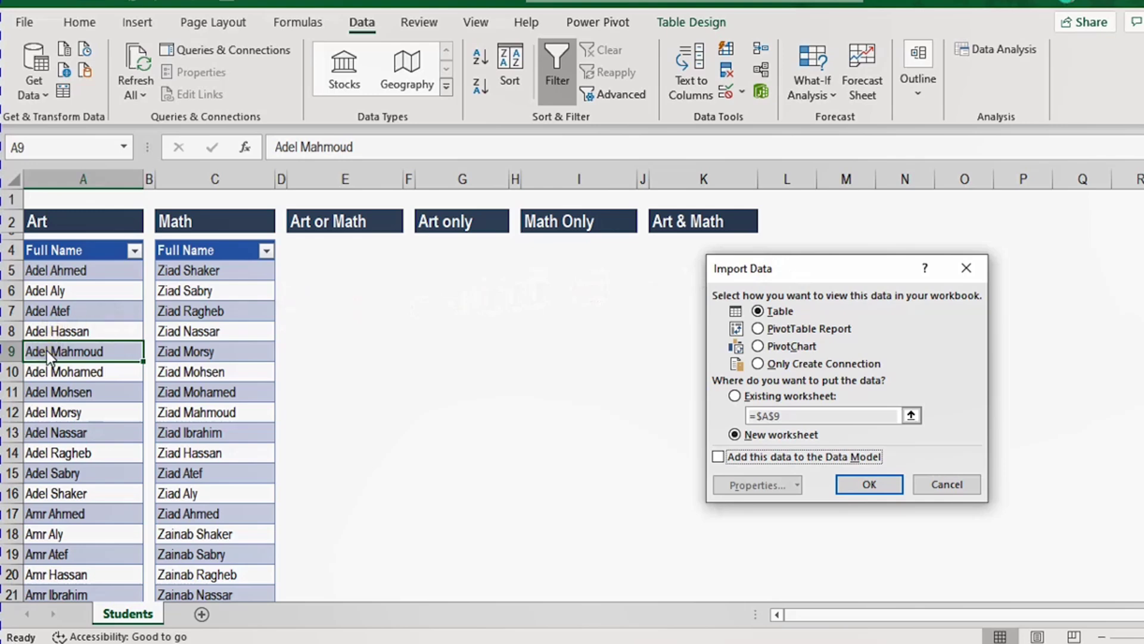
click(785, 363)
click(878, 488)
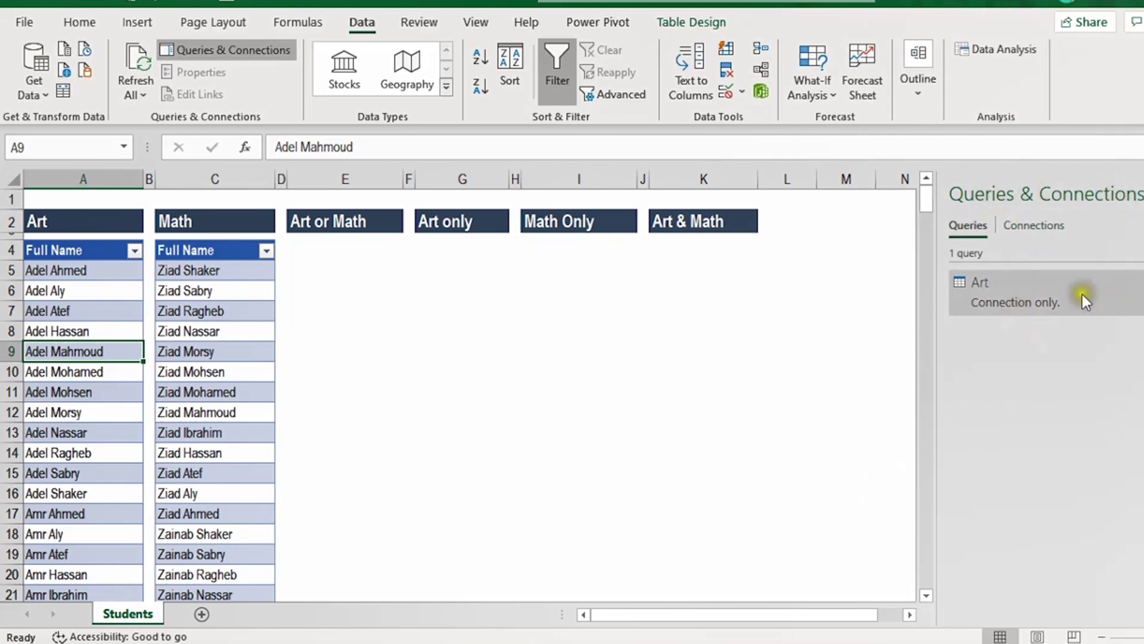
mouse_move(1100, 291)
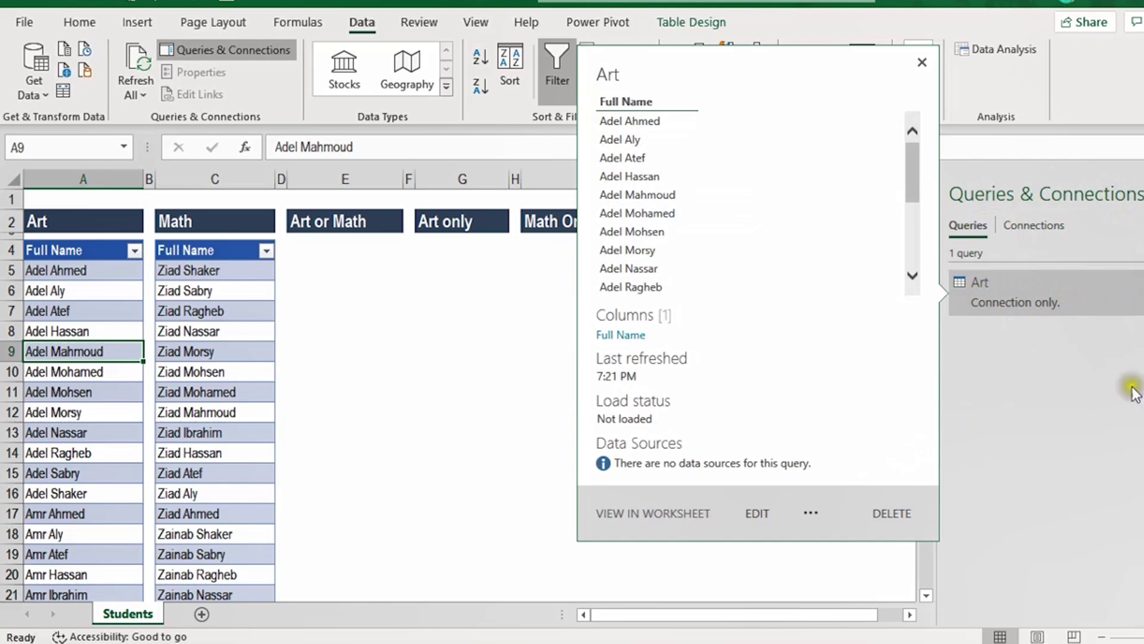
mouse_move(982, 306)
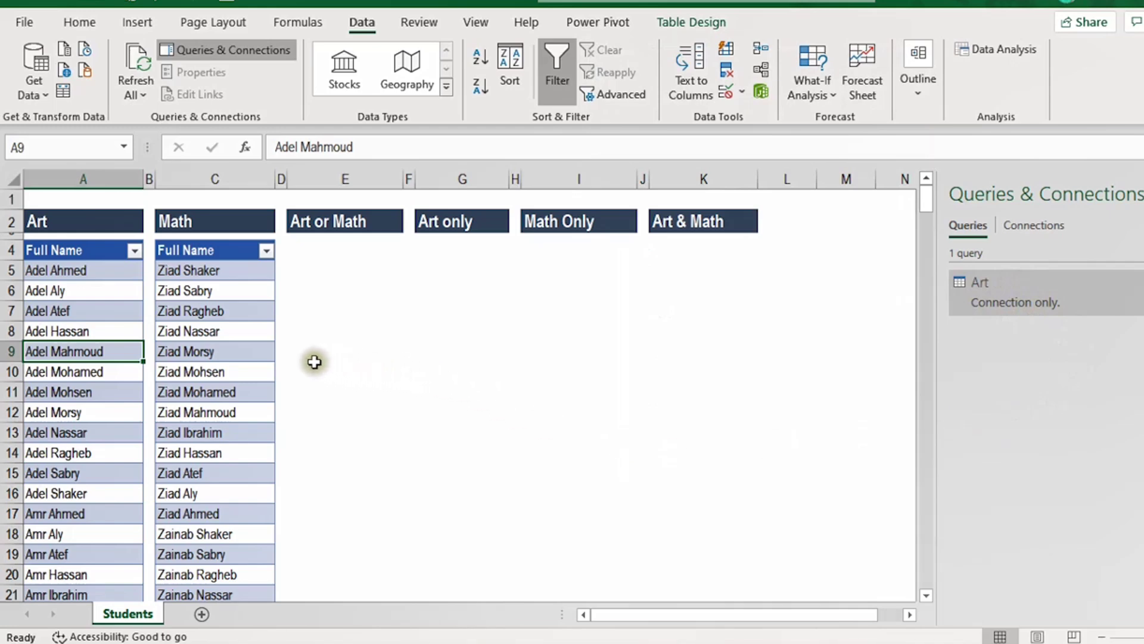
Step: Bring the Math table into the Power Query Editor and load its query as a connection only
click(211, 357)
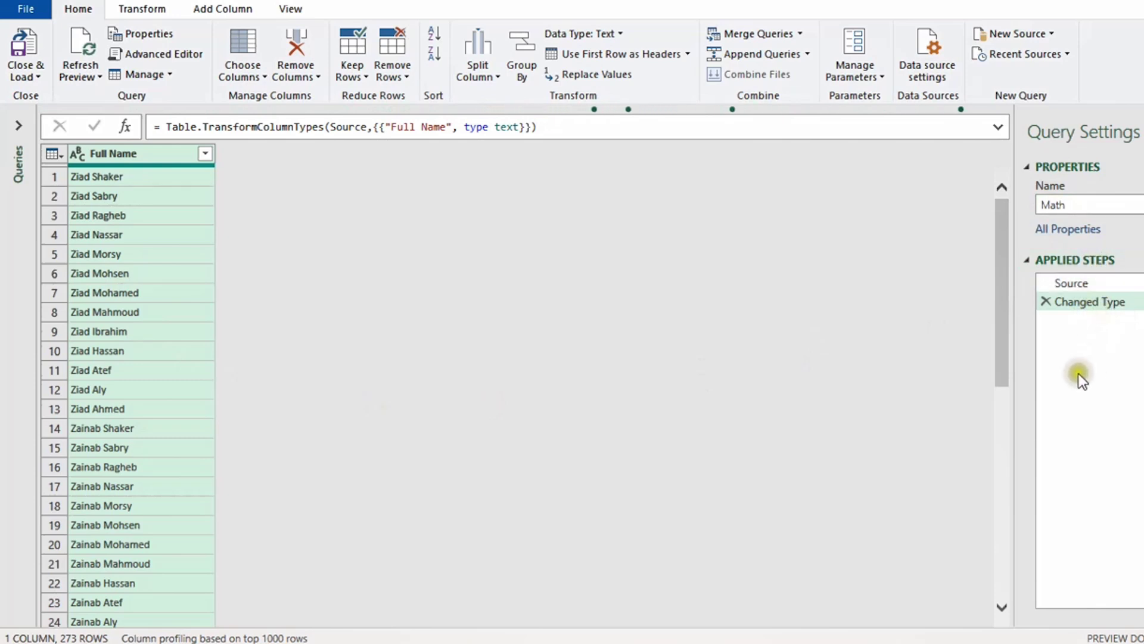
click(26, 62)
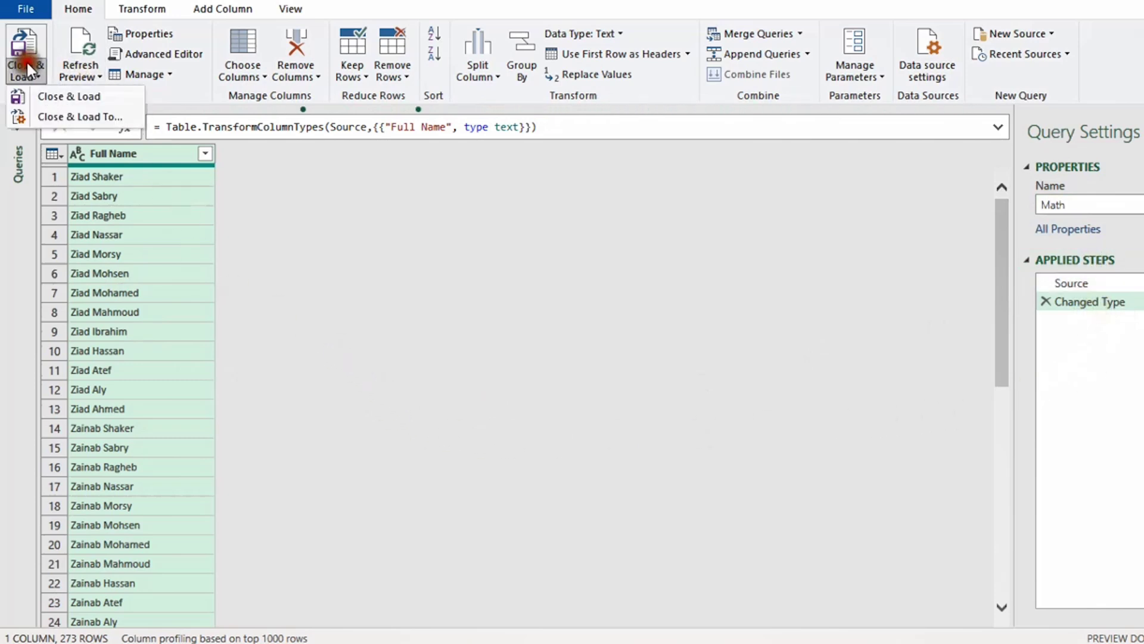
click(42, 116)
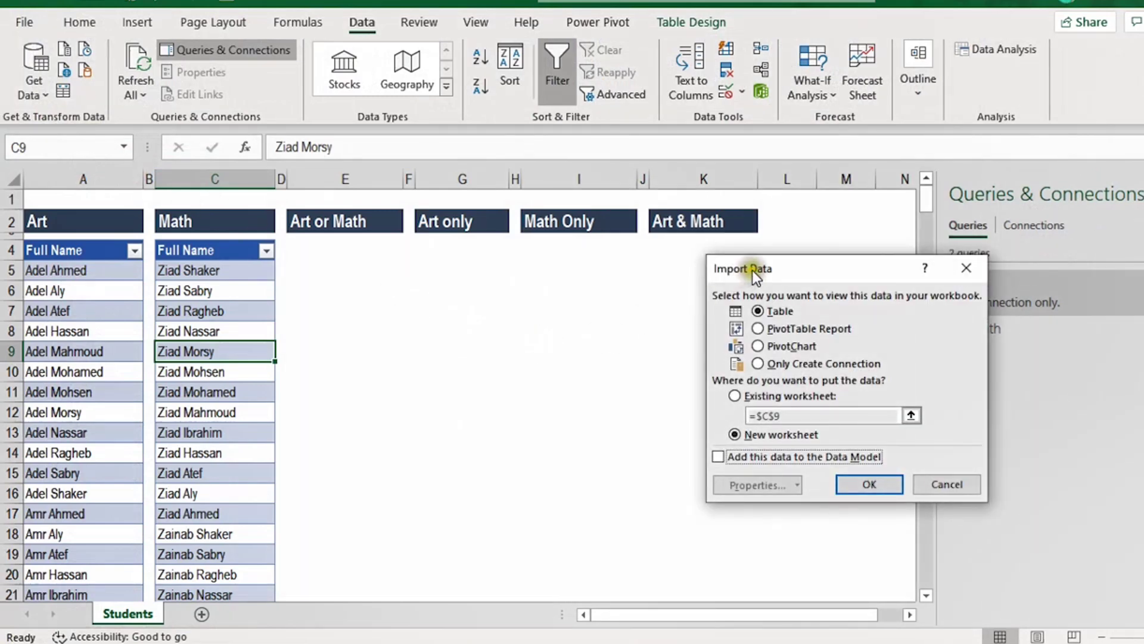
drag(752, 270, 671, 244)
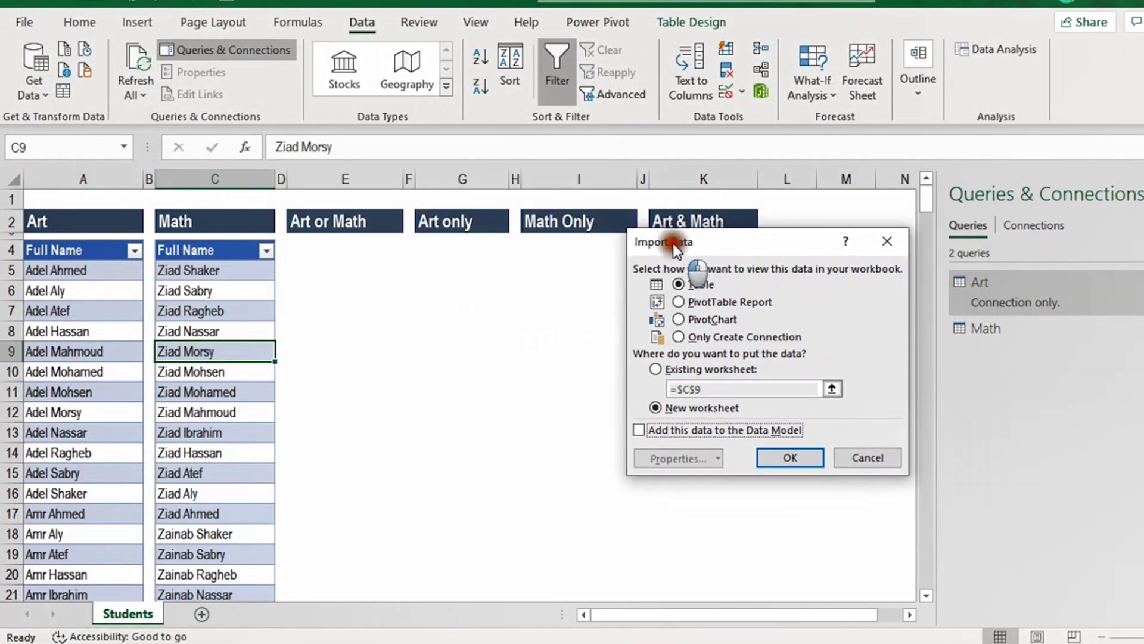
click(699, 337)
click(790, 457)
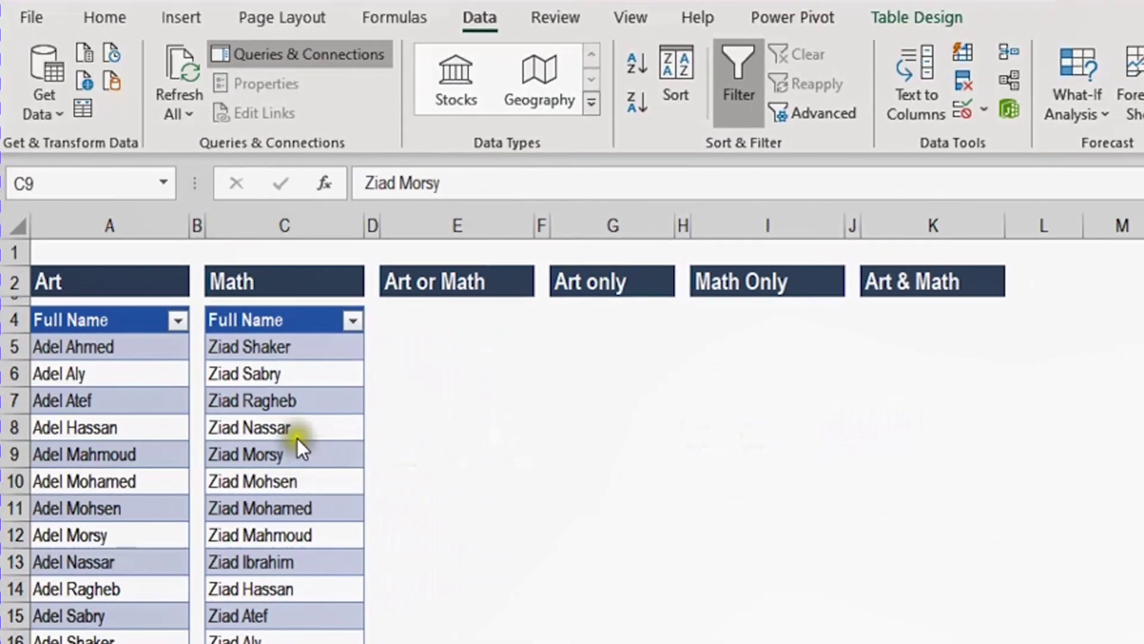
Step: Start a merge query with Art as the first table and Math as the second
click(298, 444)
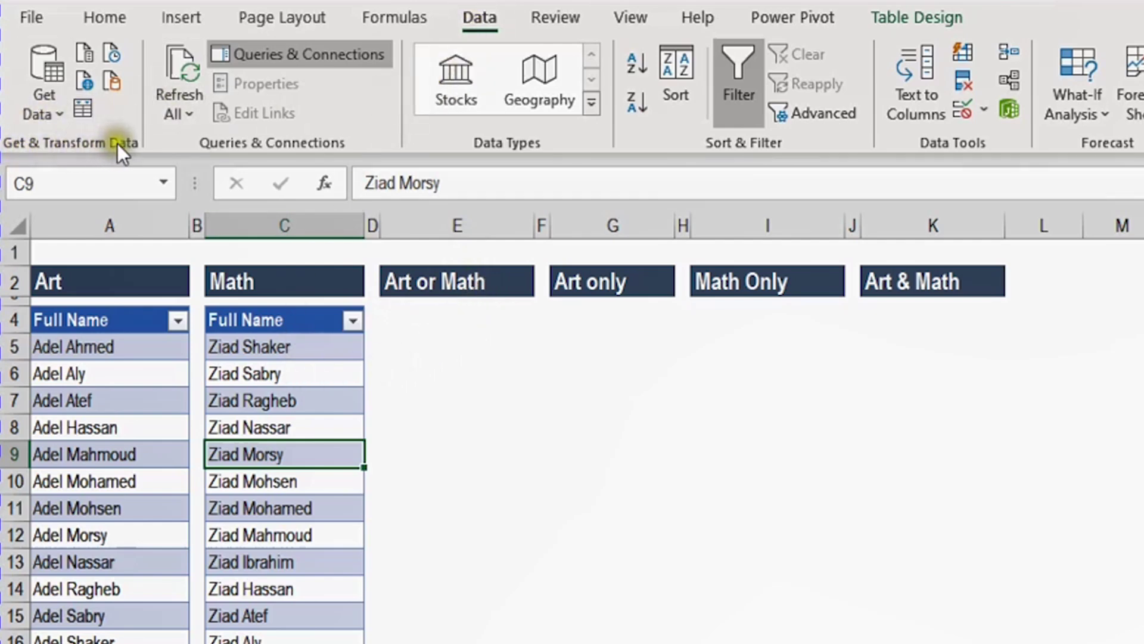
click(49, 112)
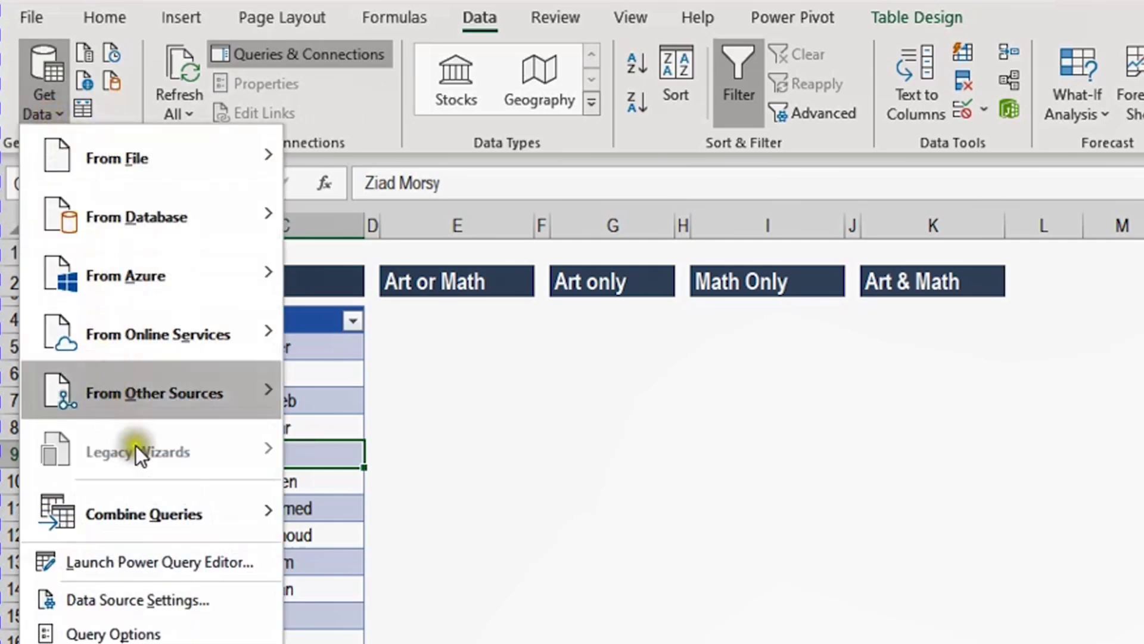
mouse_move(146, 515)
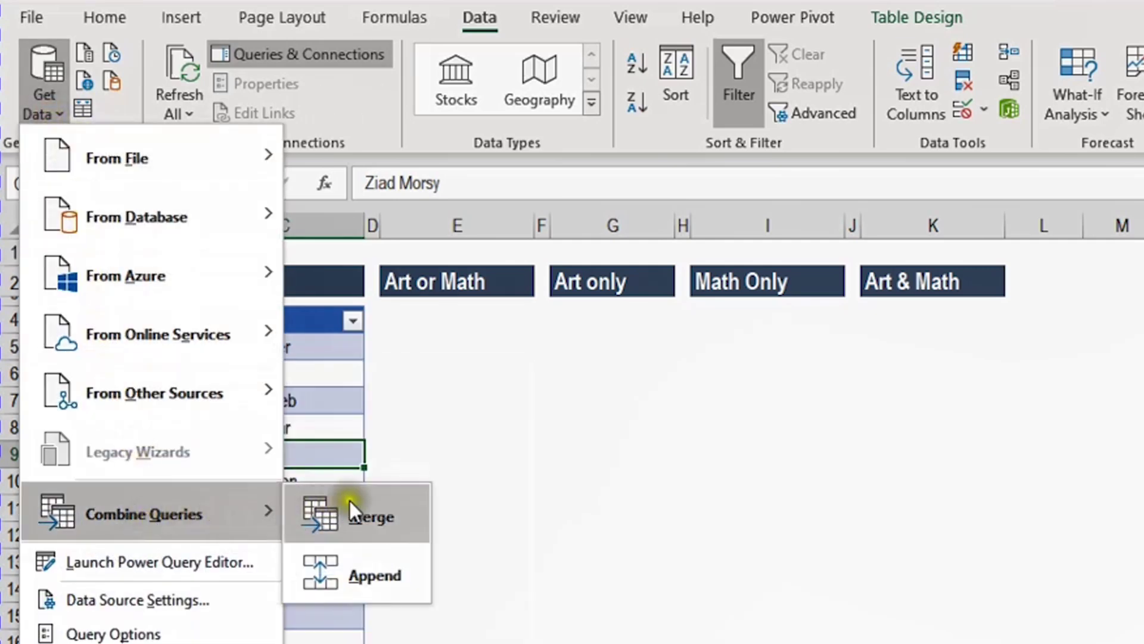
click(381, 520)
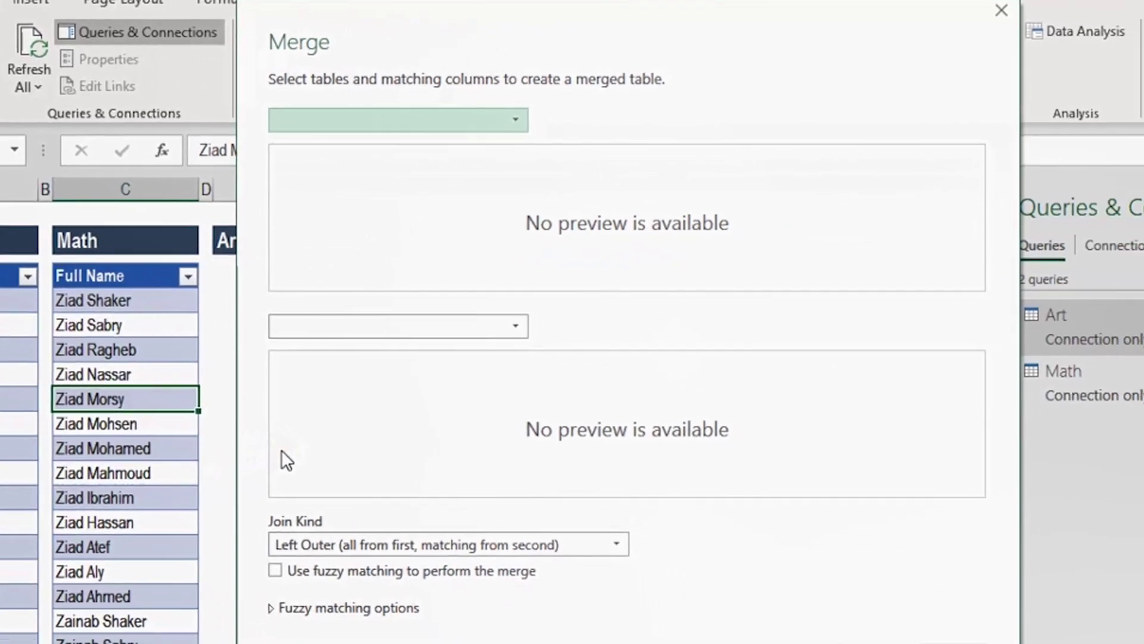
click(313, 429)
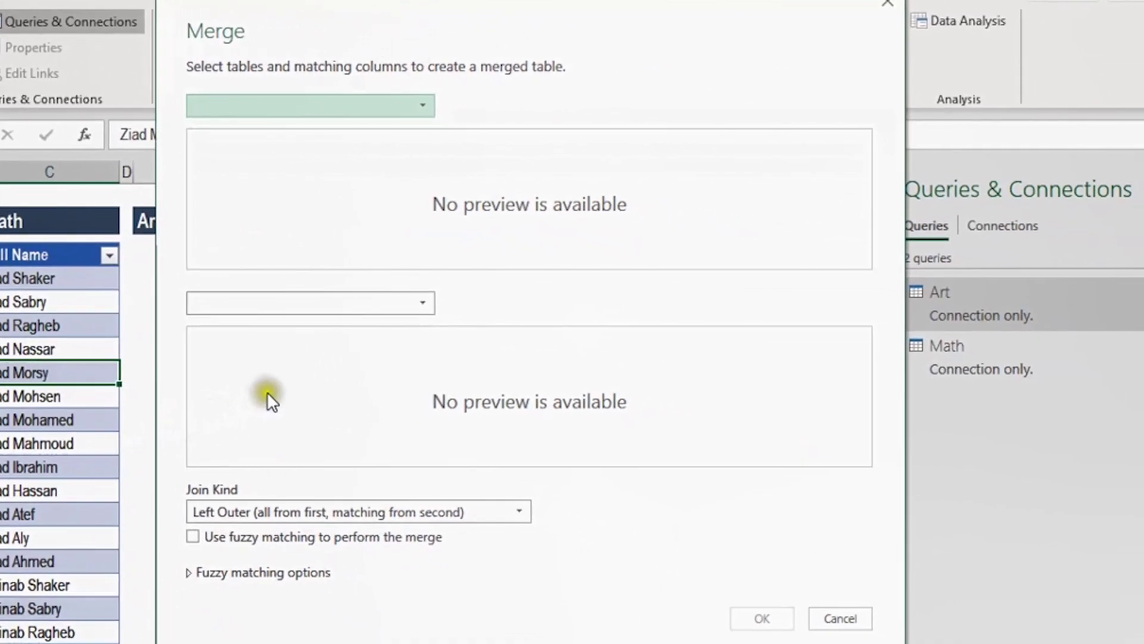
click(423, 106)
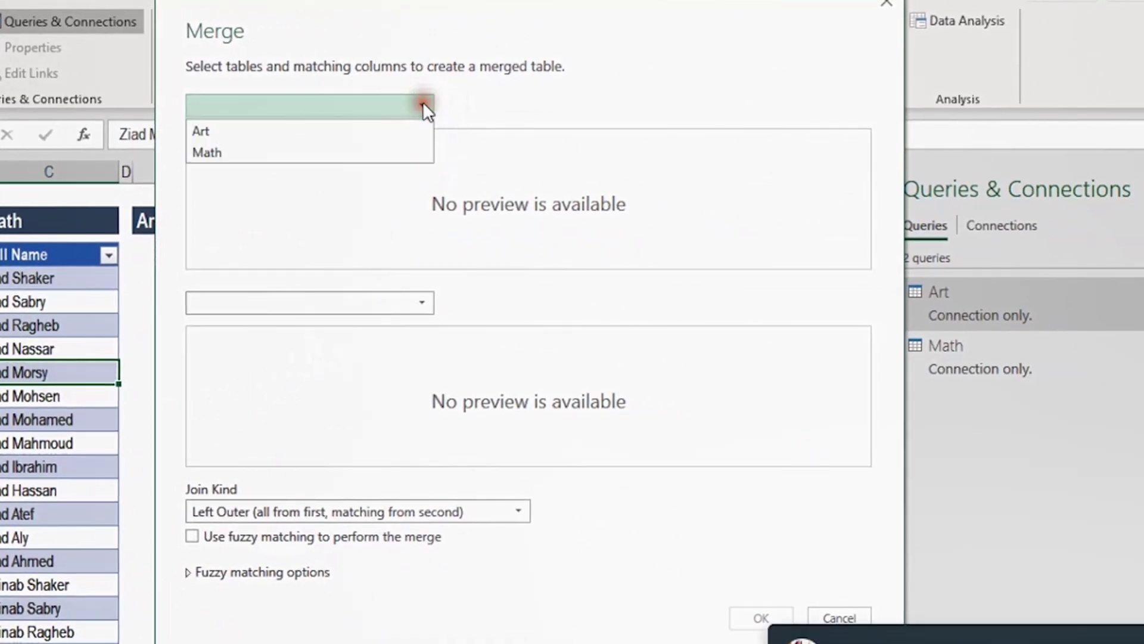
click(332, 126)
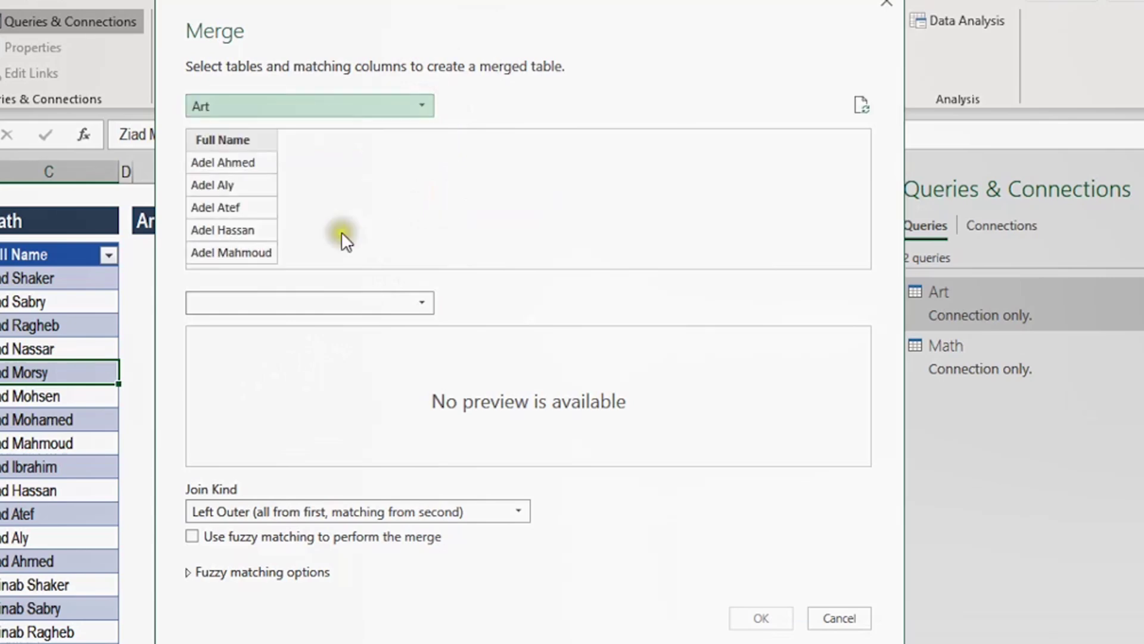
click(350, 292)
click(349, 295)
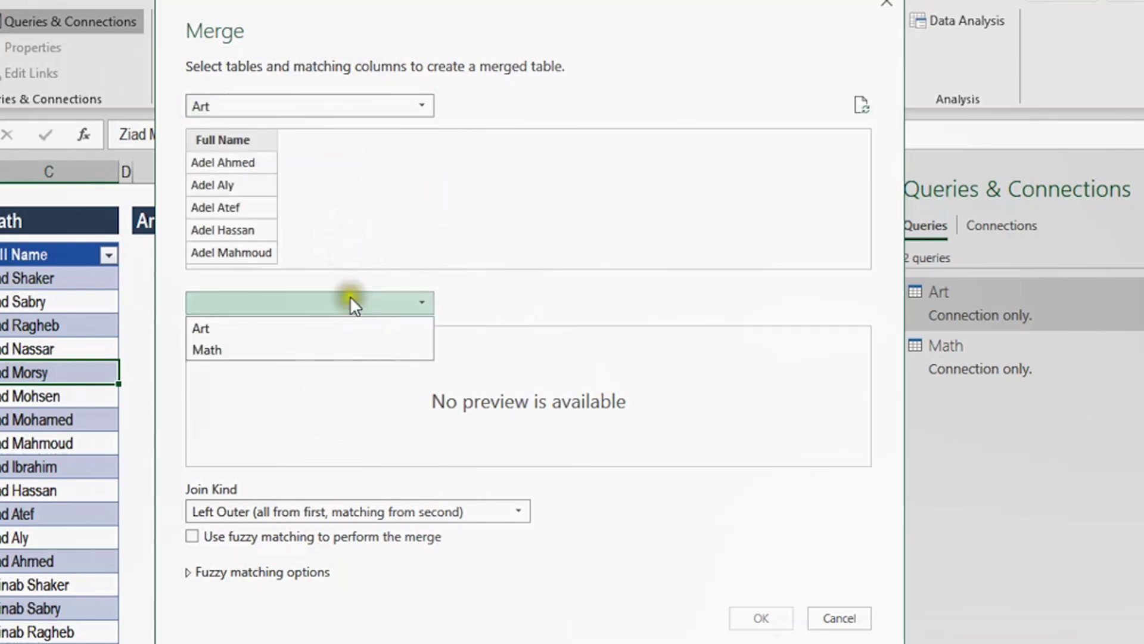
click(331, 341)
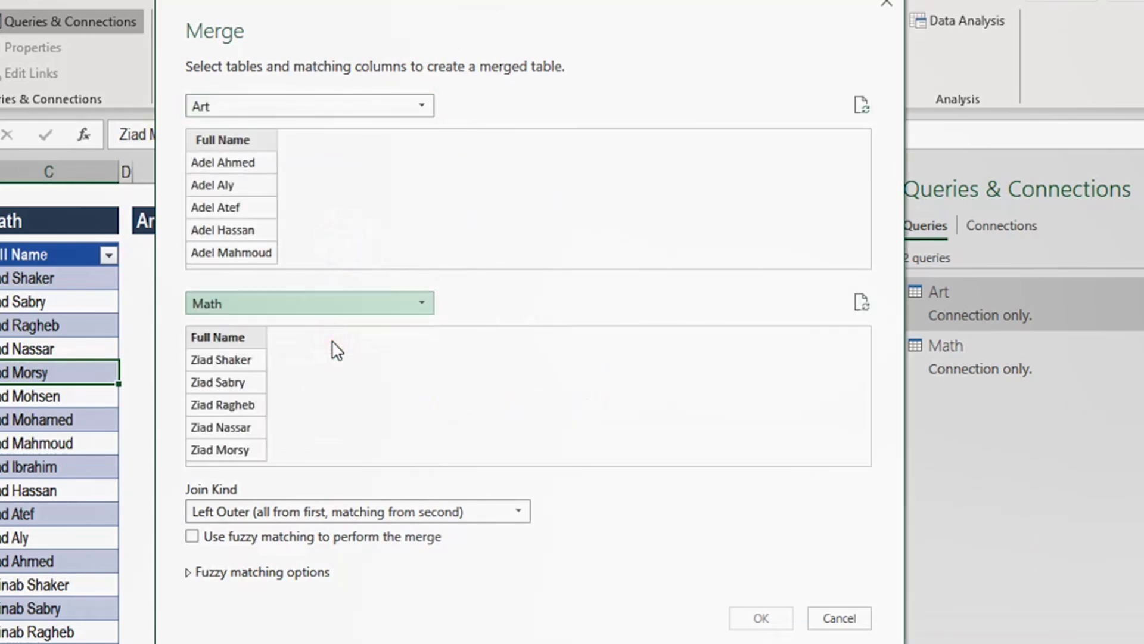
Step: Match the Art and Math tables on their Full Name columns
click(341, 270)
click(282, 163)
click(234, 140)
click(234, 139)
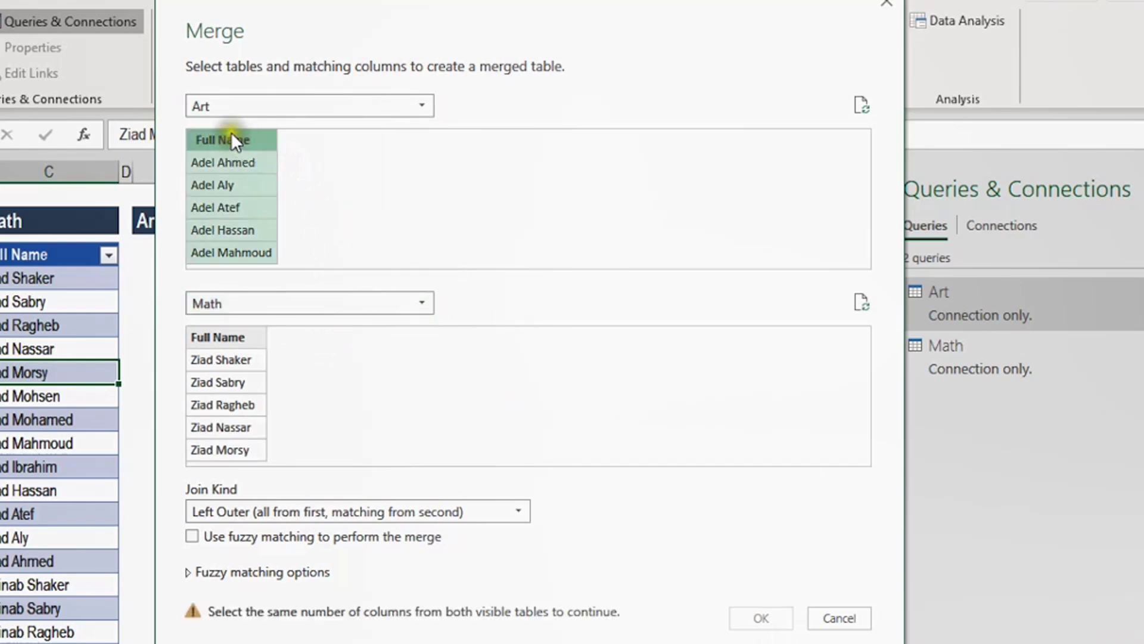
click(234, 336)
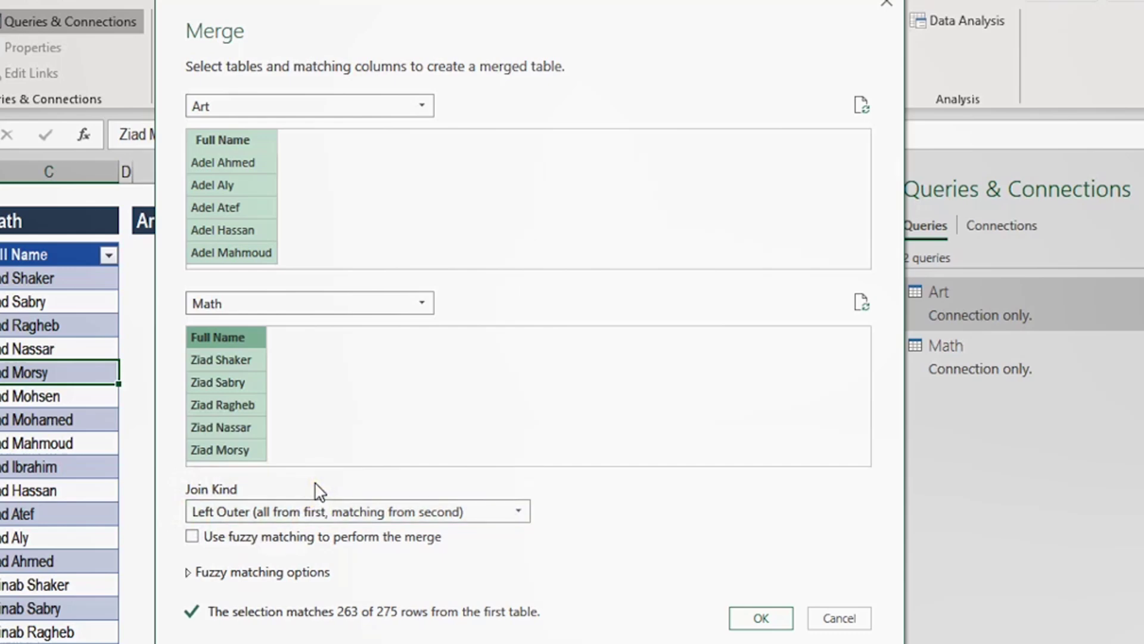
Step: Set the join kind to Full Outer (all rows from both) and create the merged query
click(320, 514)
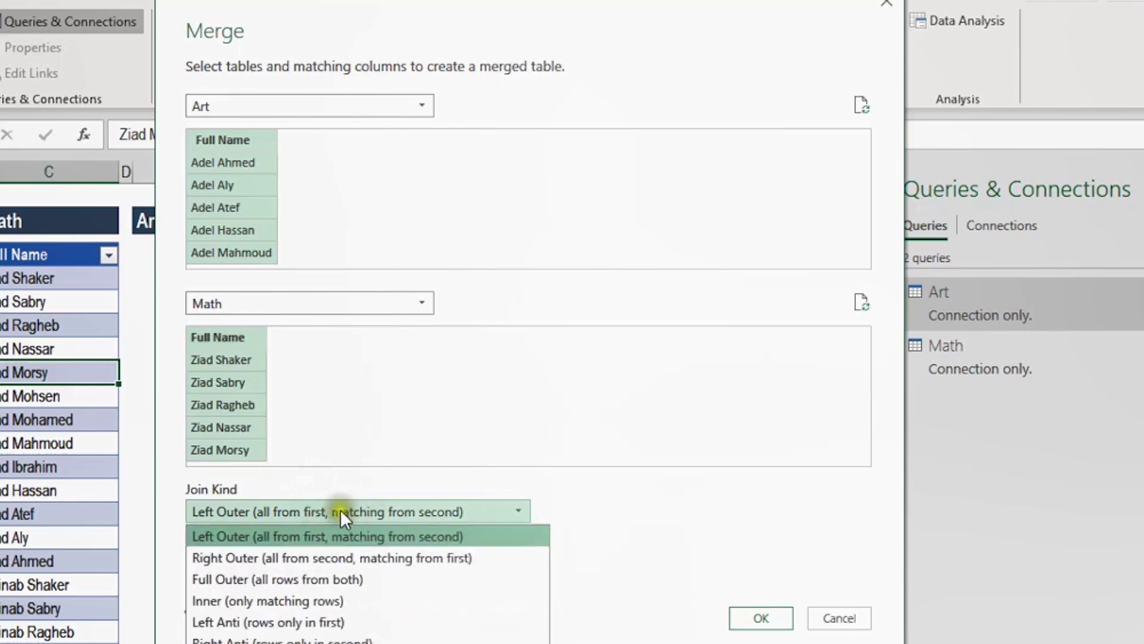
click(352, 581)
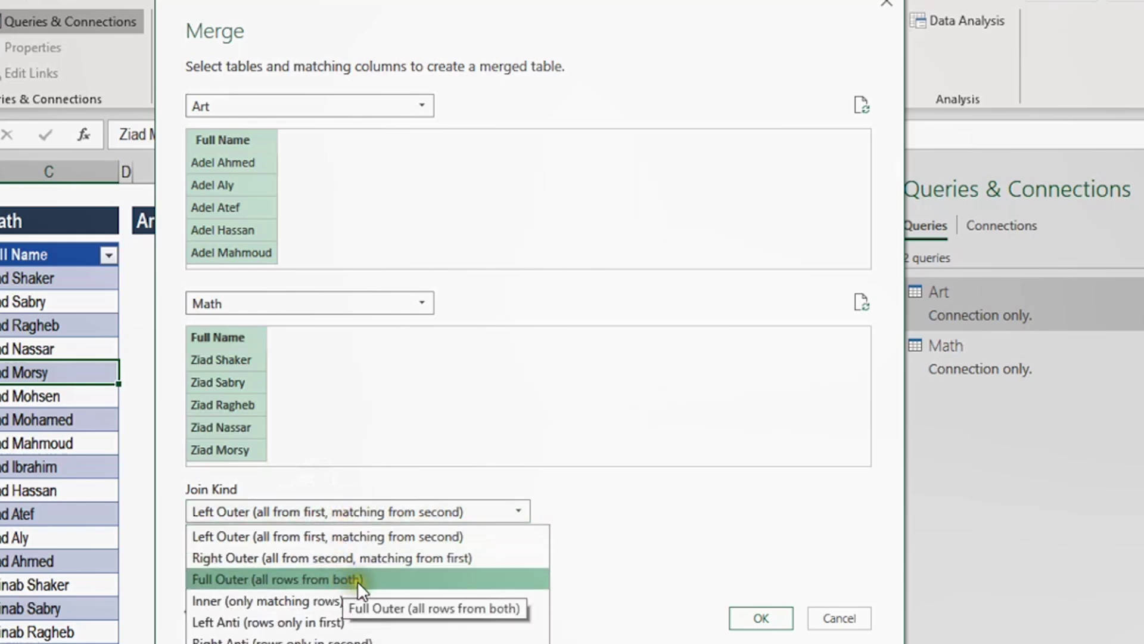
click(227, 580)
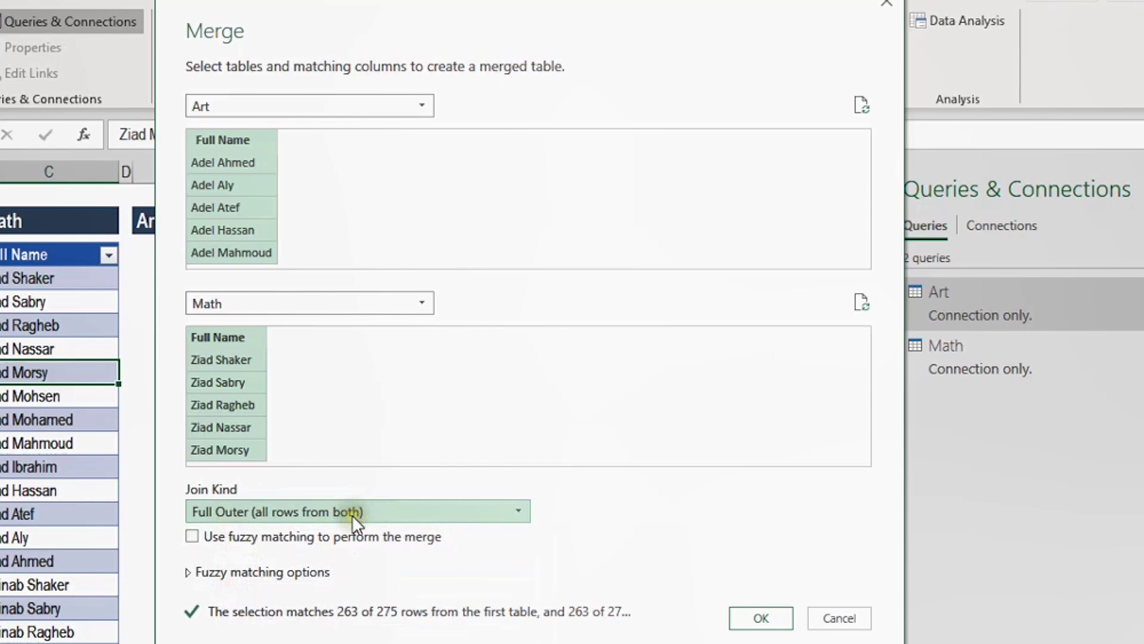
click(760, 620)
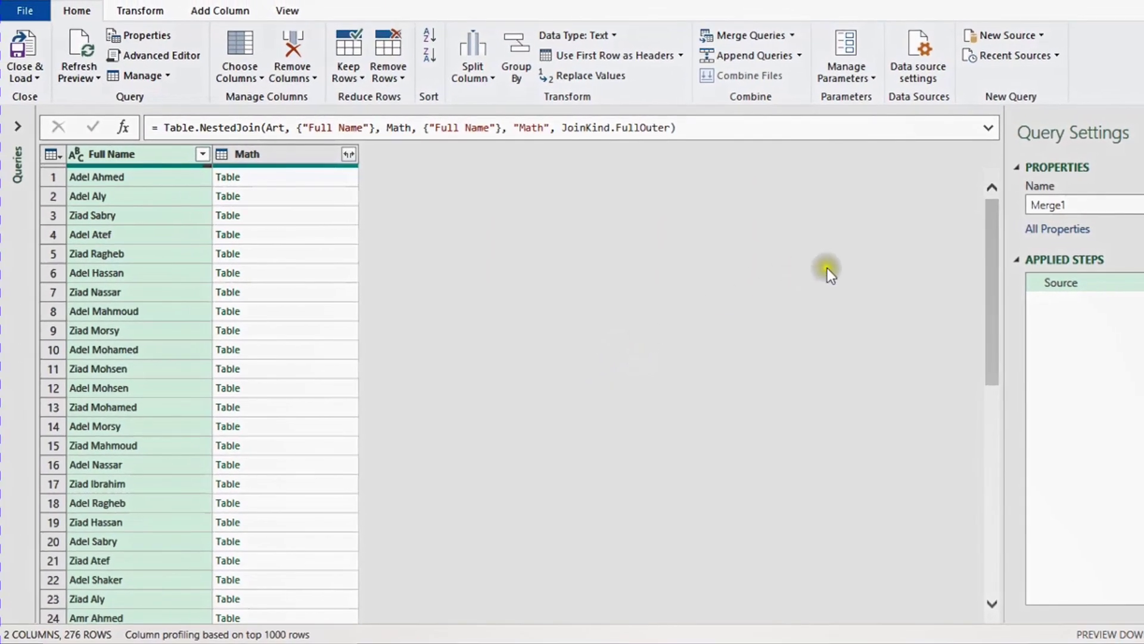
Step: Rename the merged query as ArtOrMath
click(1068, 206)
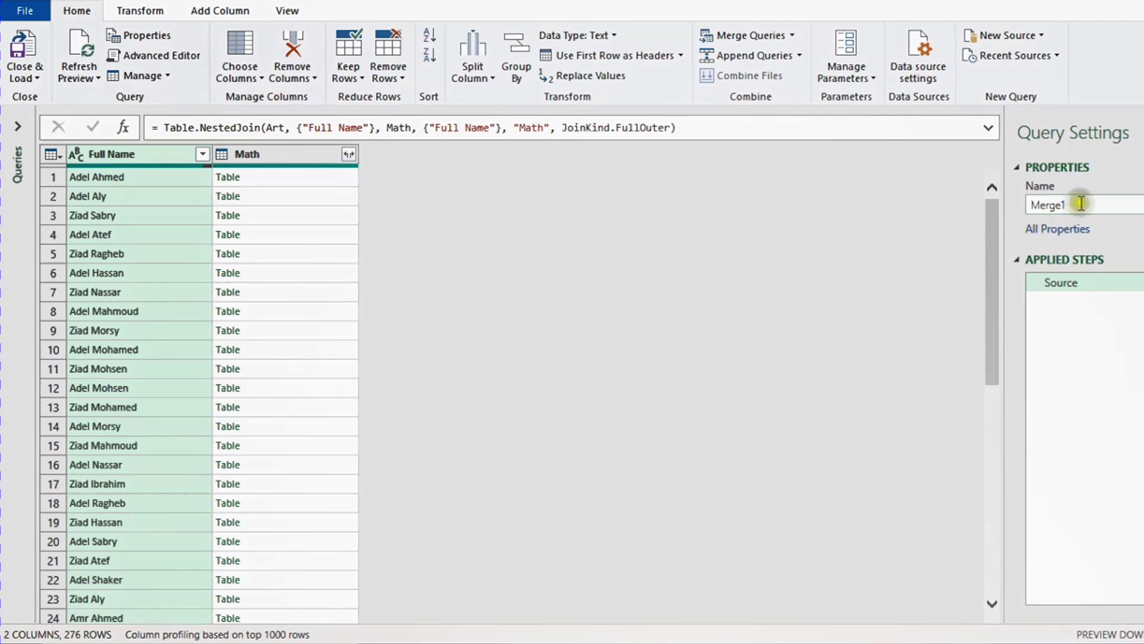
click(1080, 204)
drag(1080, 204, 1021, 199)
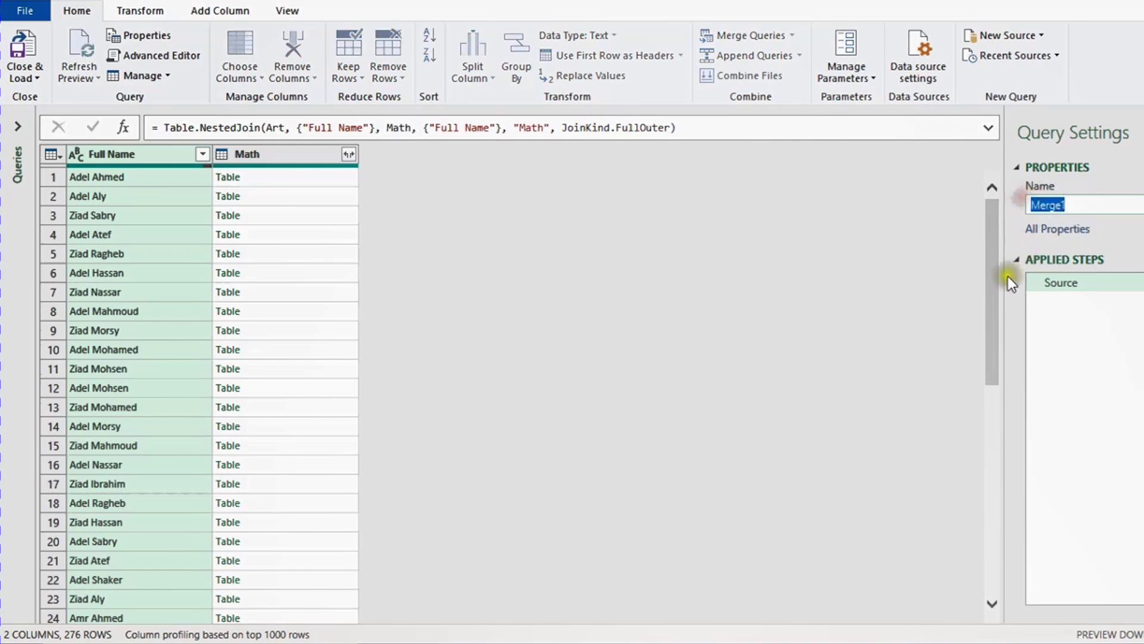
text(A)
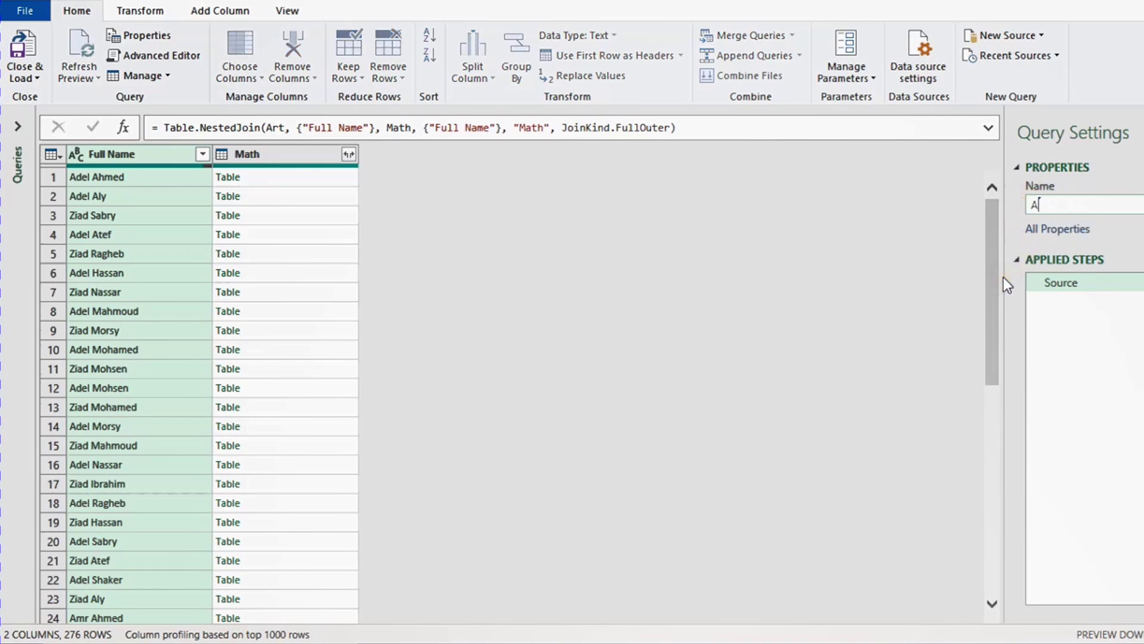
text(rtOrMath)
key(Return)
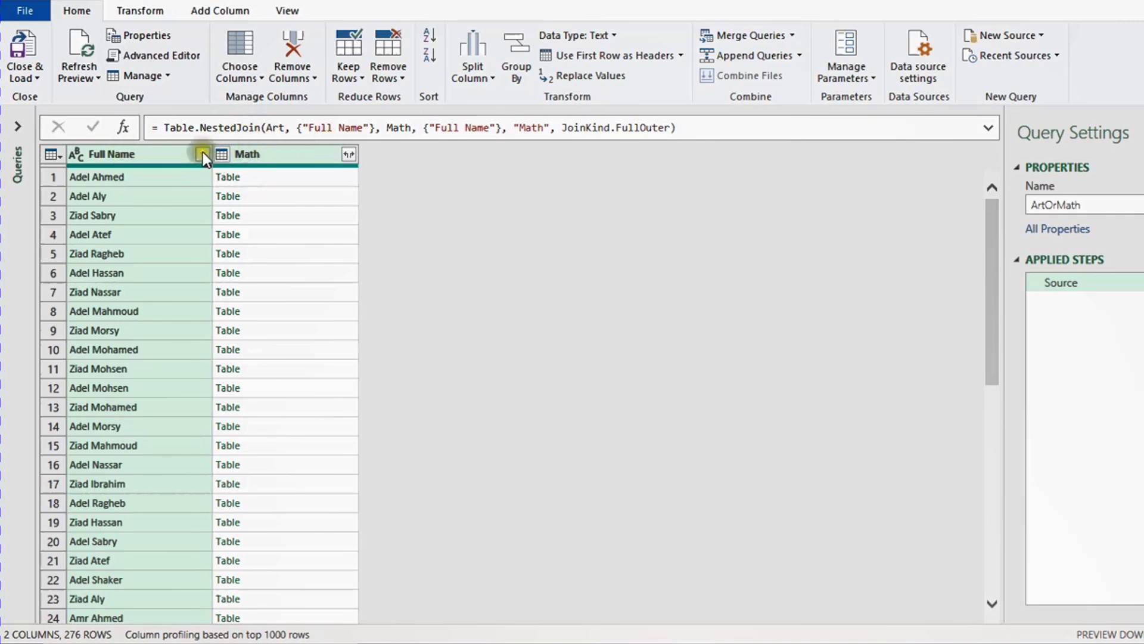
Step: Rename the Full Name column as Art
double_click(120, 158)
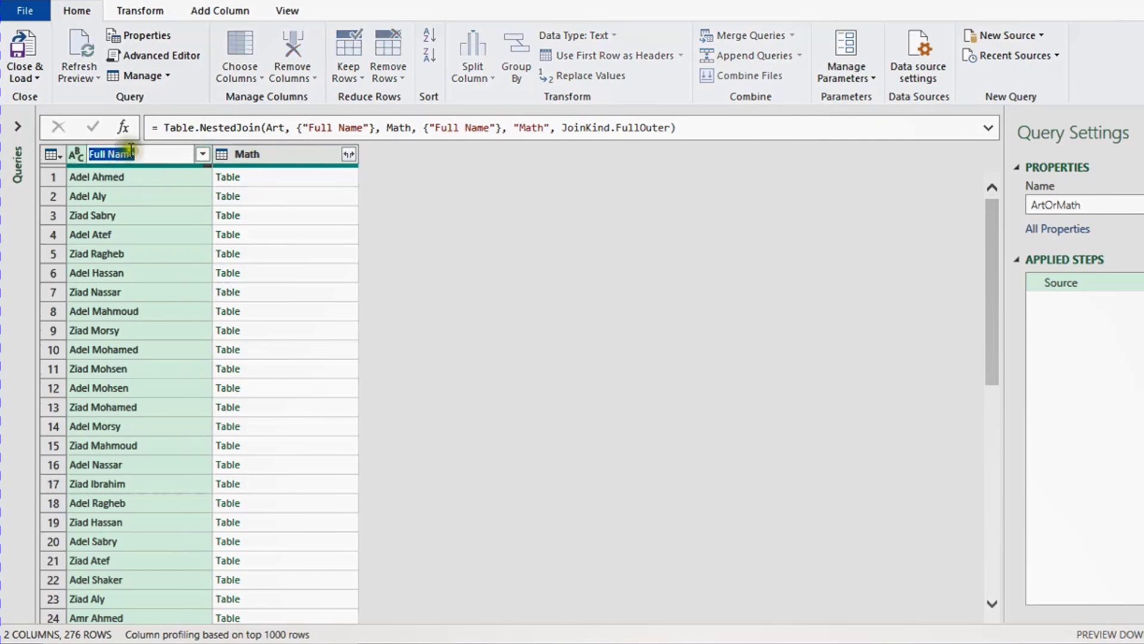
key(alt+space)
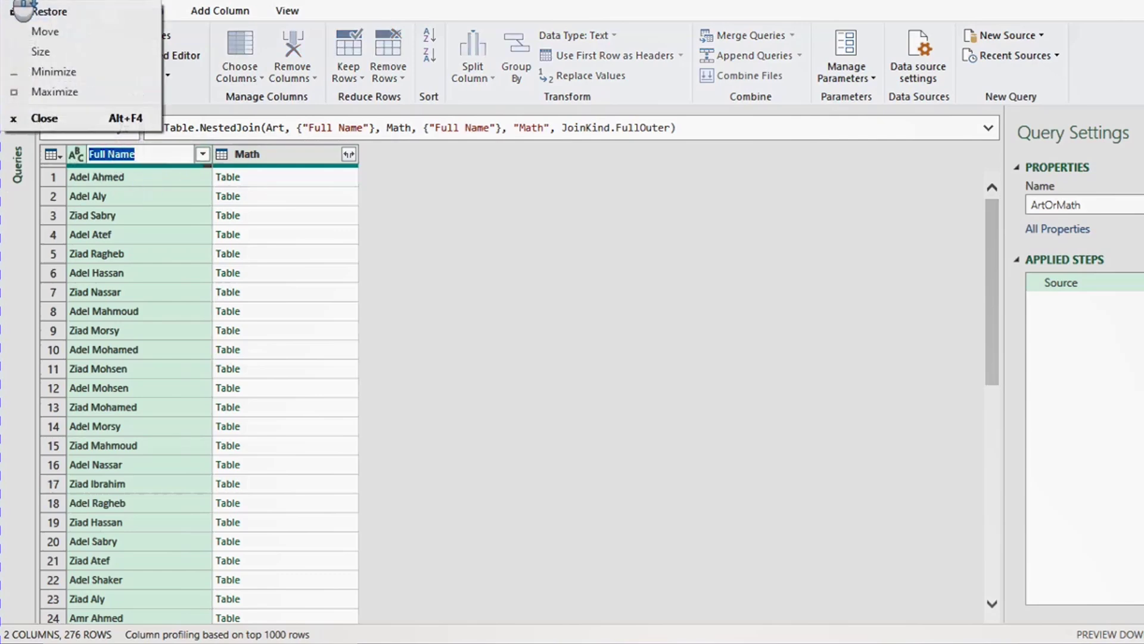
key(Escape)
text(Art)
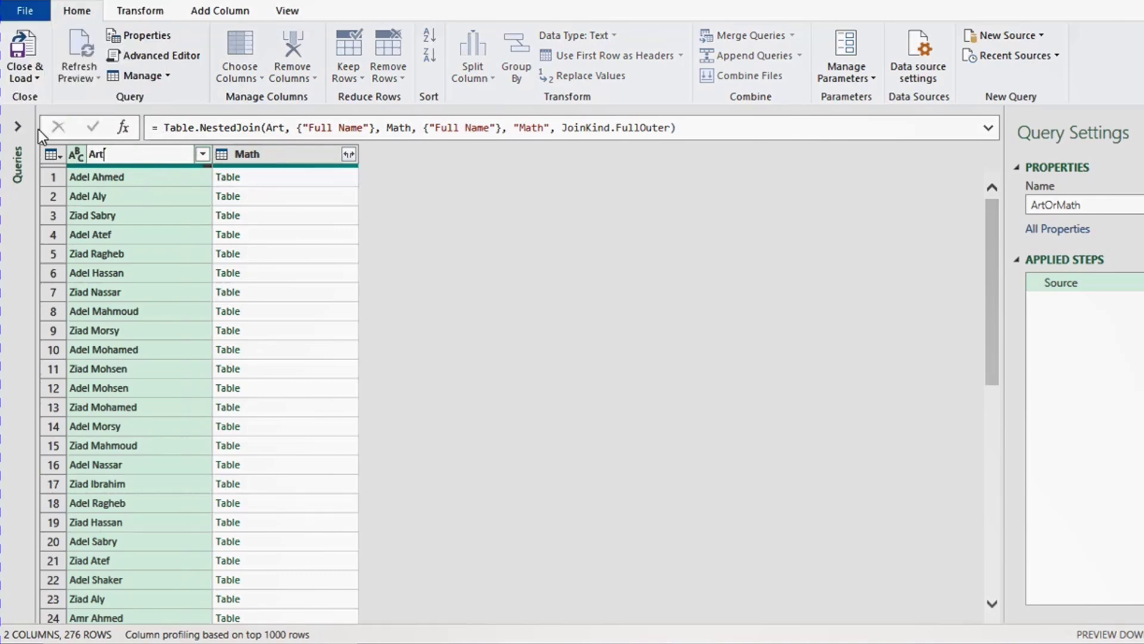
key(Return)
click(171, 177)
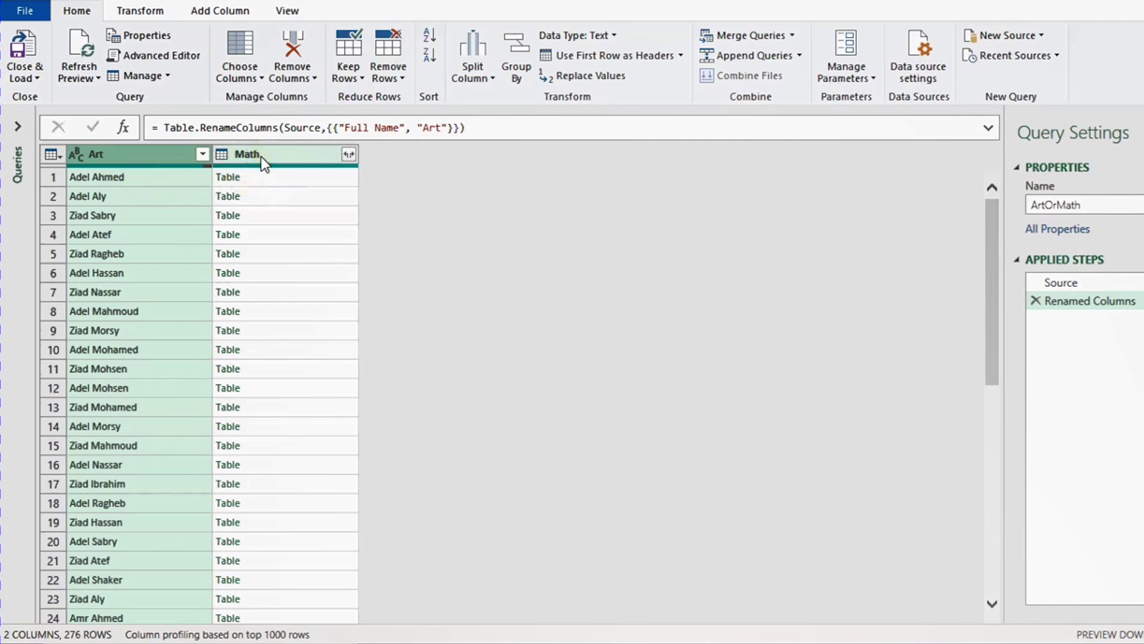
Step: Expand the nested Math tables to their Full Name field and rename the expanded column as Math
click(330, 176)
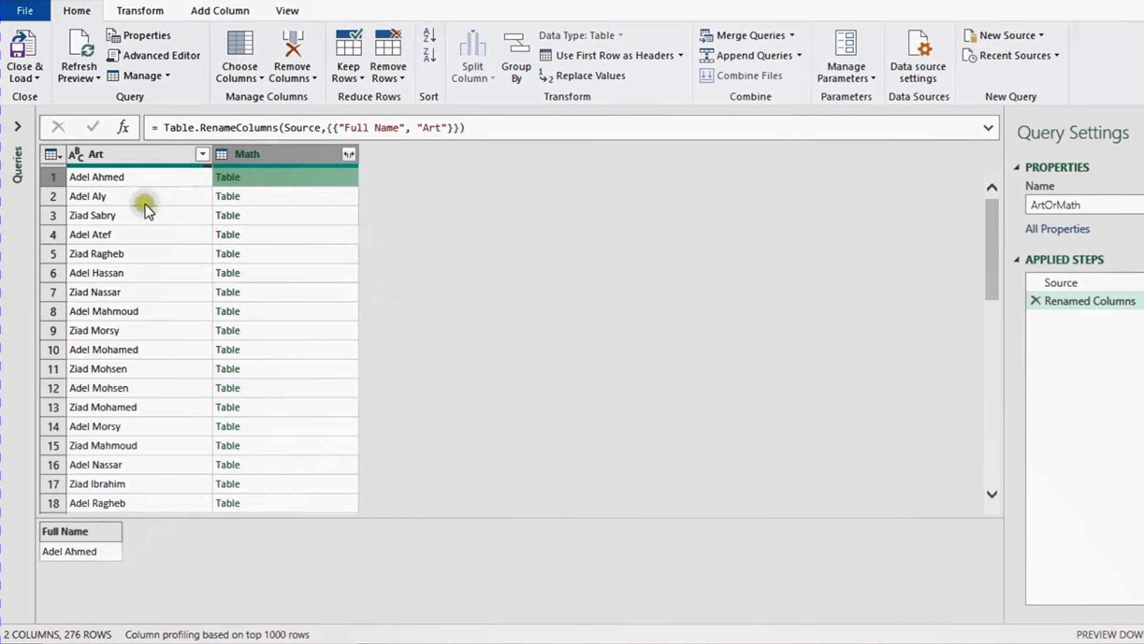
click(349, 156)
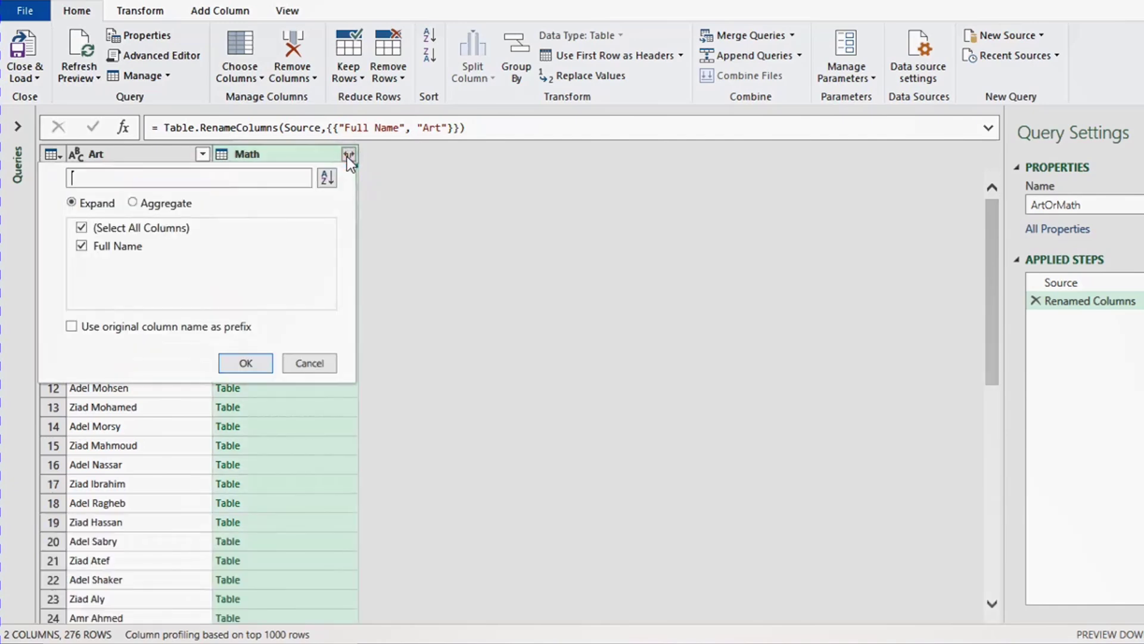
click(238, 184)
click(246, 363)
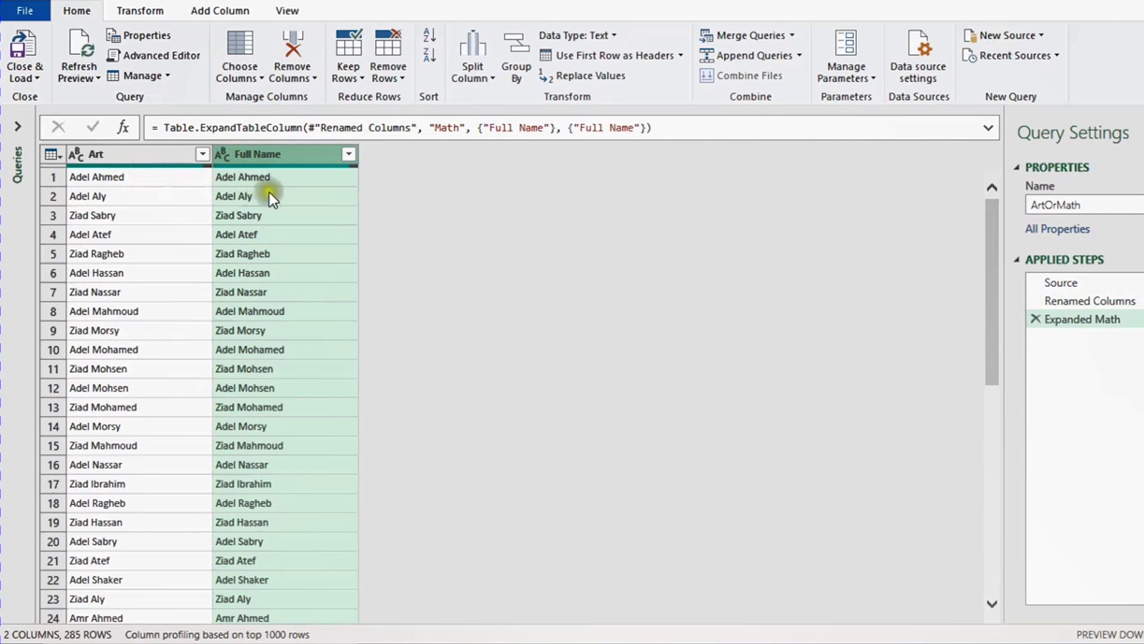
double_click(267, 154)
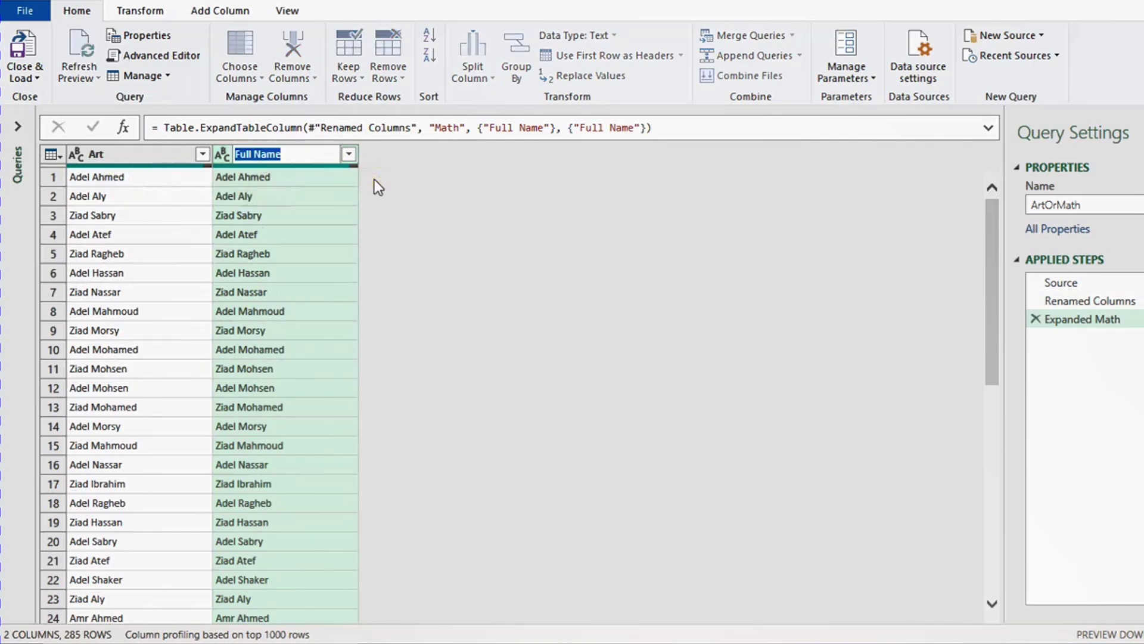
text(A)
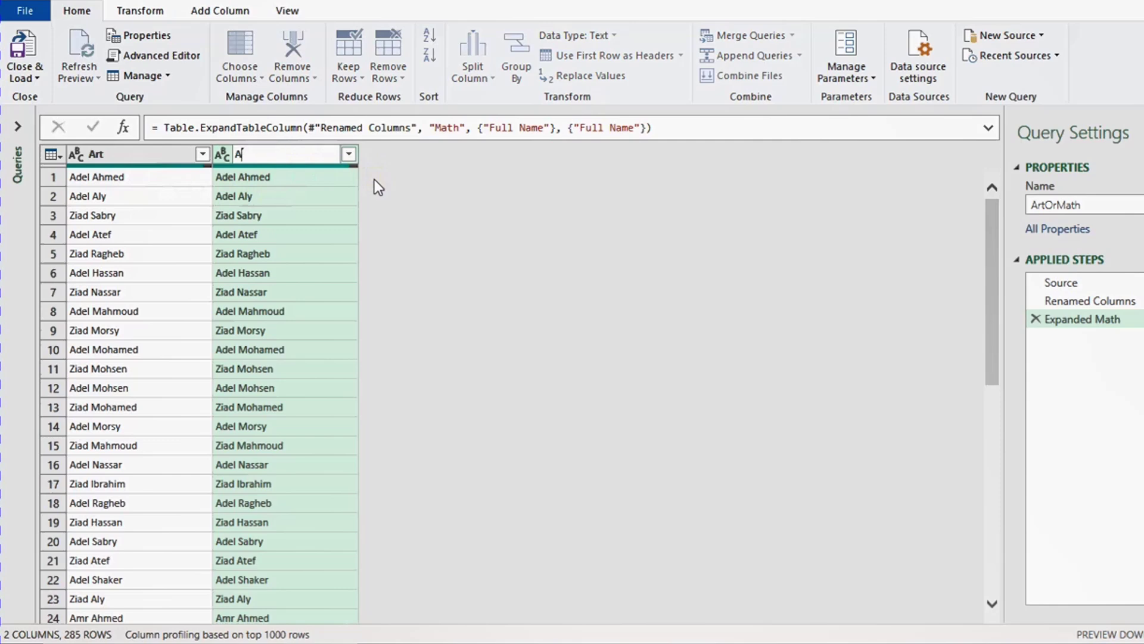
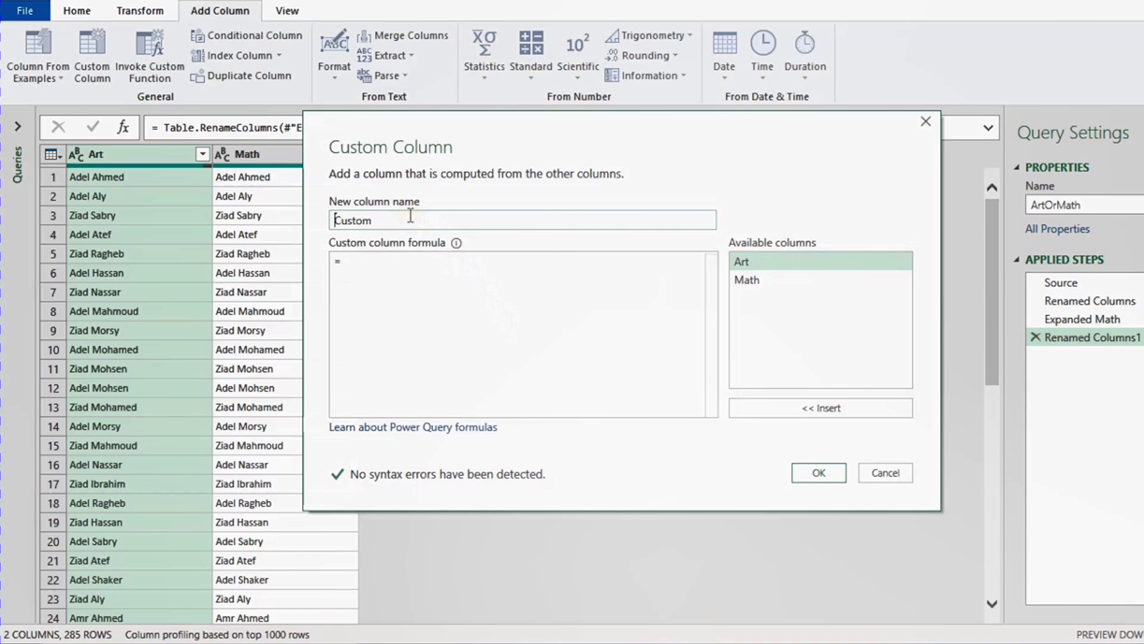
Step: Name the new custom column FullName
click(380, 214)
drag(381, 220, 327, 220)
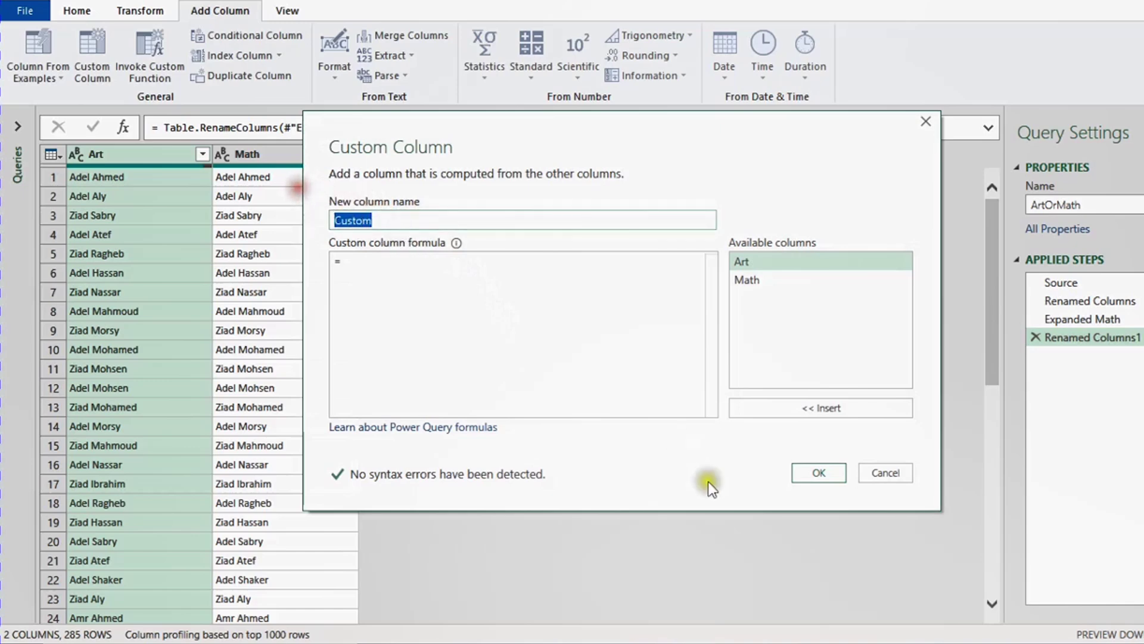
text(FullName)
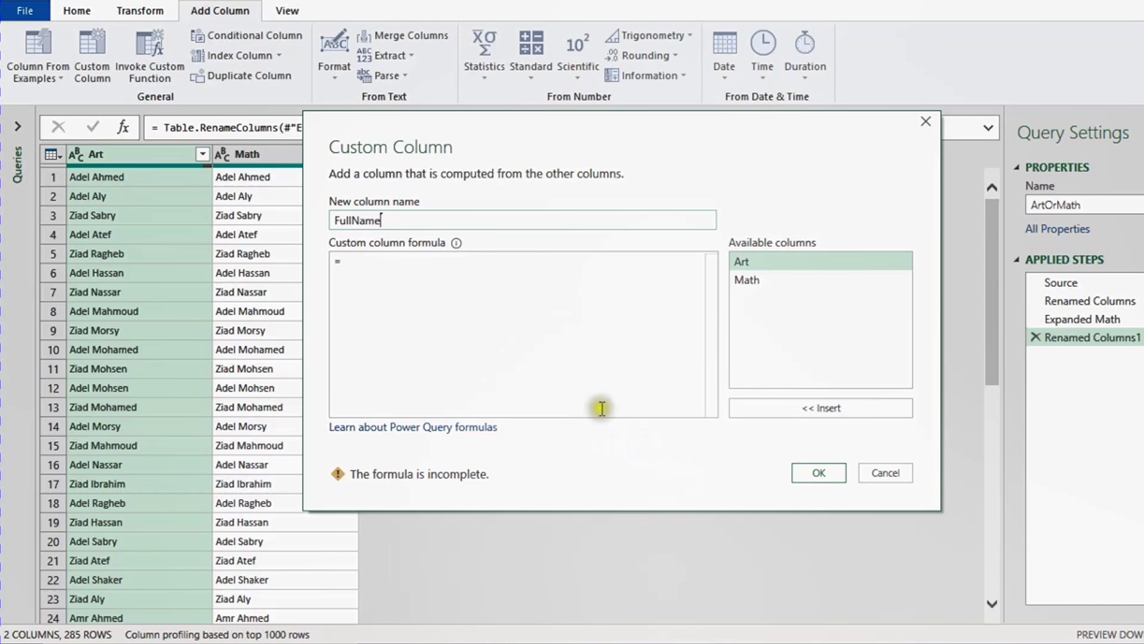
Step: Begin the custom column formula with the condition if [Art] <> null
click(366, 257)
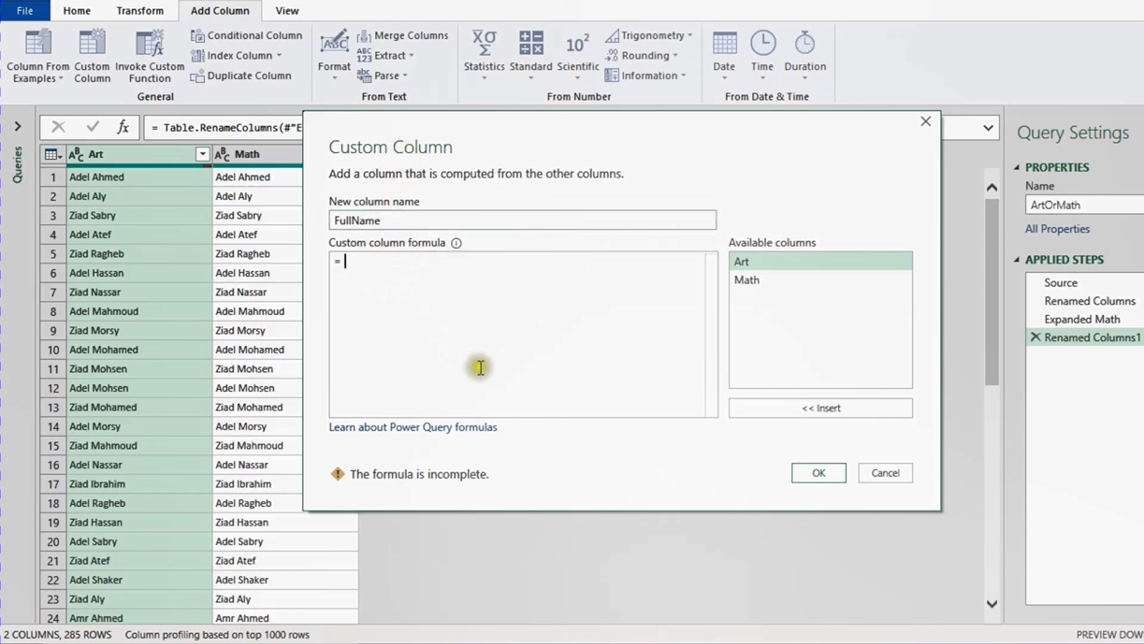
drag(474, 126, 570, 176)
click(470, 308)
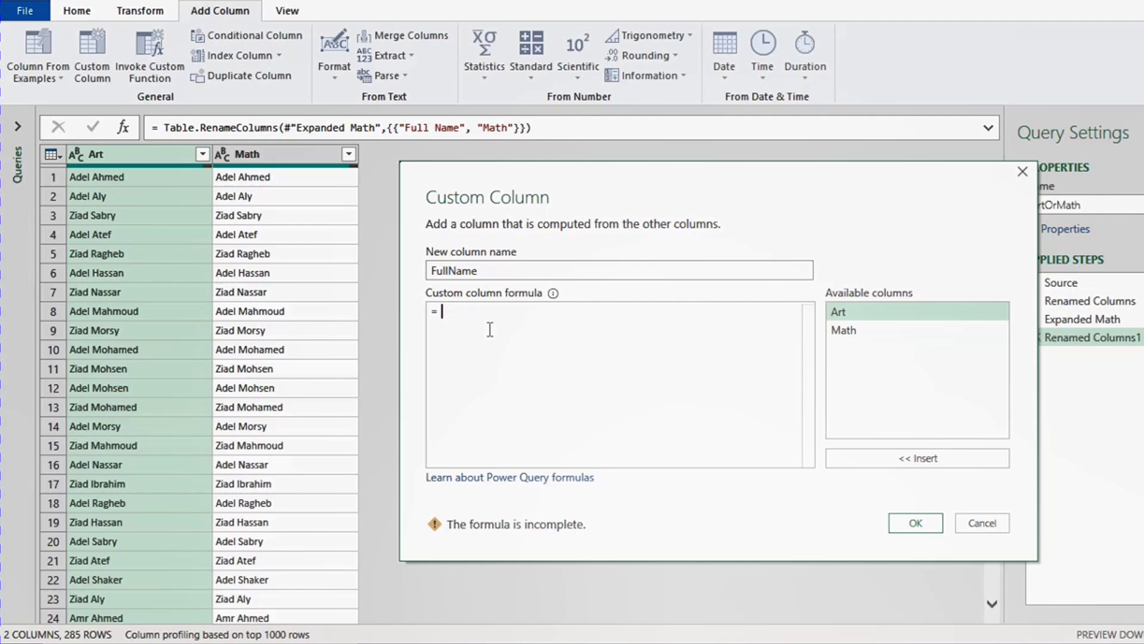
text(if)
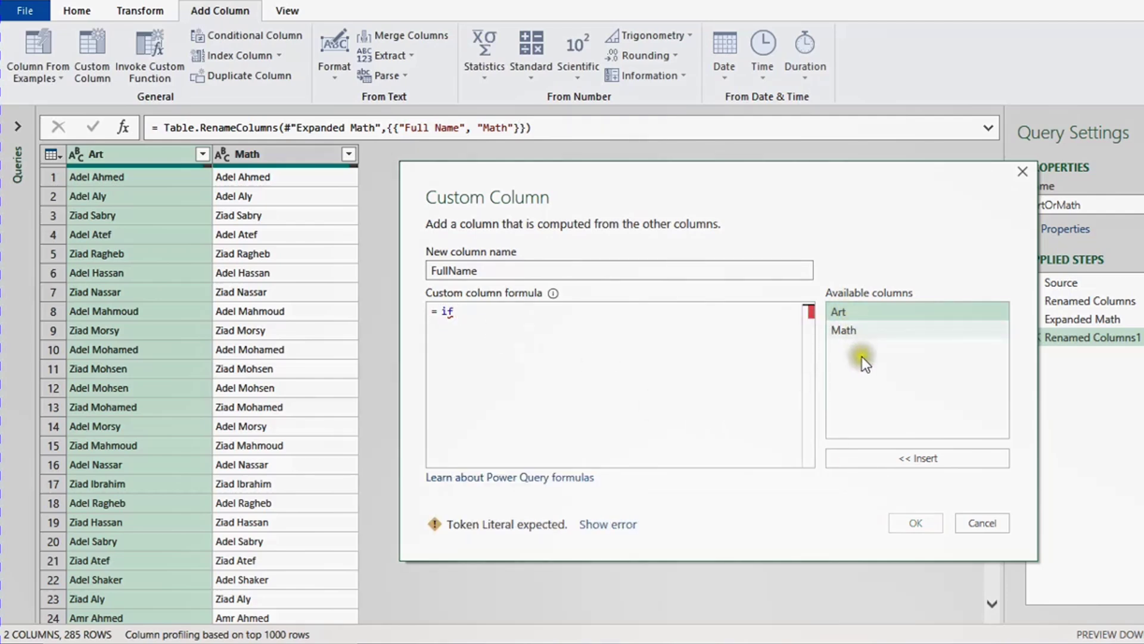
click(860, 311)
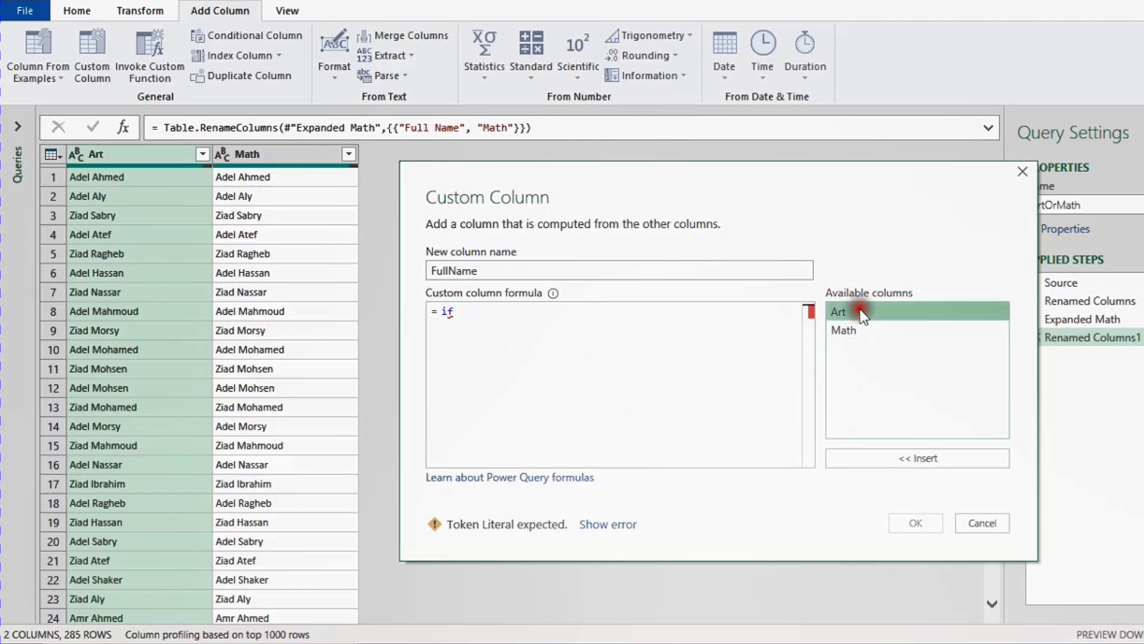
click(916, 461)
click(480, 316)
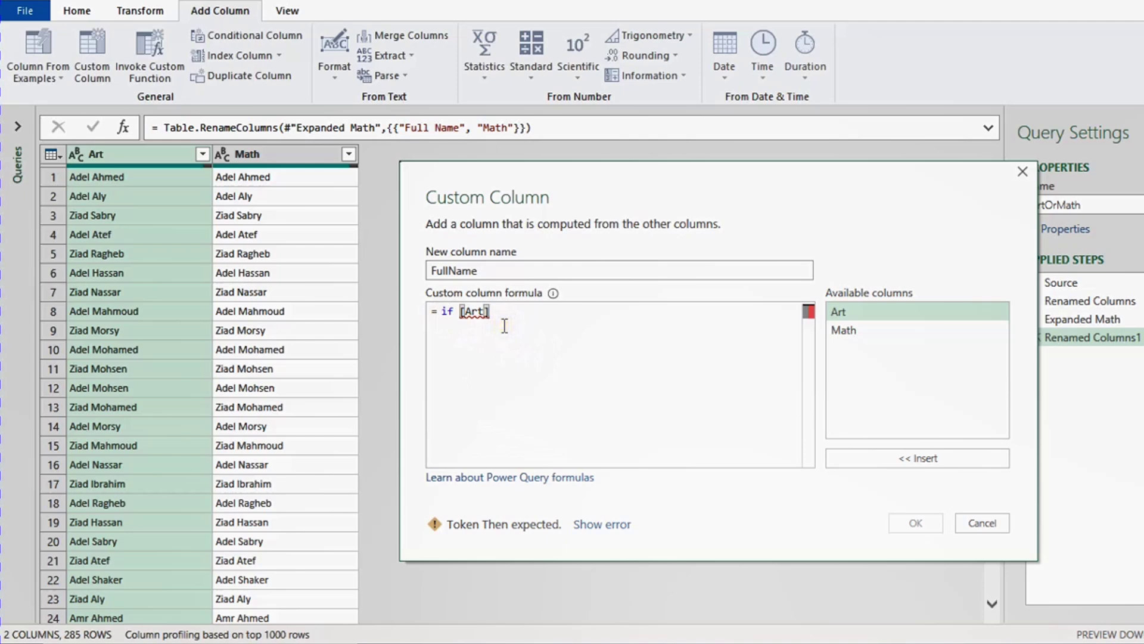
text(=)
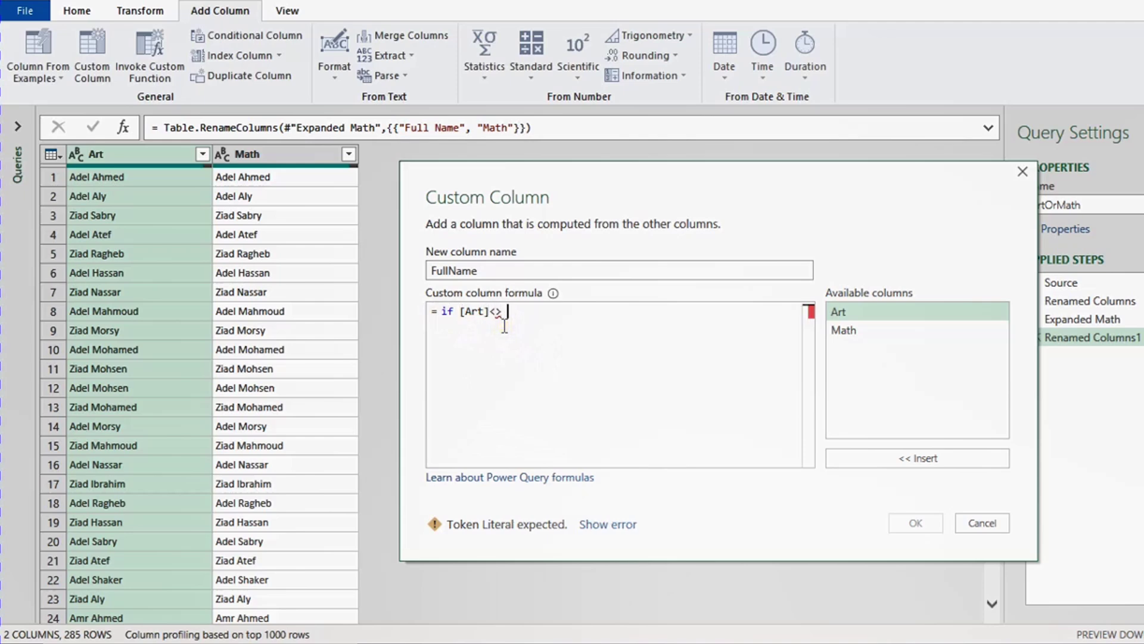
text(> null)
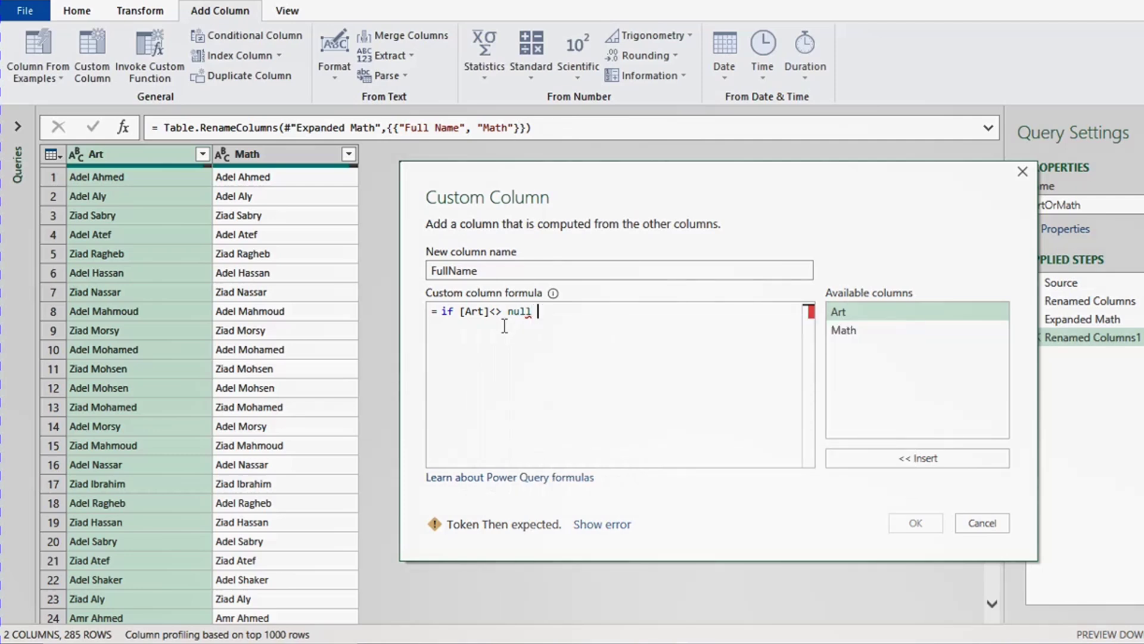
click(488, 311)
click(658, 366)
Step: Extend the formula to return [Art] when the condition holds and [Math] otherwise
text(t)
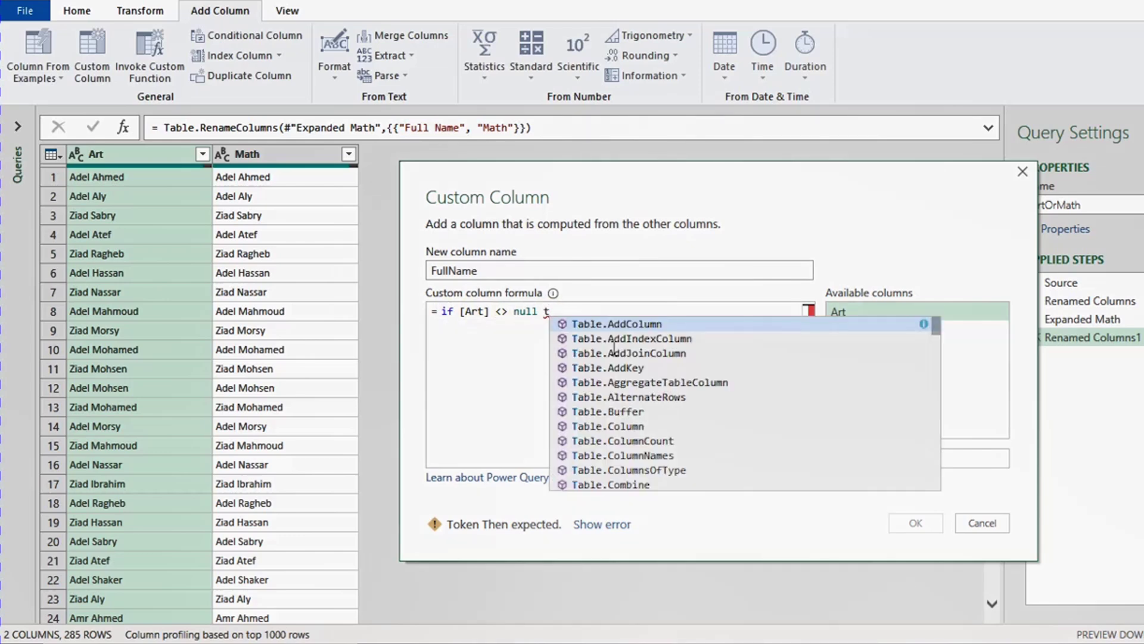
text(hen)
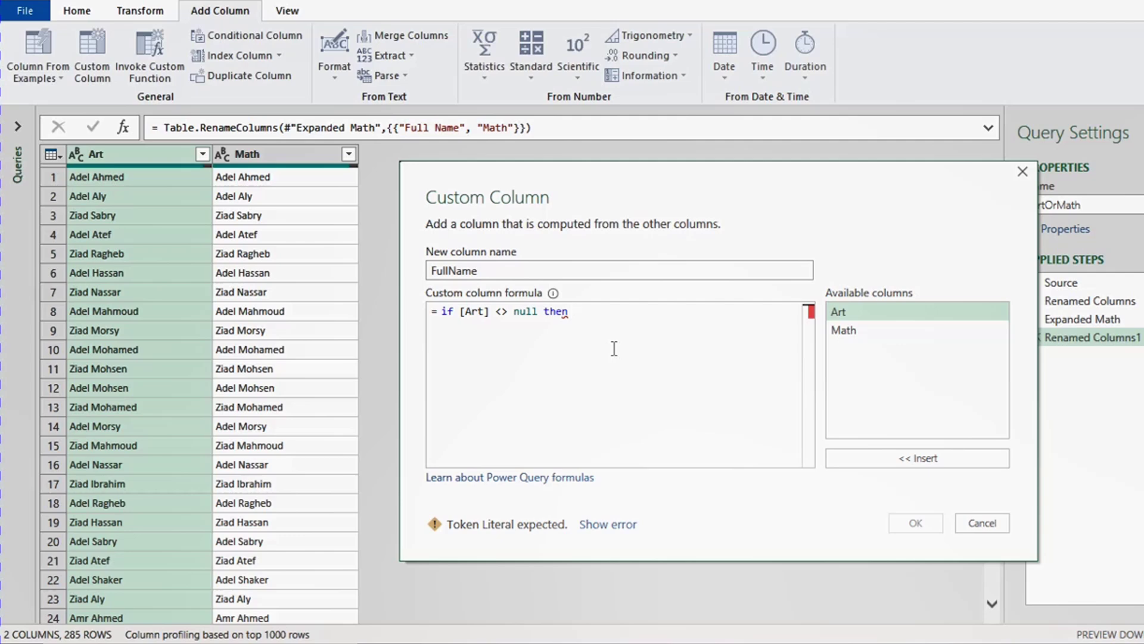
double_click(855, 313)
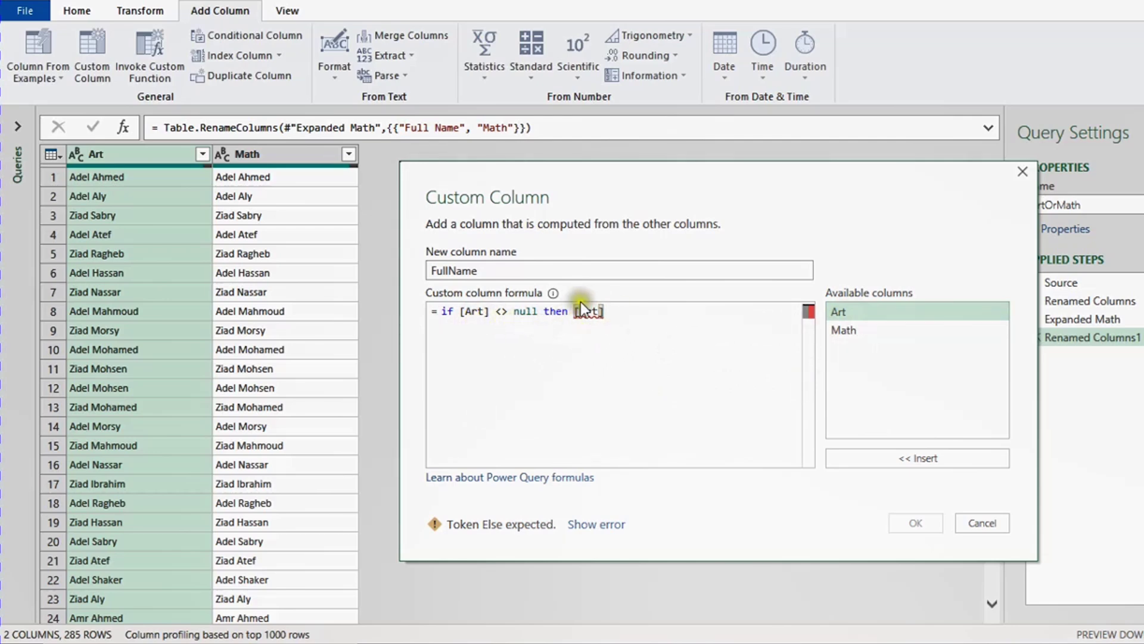
click(620, 309)
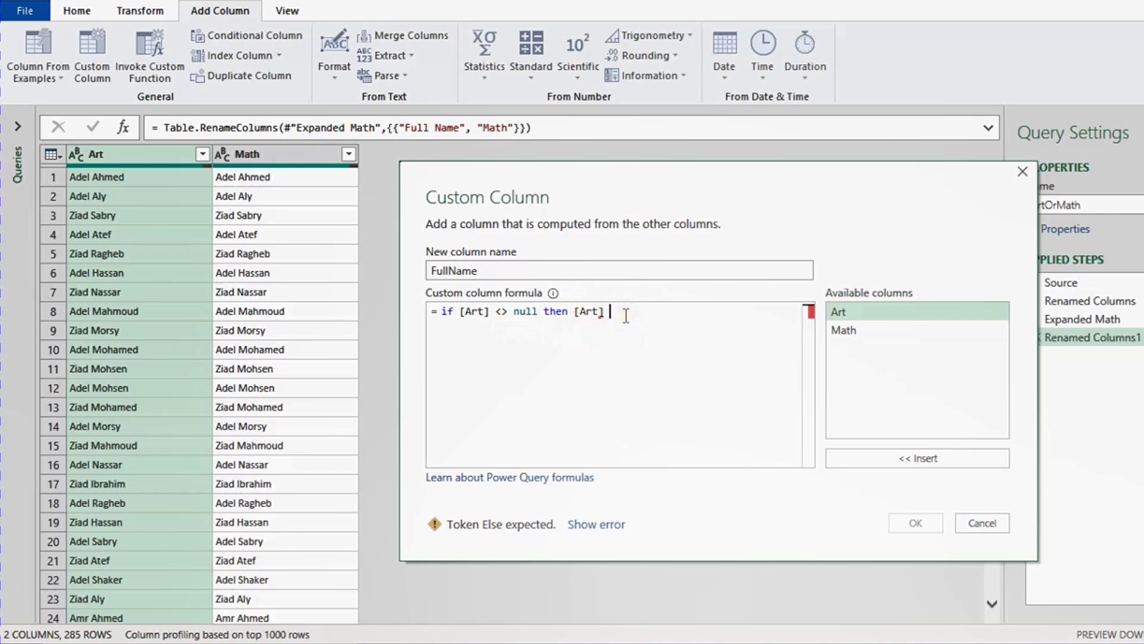
text(else)
double_click(854, 328)
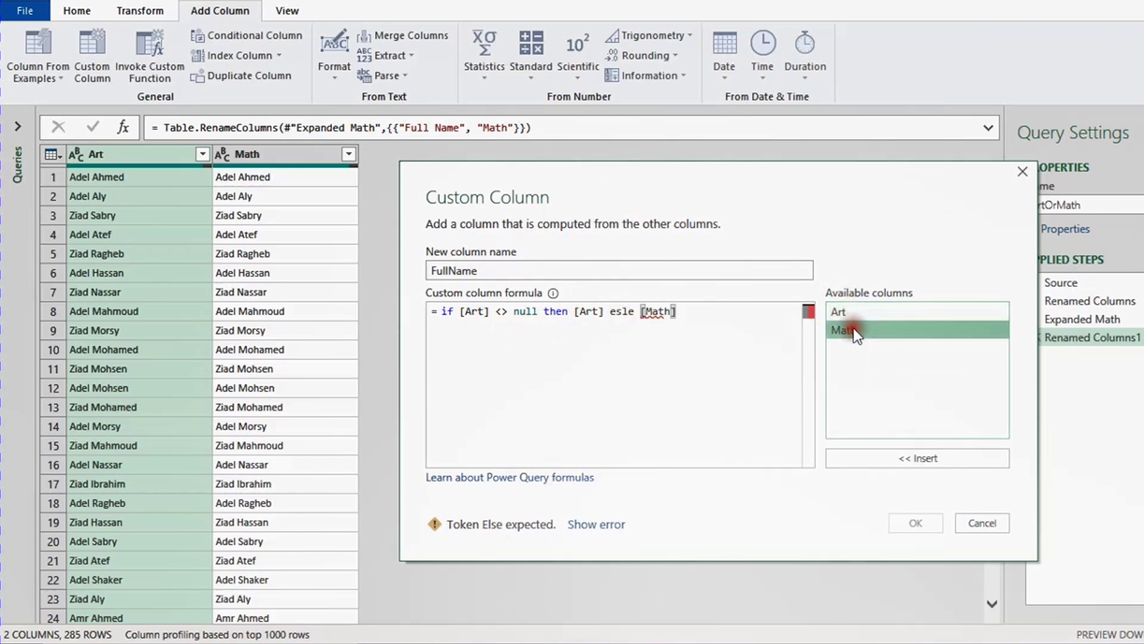
click(700, 302)
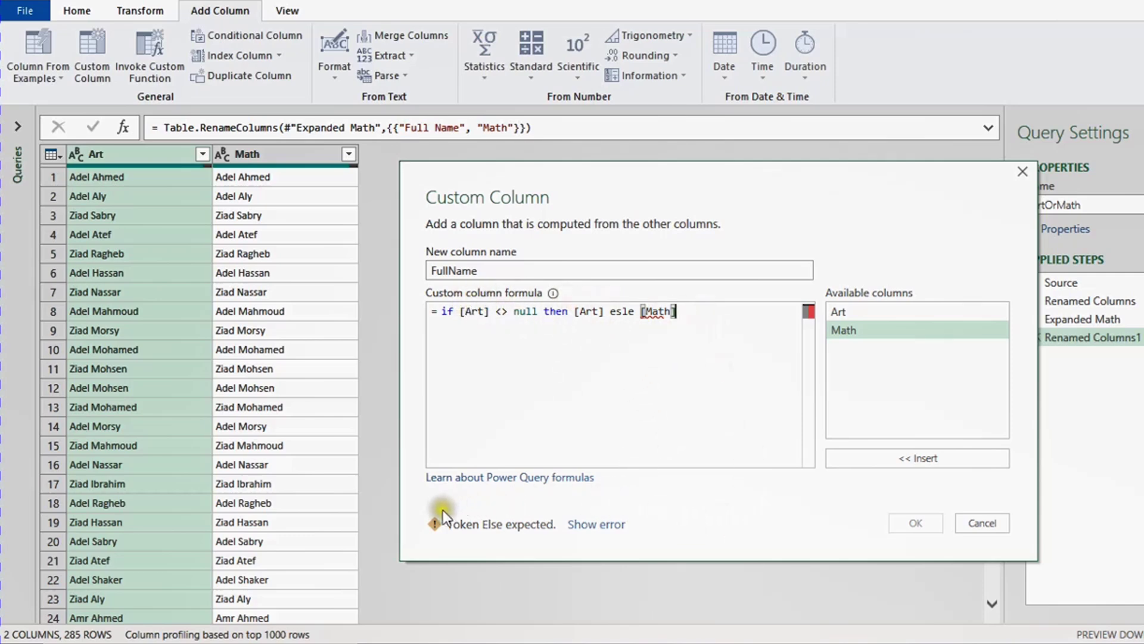
Step: Correct the misspelled else keyword in the formula and add the custom column
double_click(622, 311)
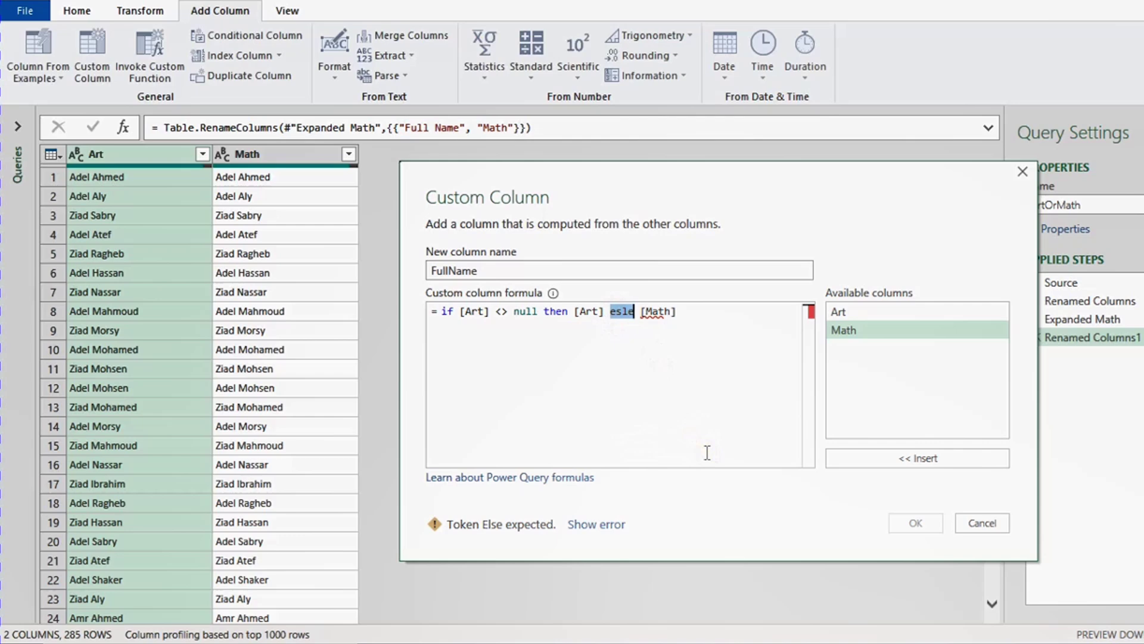
text(else)
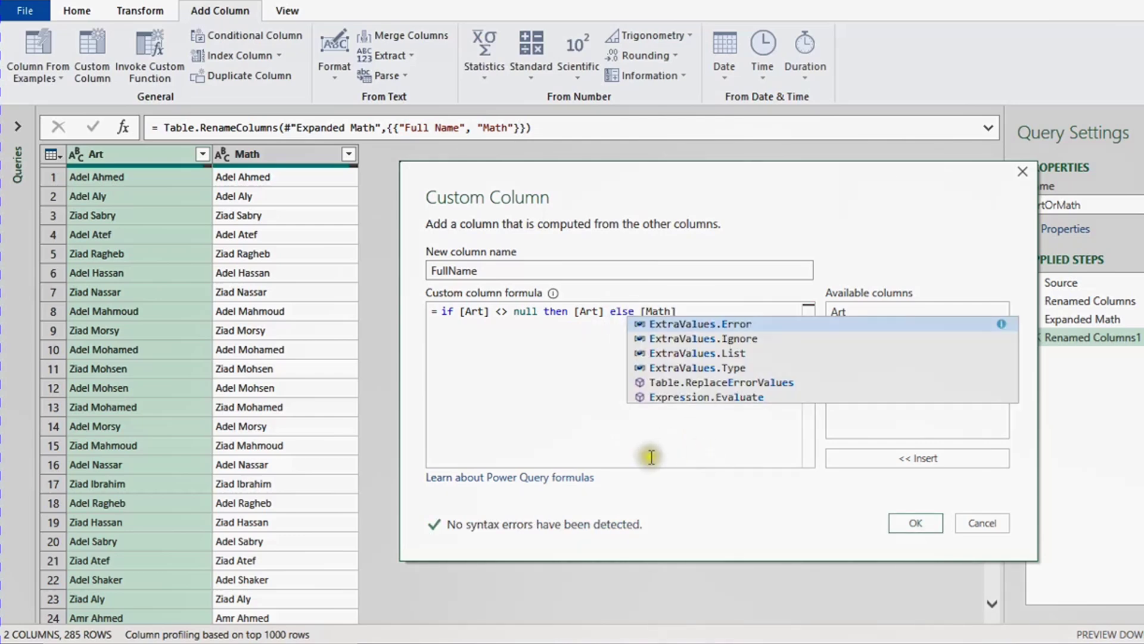
click(549, 380)
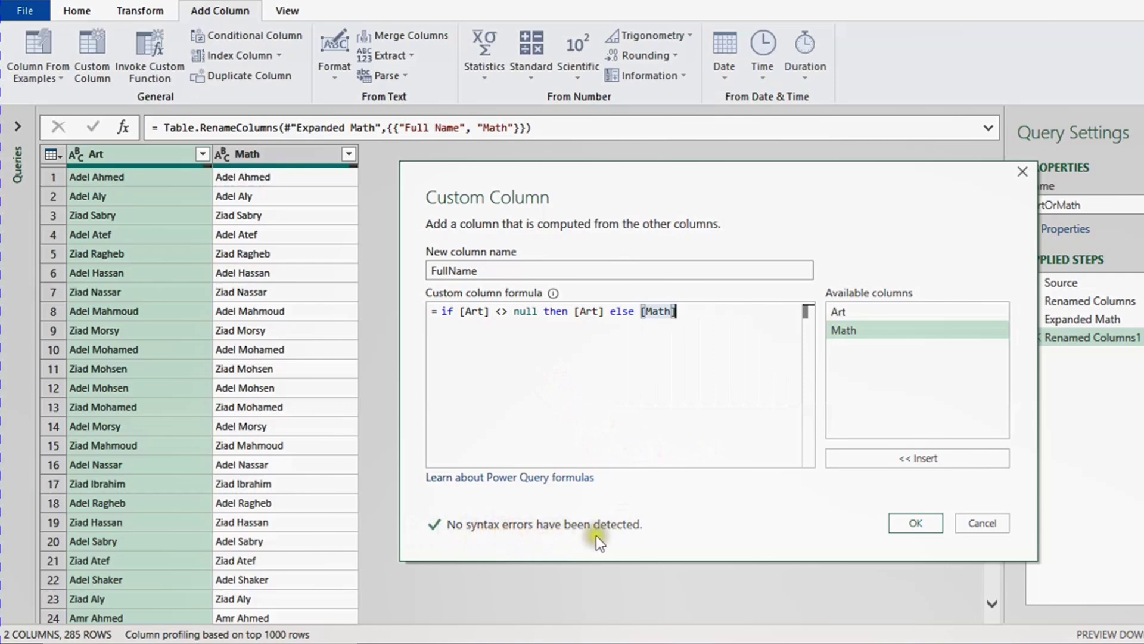
click(909, 524)
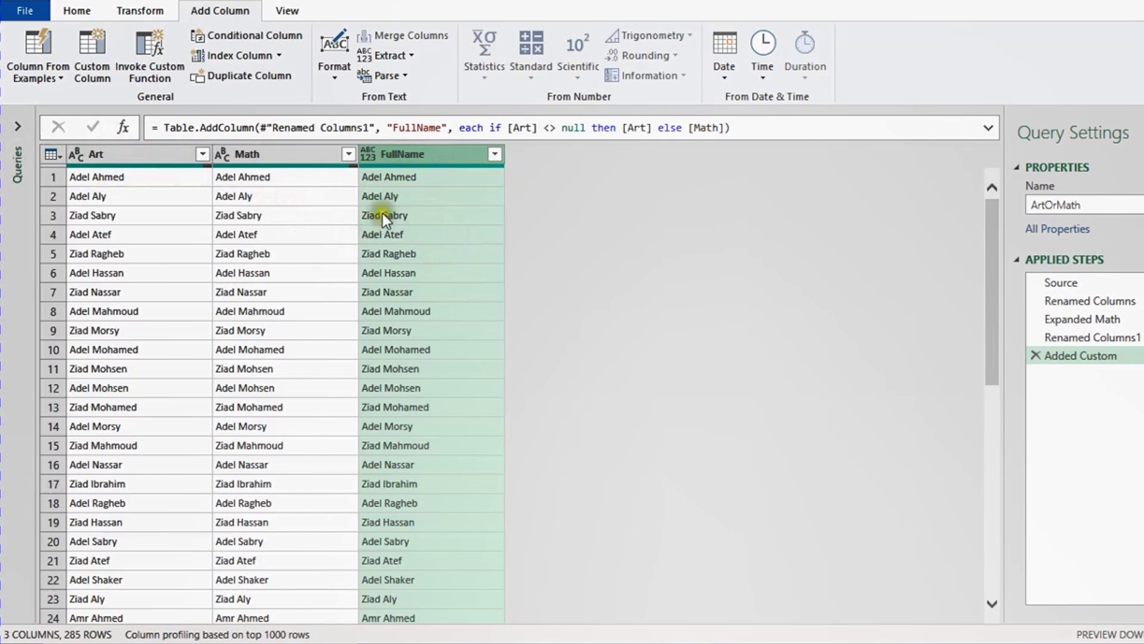
Step: Set the FullName column's data type to Text and remove all other columns
click(371, 156)
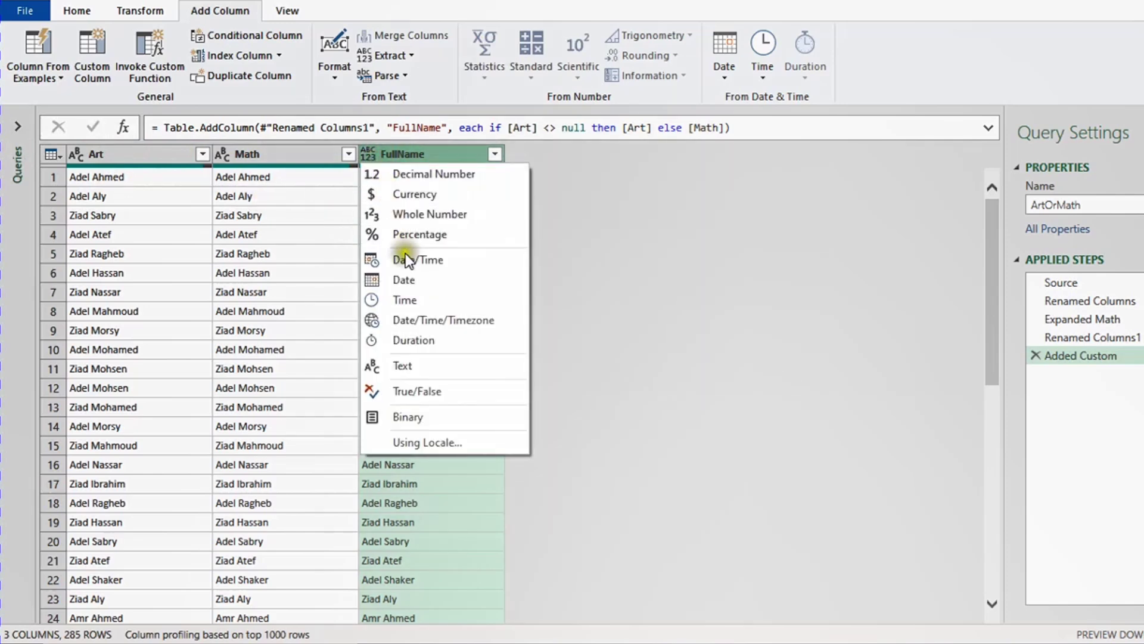
click(423, 364)
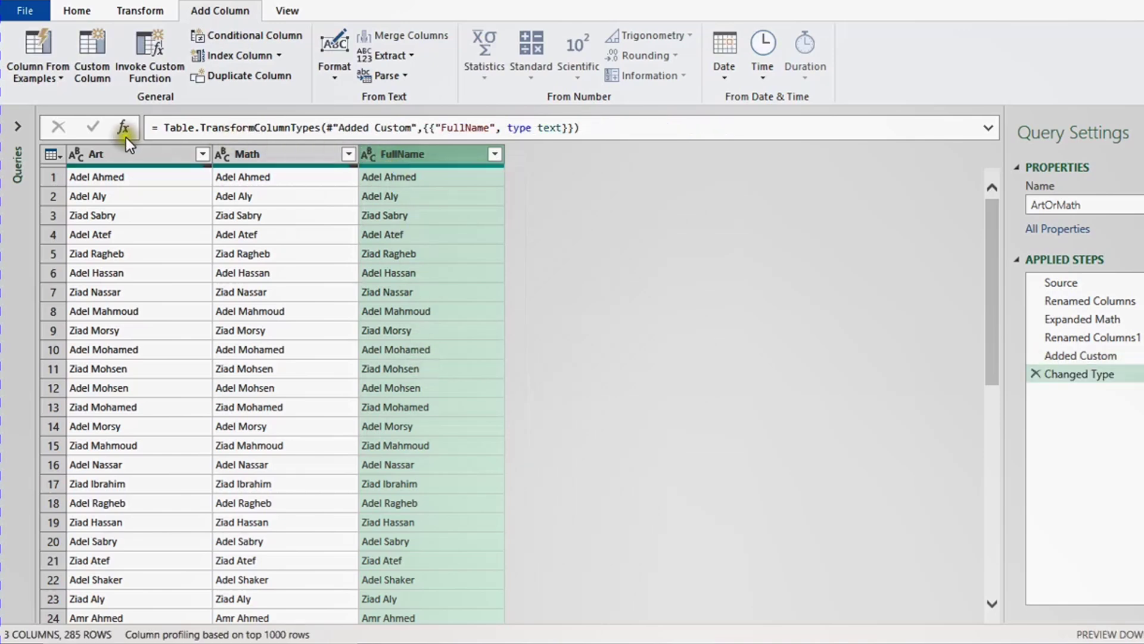
right_click(409, 154)
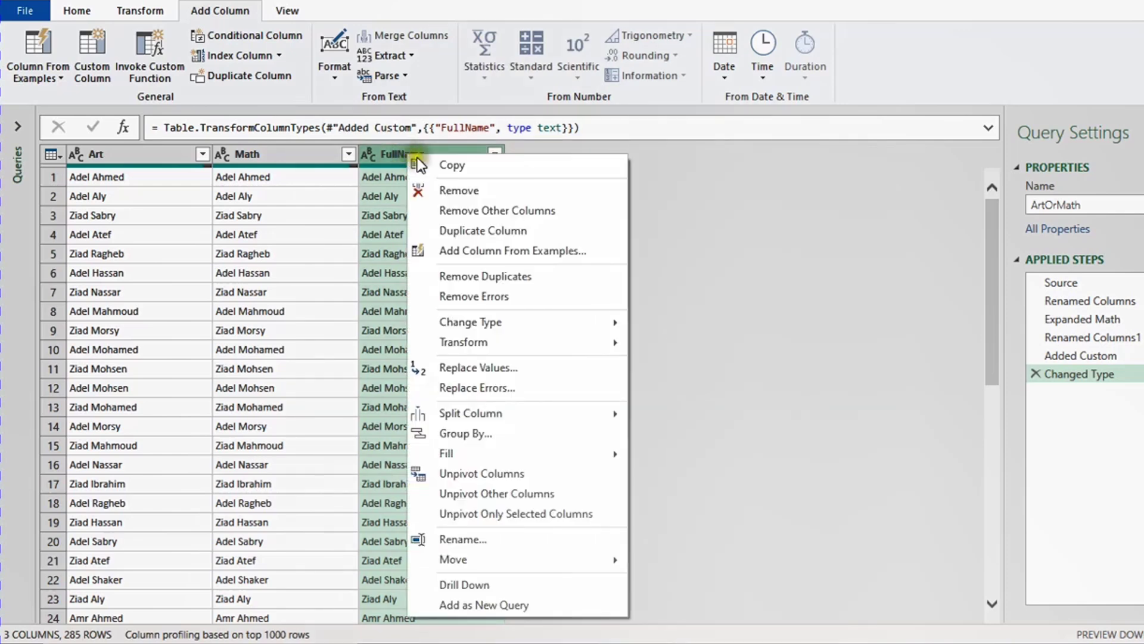
click(467, 210)
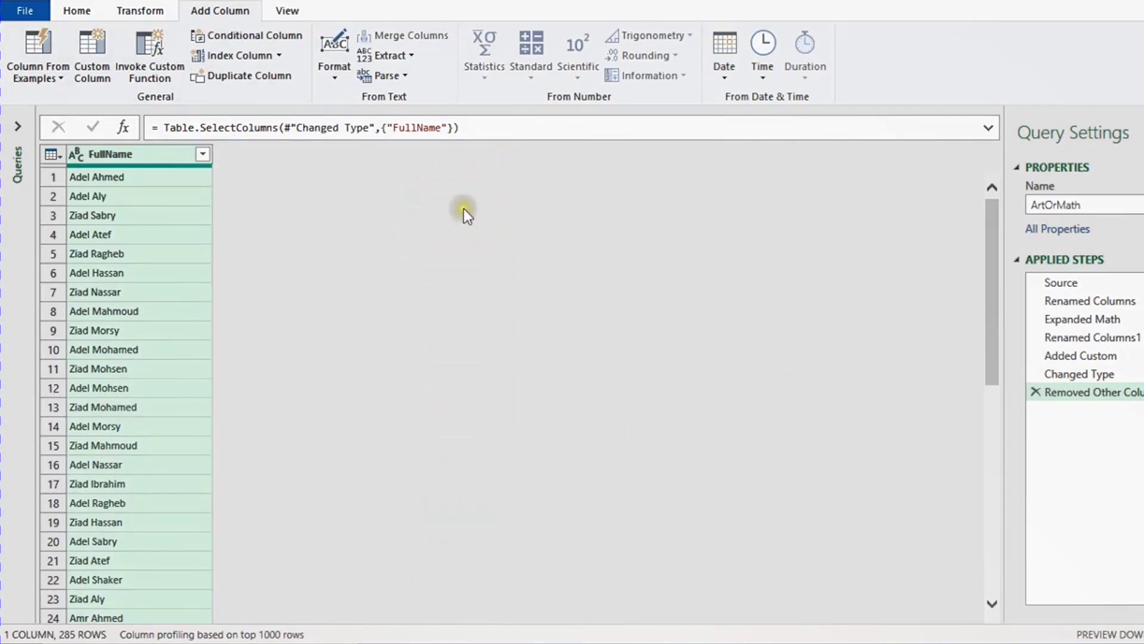
Step: Close the query editor and load ArtOrMath as a table to cell E4 of the existing Students worksheet
click(83, 11)
click(45, 66)
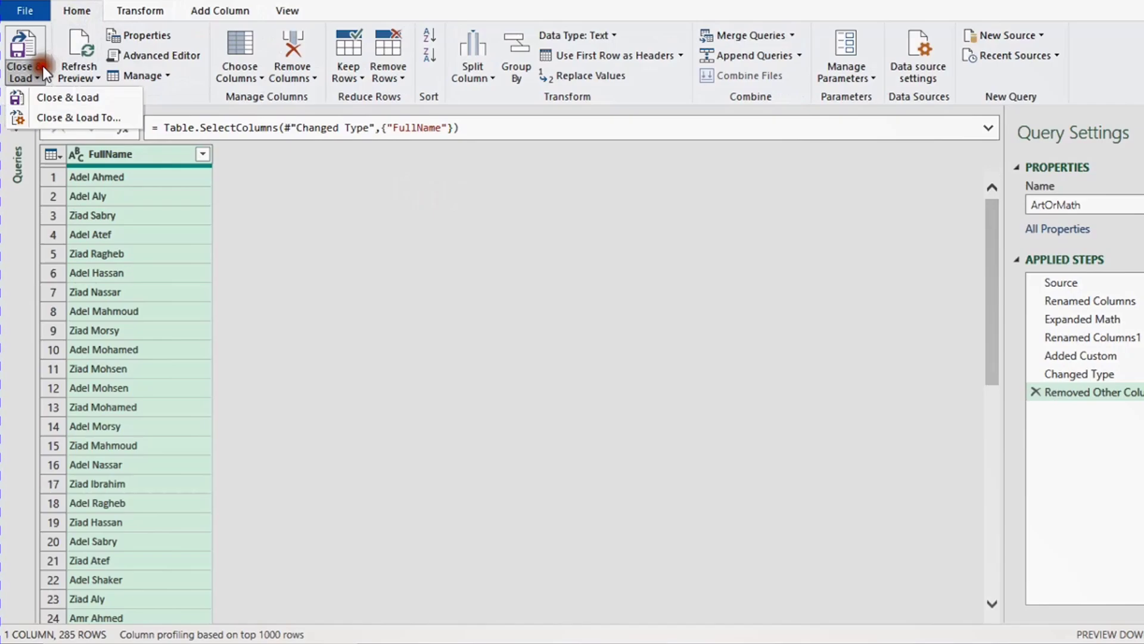
click(66, 114)
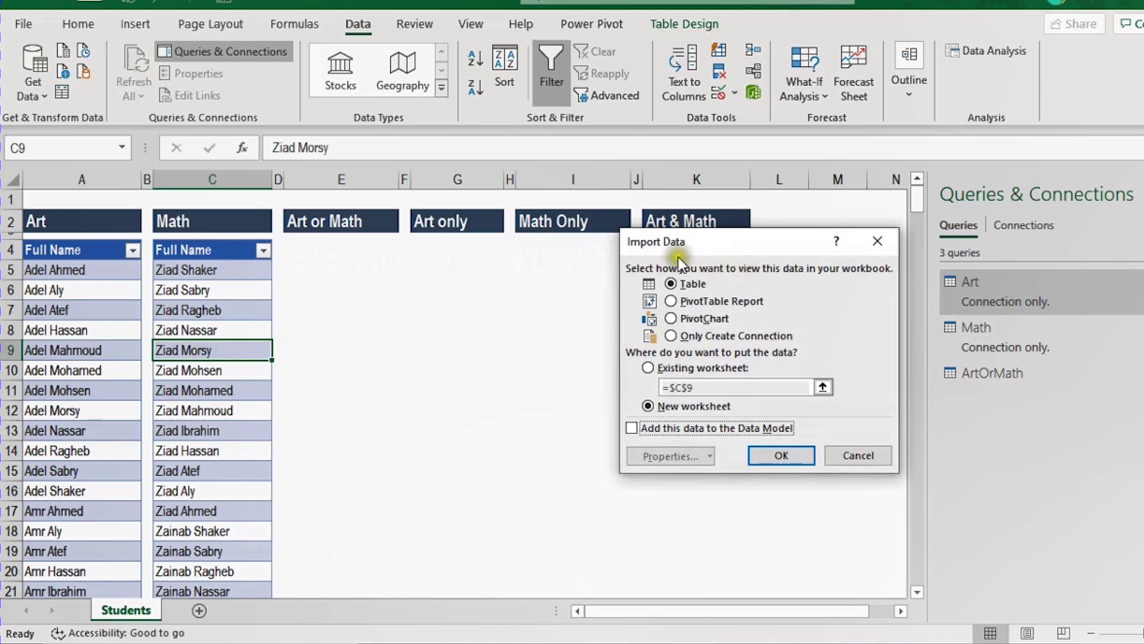
click(662, 367)
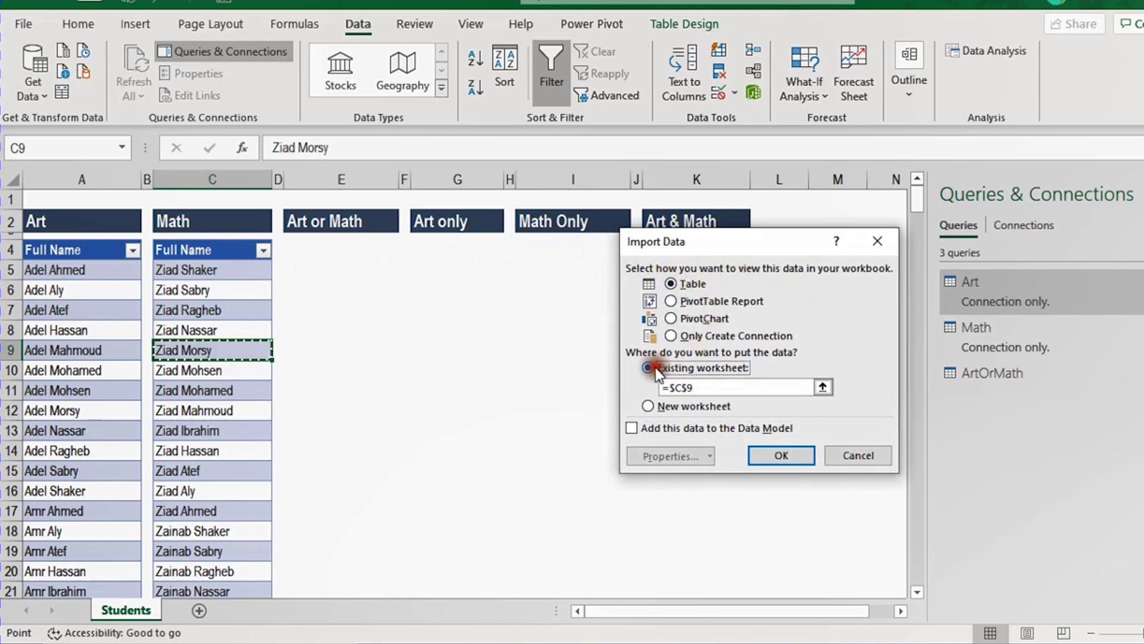
click(342, 250)
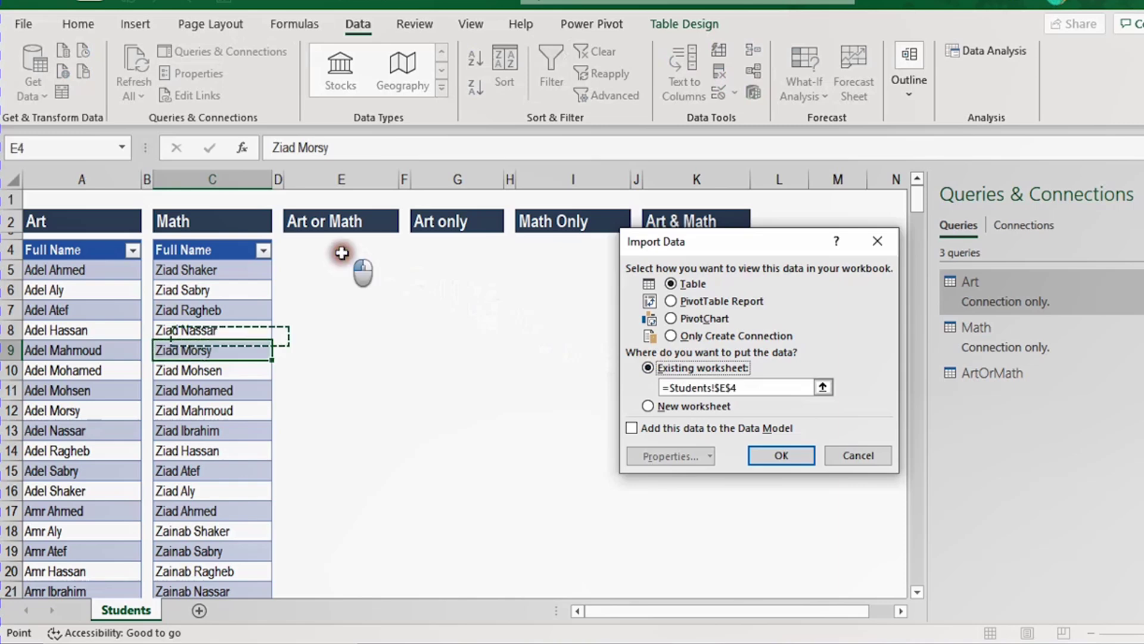
click(781, 456)
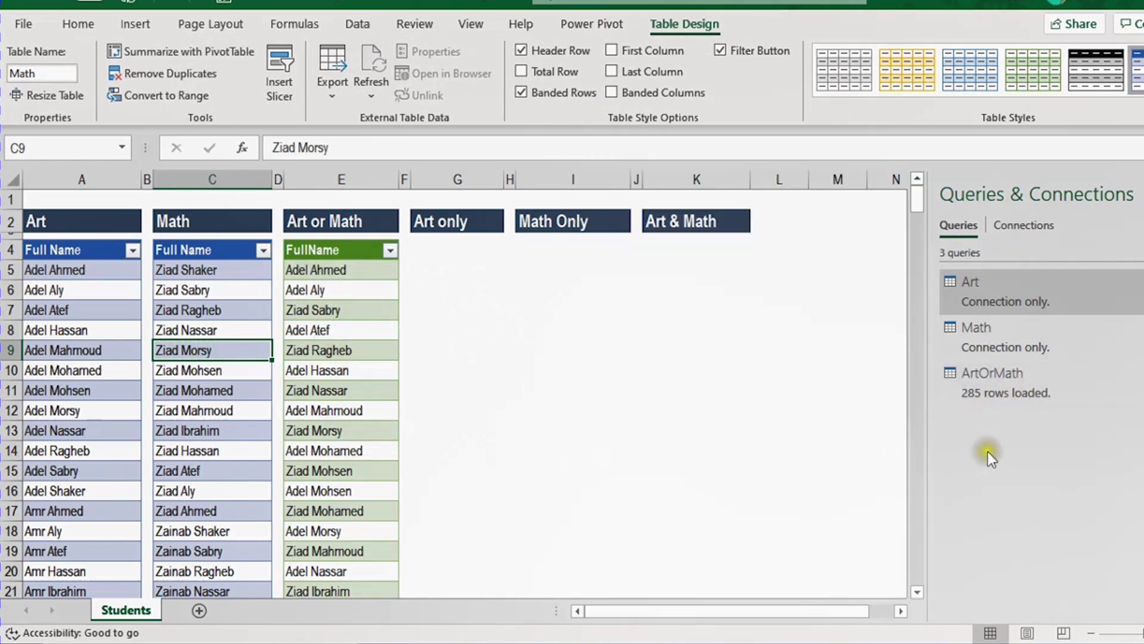
Step: Examine the loaded Art or Math table from its first row to its last rows
mouse_move(969, 400)
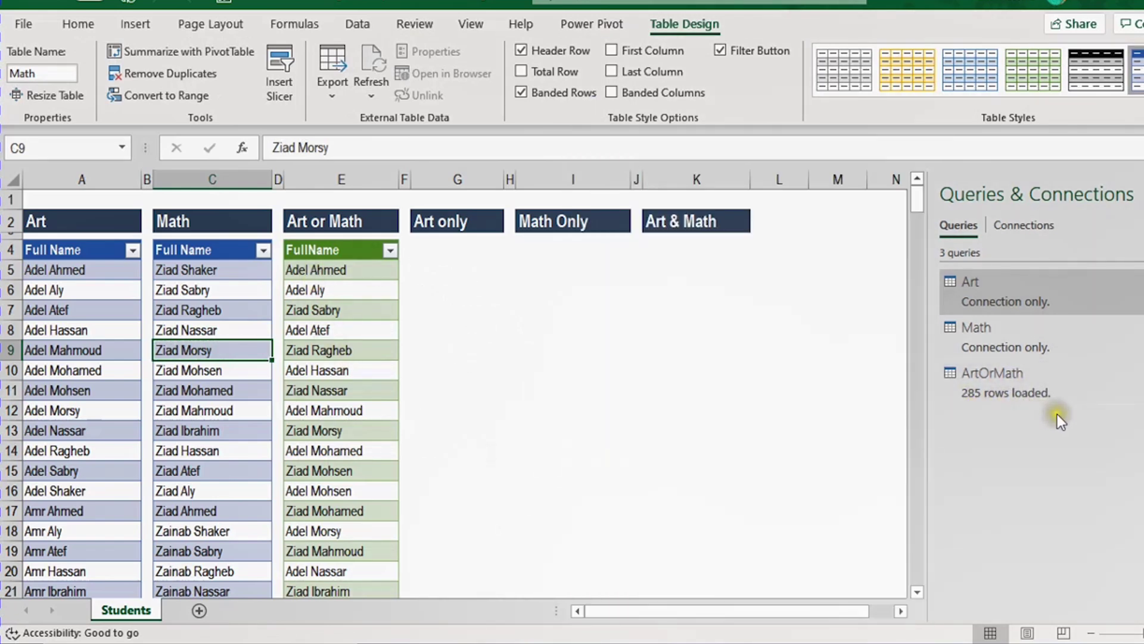
click(327, 270)
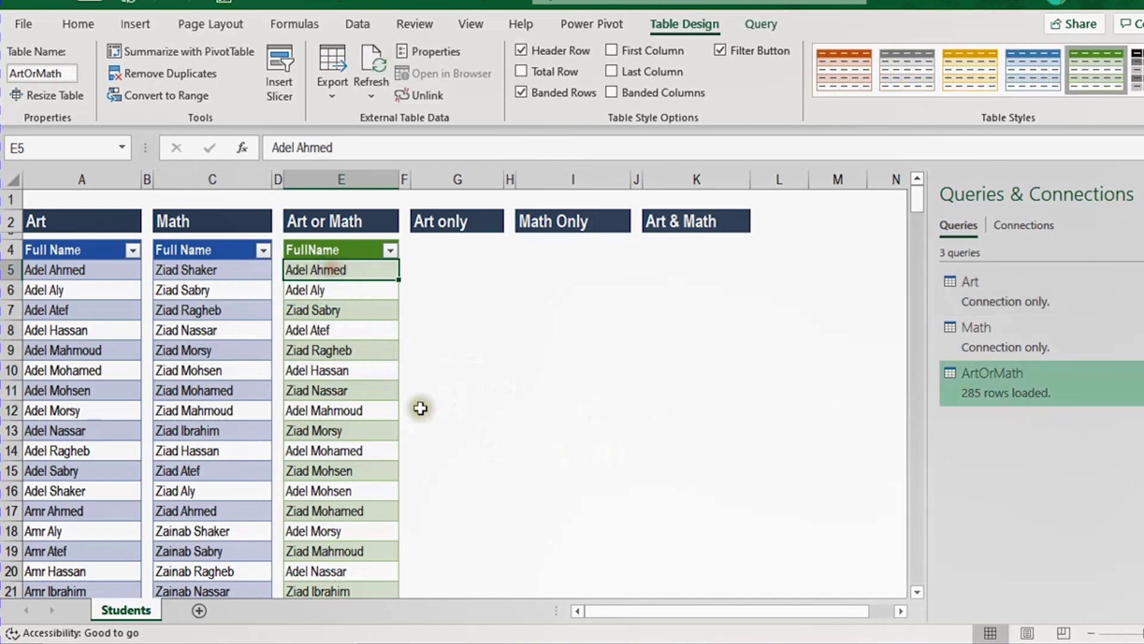
key(ctrl+Down)
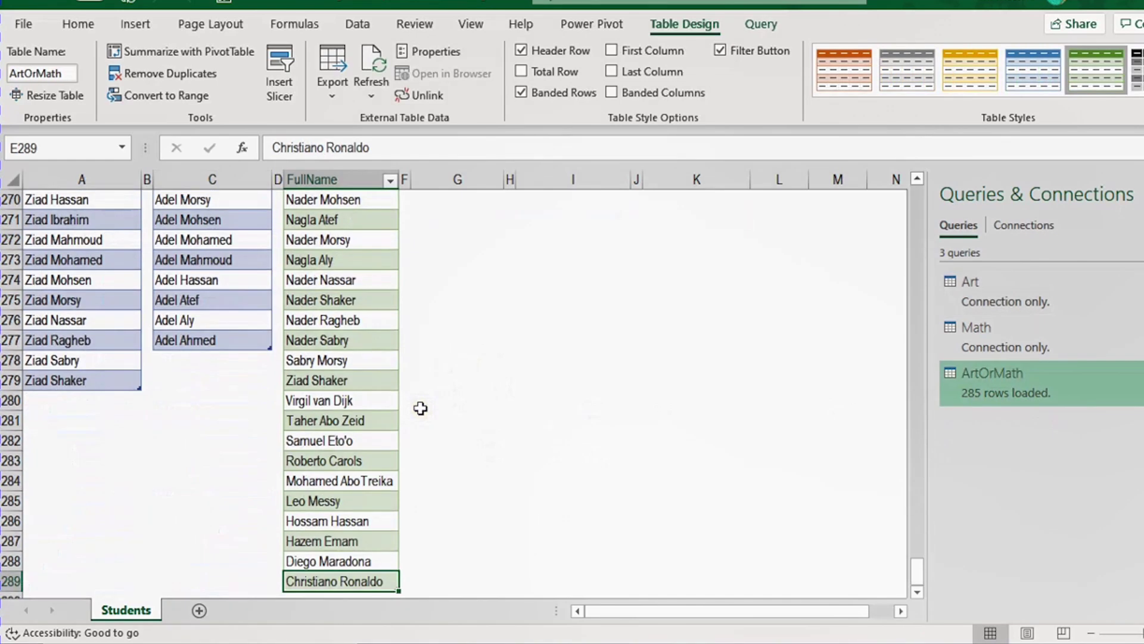
key(ctrl+Up)
key(Up)
key(Up)
key(Up)
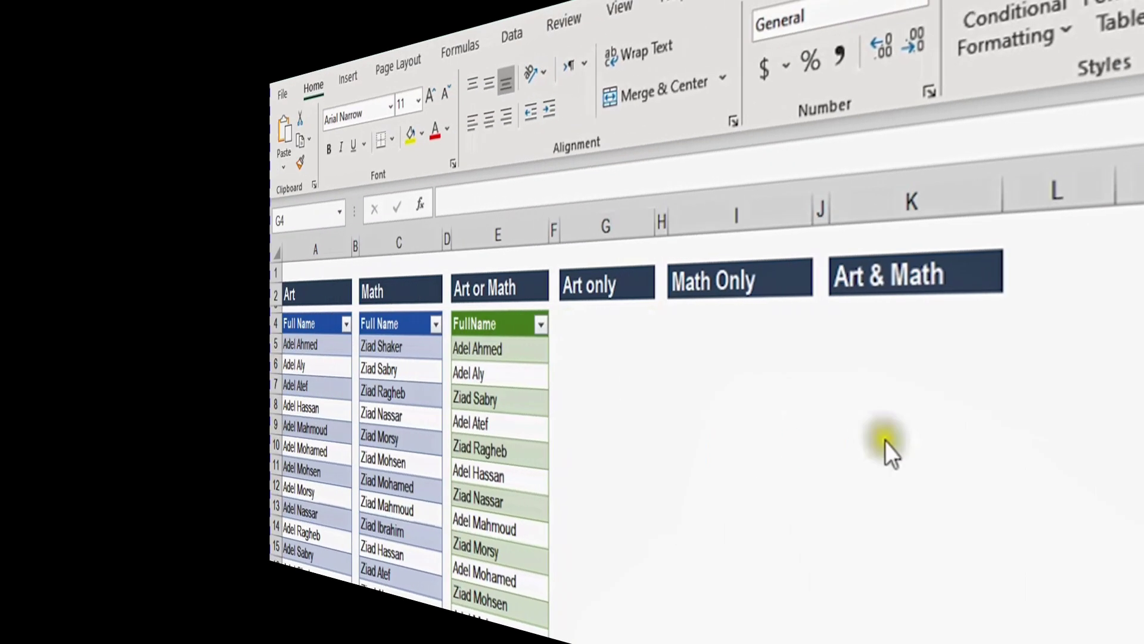
Step: From cell G4, start a query merge with Art as the first table and Math as the second, matched on Full Name
click(470, 249)
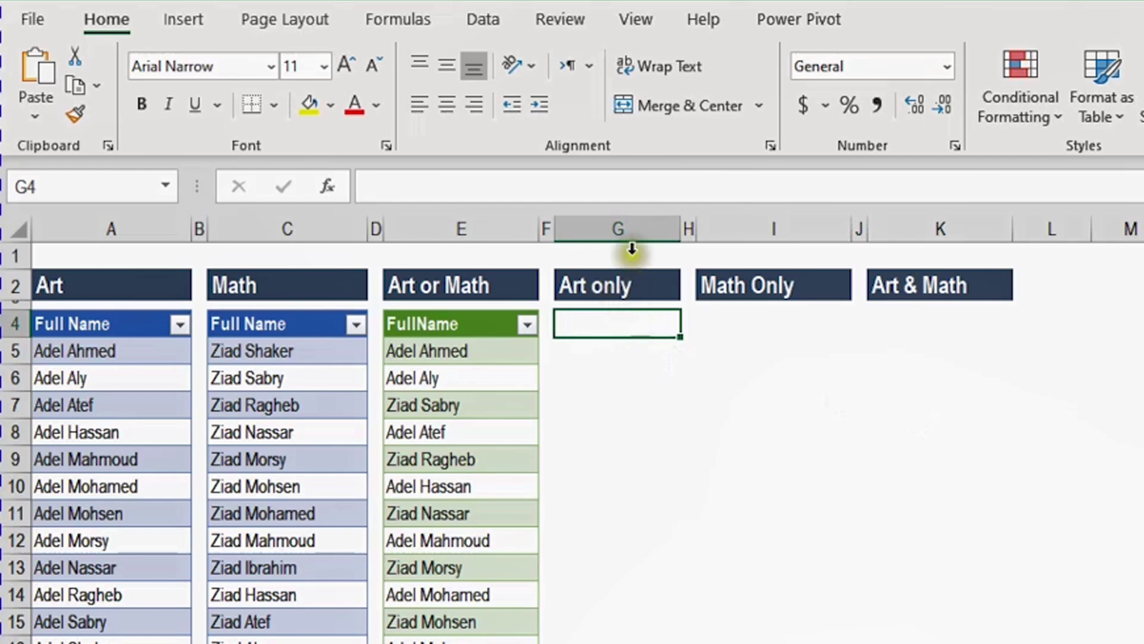
click(494, 16)
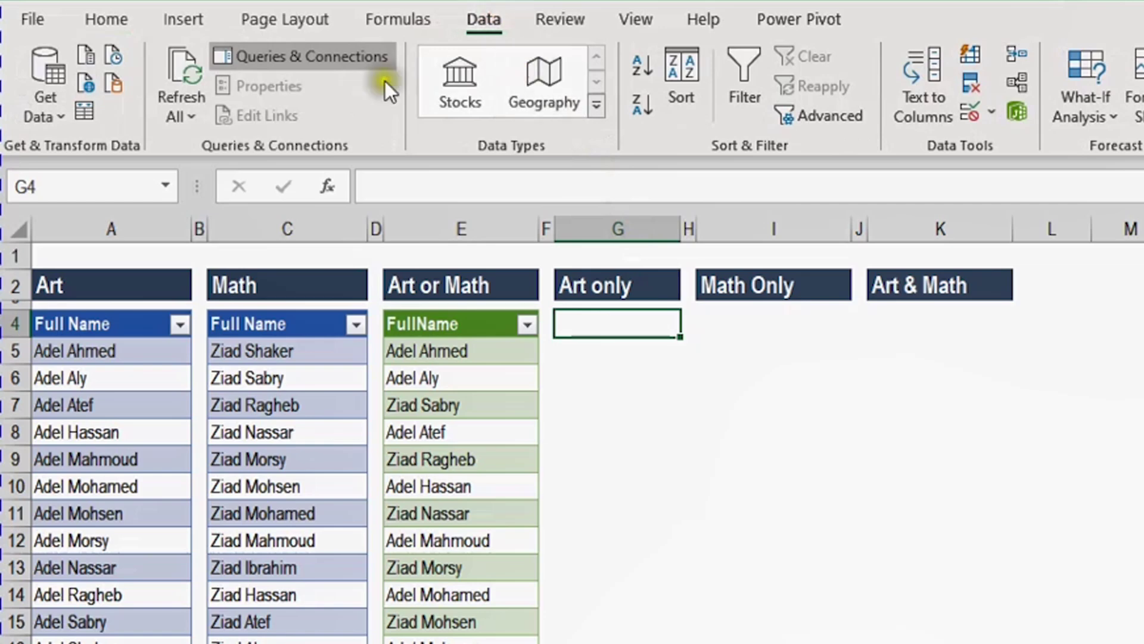
click(41, 106)
mouse_move(224, 514)
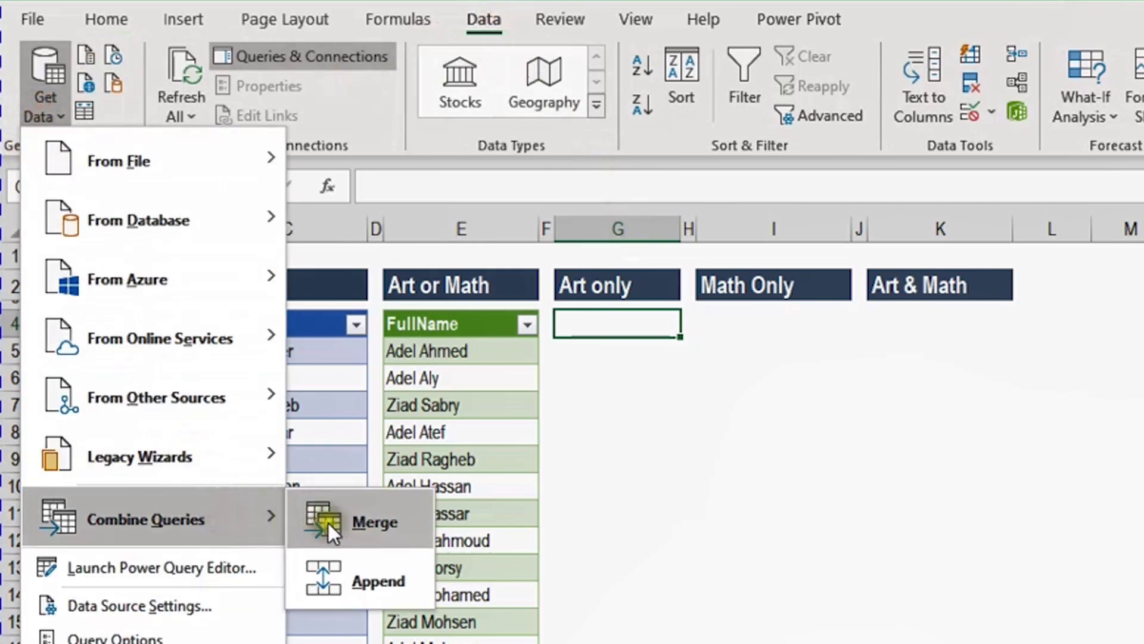
click(331, 523)
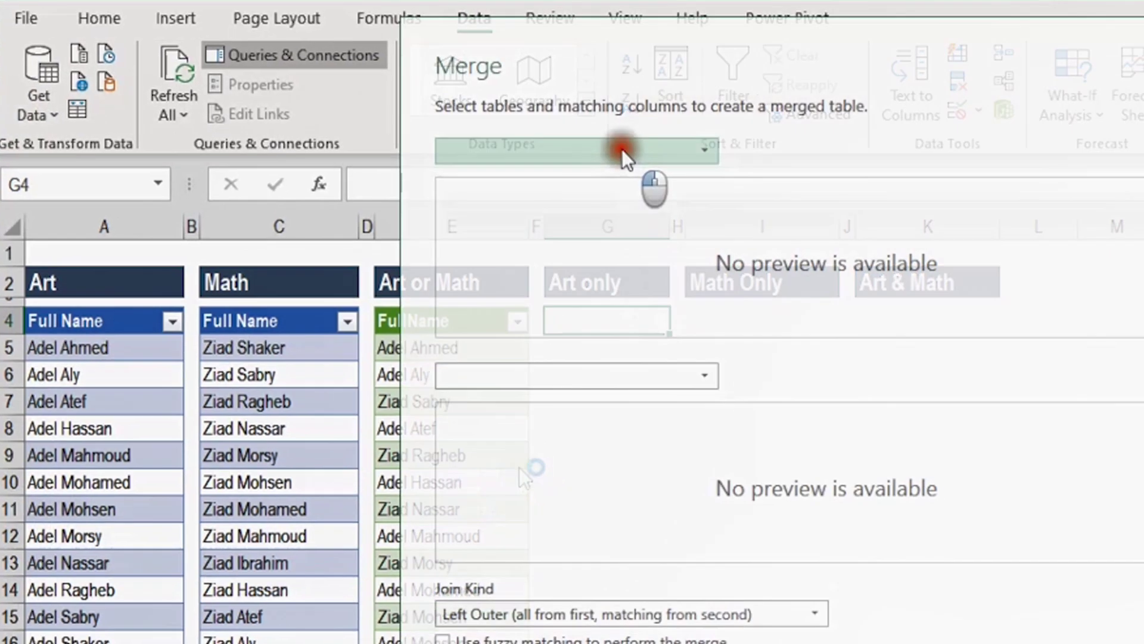
click(621, 148)
click(421, 143)
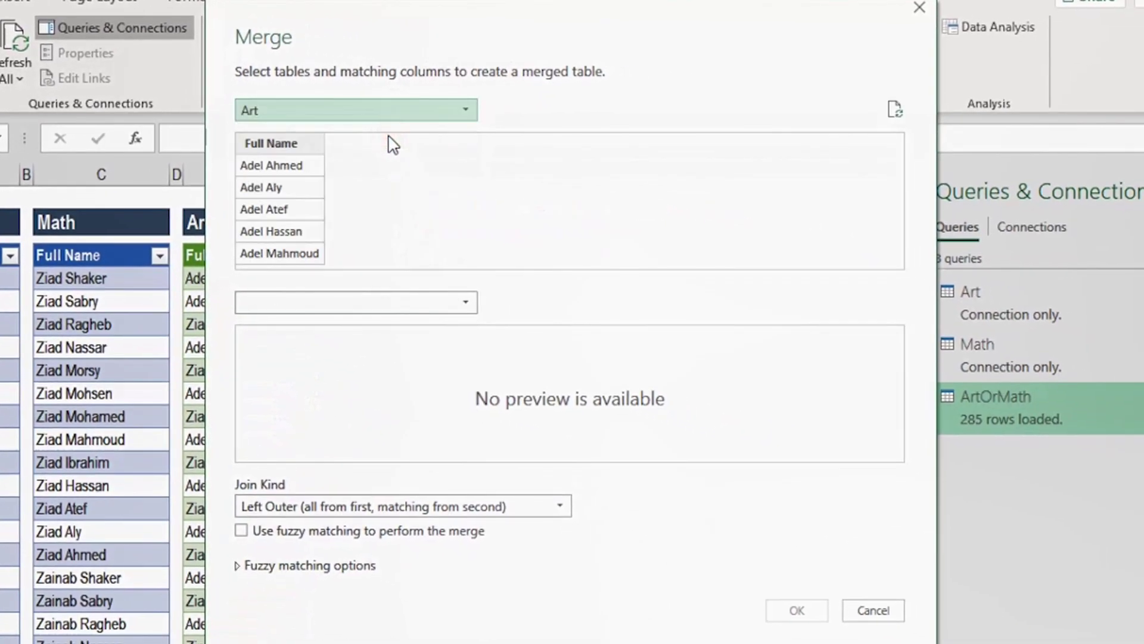
click(463, 301)
click(435, 361)
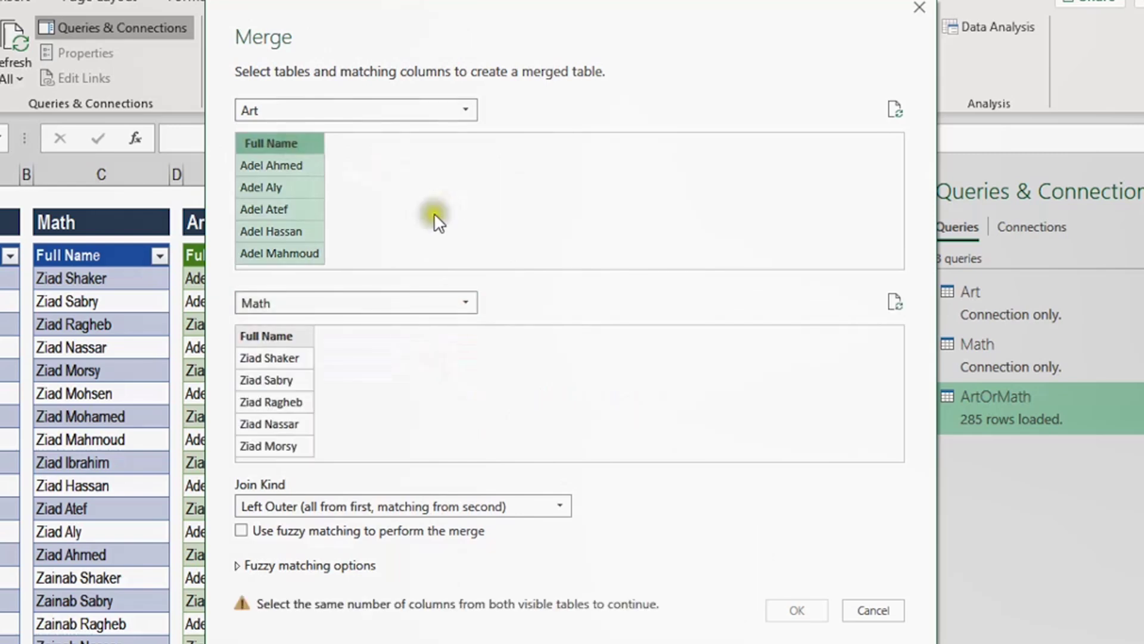
click(292, 335)
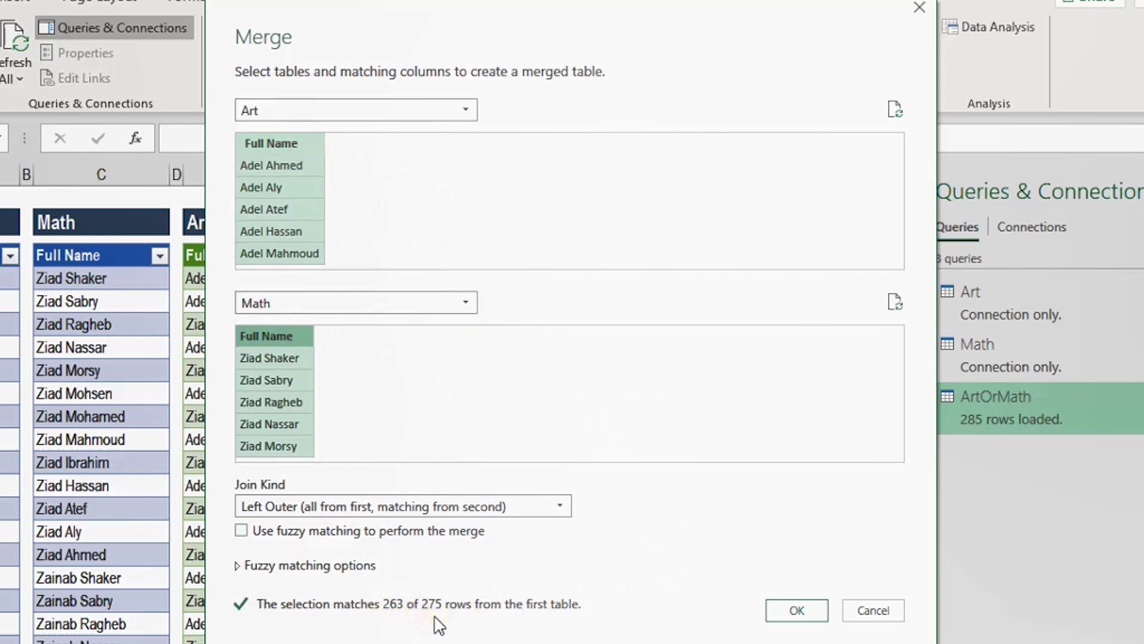
Step: Create the merge with the Left Anti (rows only in first) join kind and name the query ArtOnly
click(319, 505)
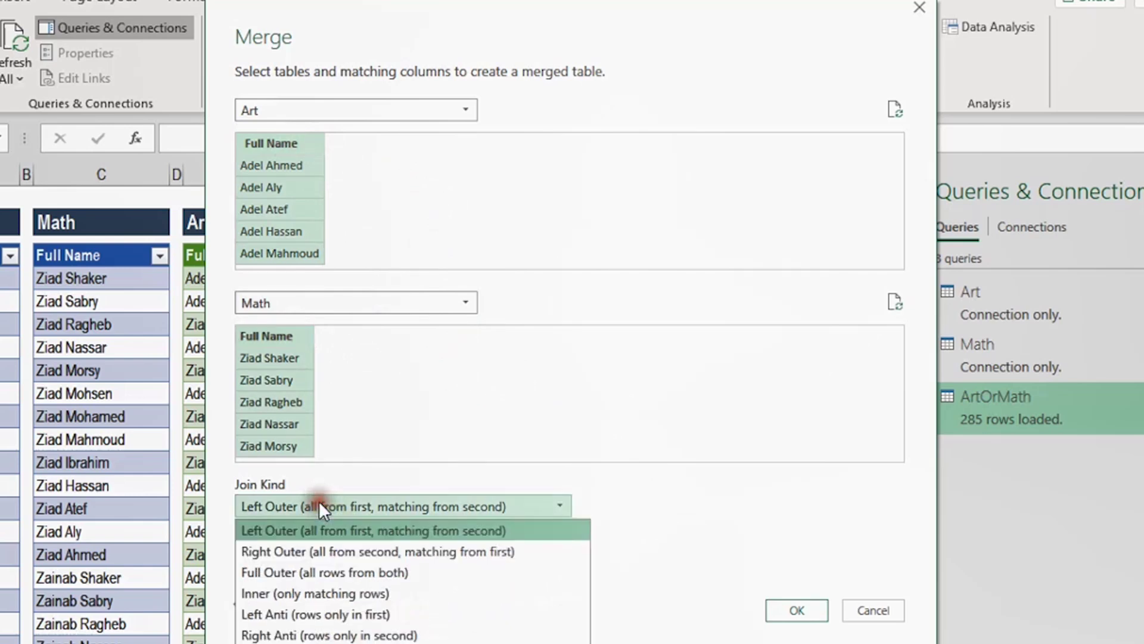
click(354, 614)
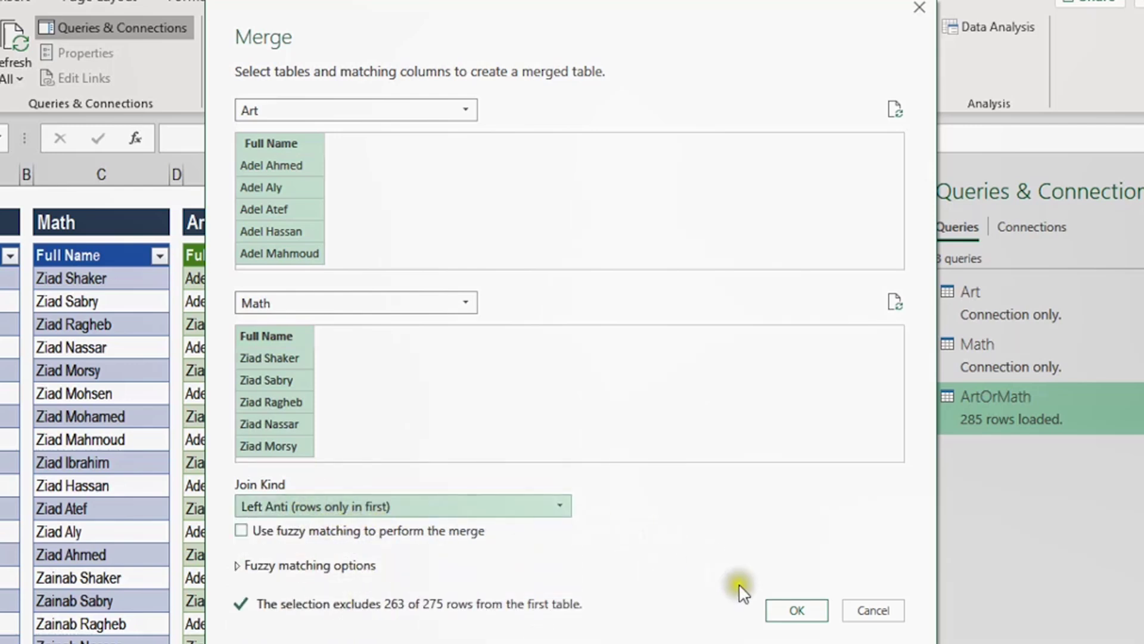
click(796, 611)
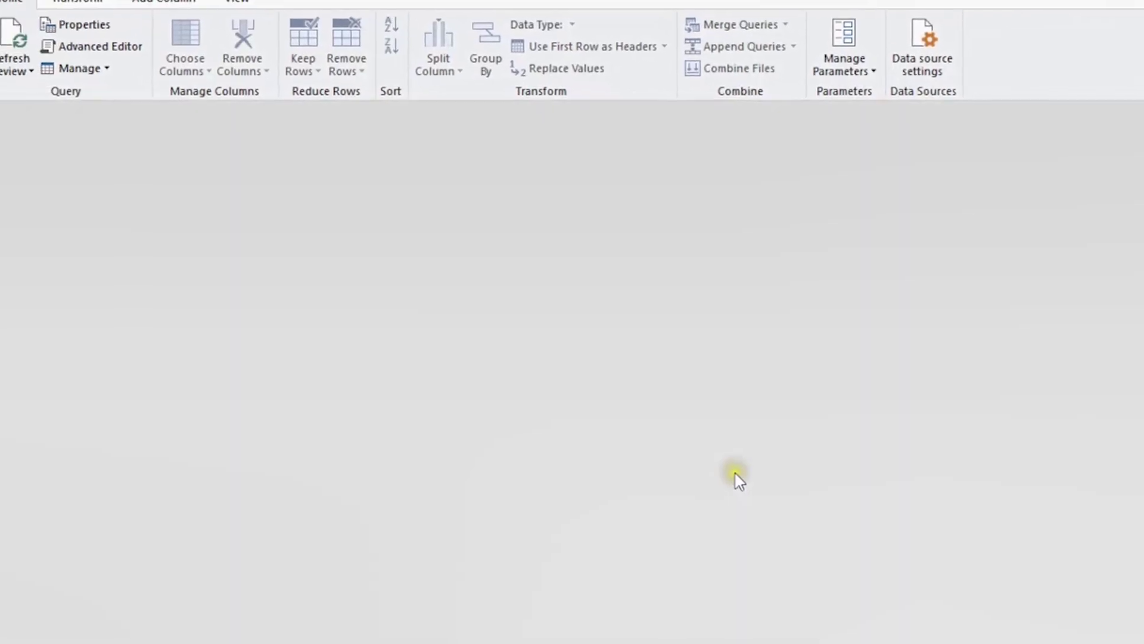
double_click(1052, 208)
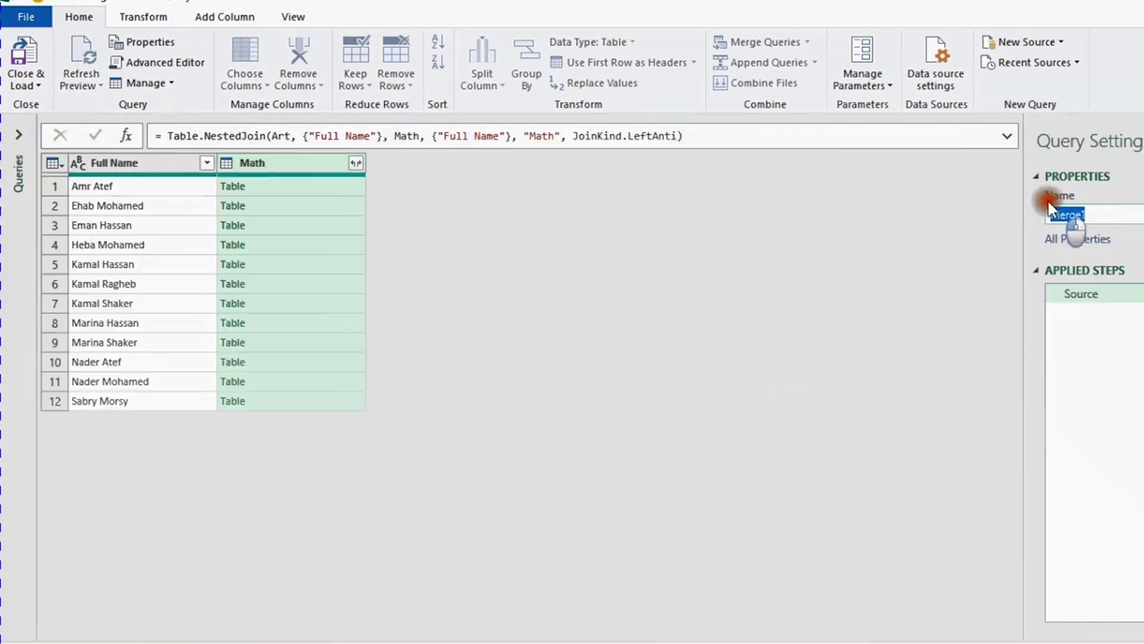
text(ArtOnlu)
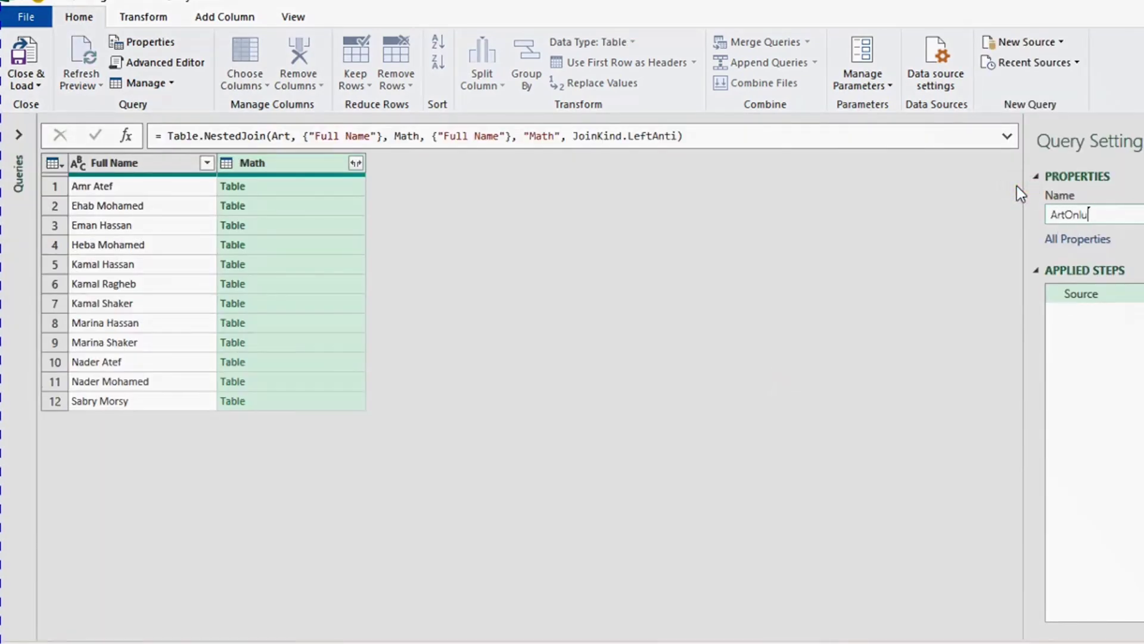
key(BackSpace)
text(y)
Step: Preview the nested Math tables in the first five rows and remove the Math column from ArtOnly
click(170, 191)
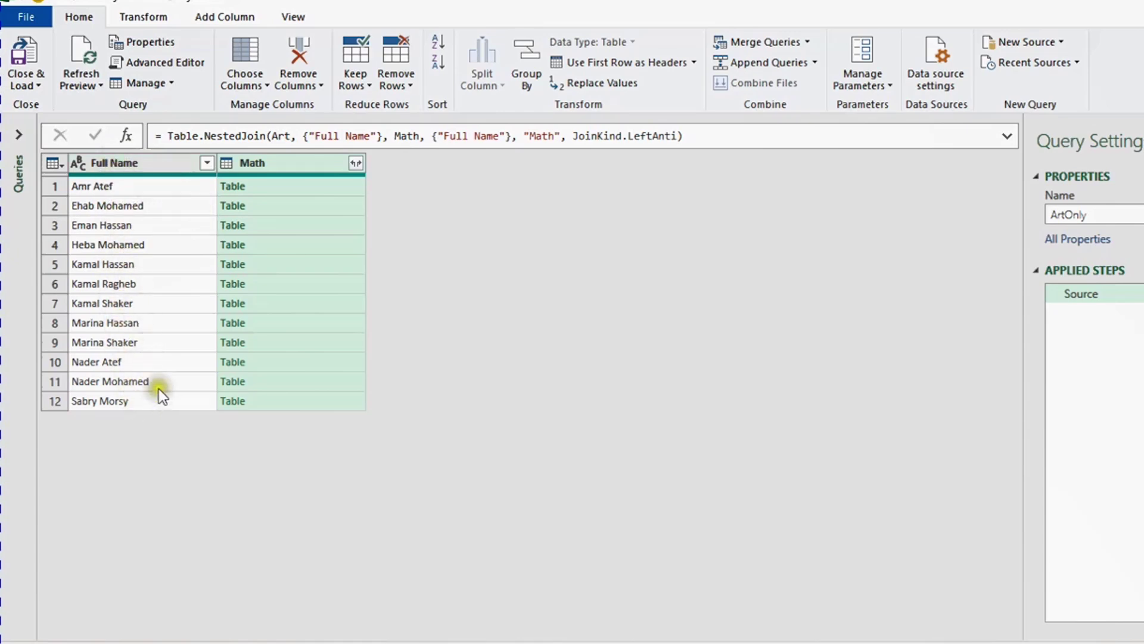
click(309, 190)
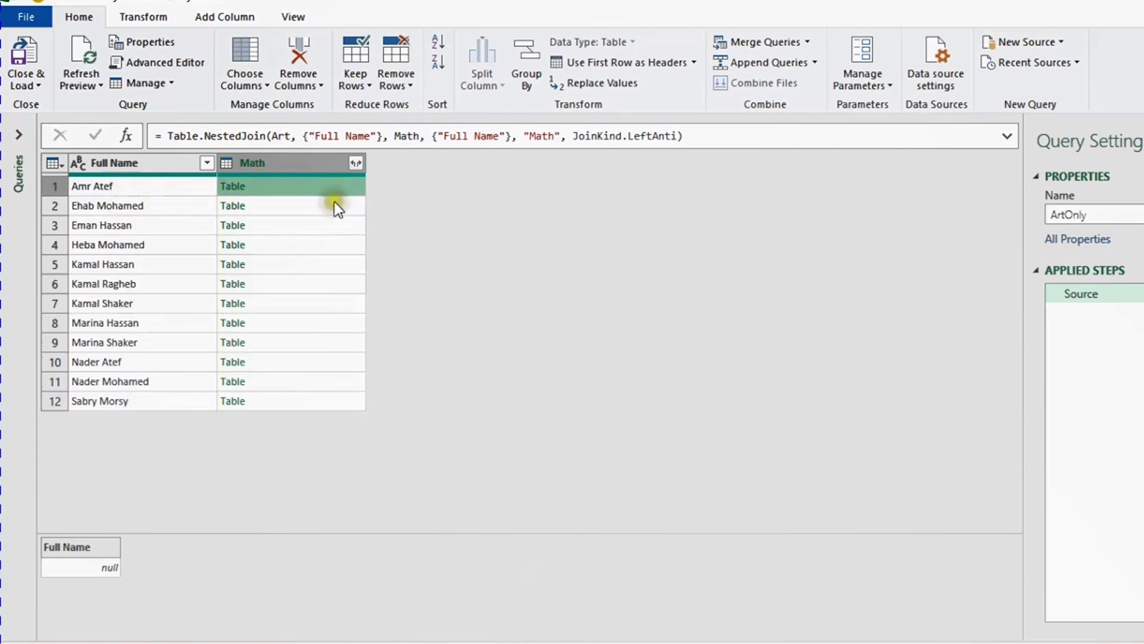
click(327, 206)
click(332, 225)
click(333, 245)
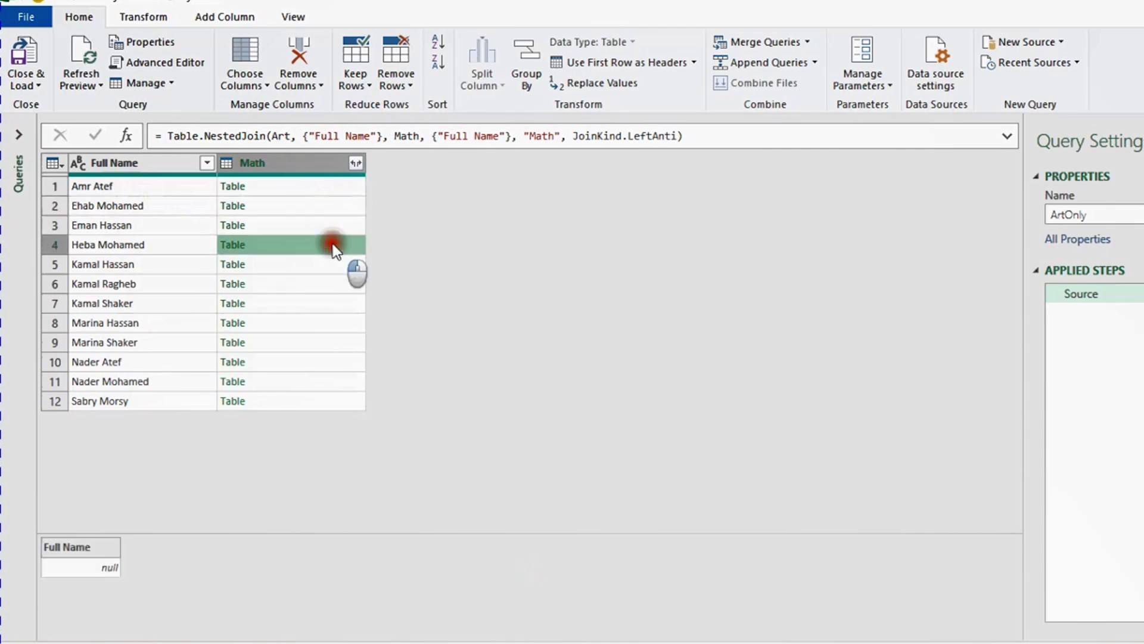
click(332, 265)
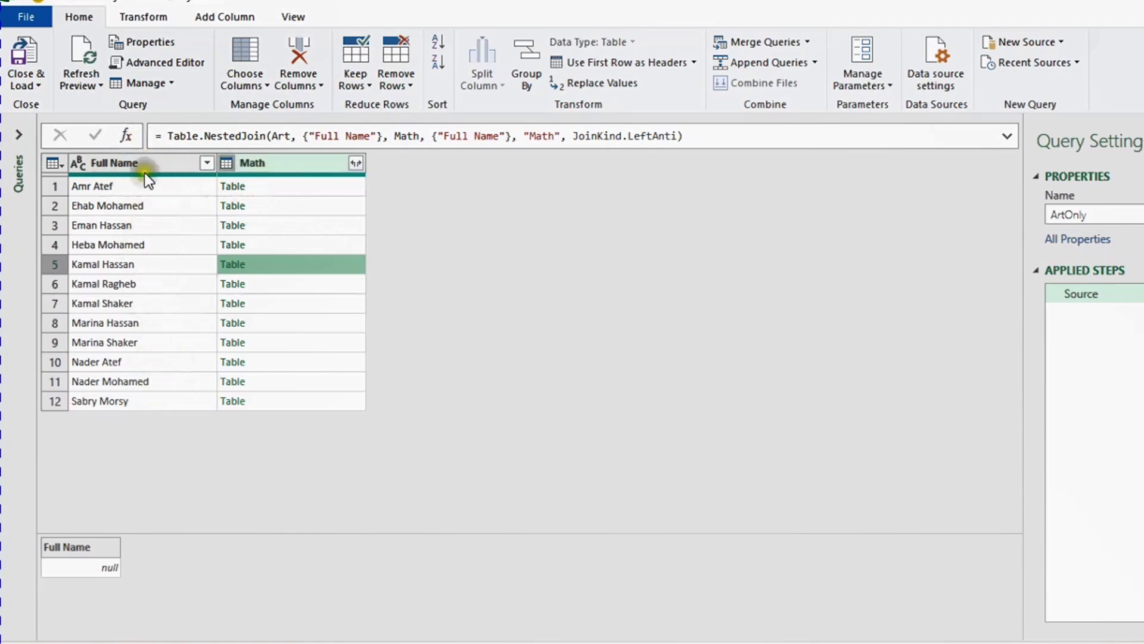
click(290, 161)
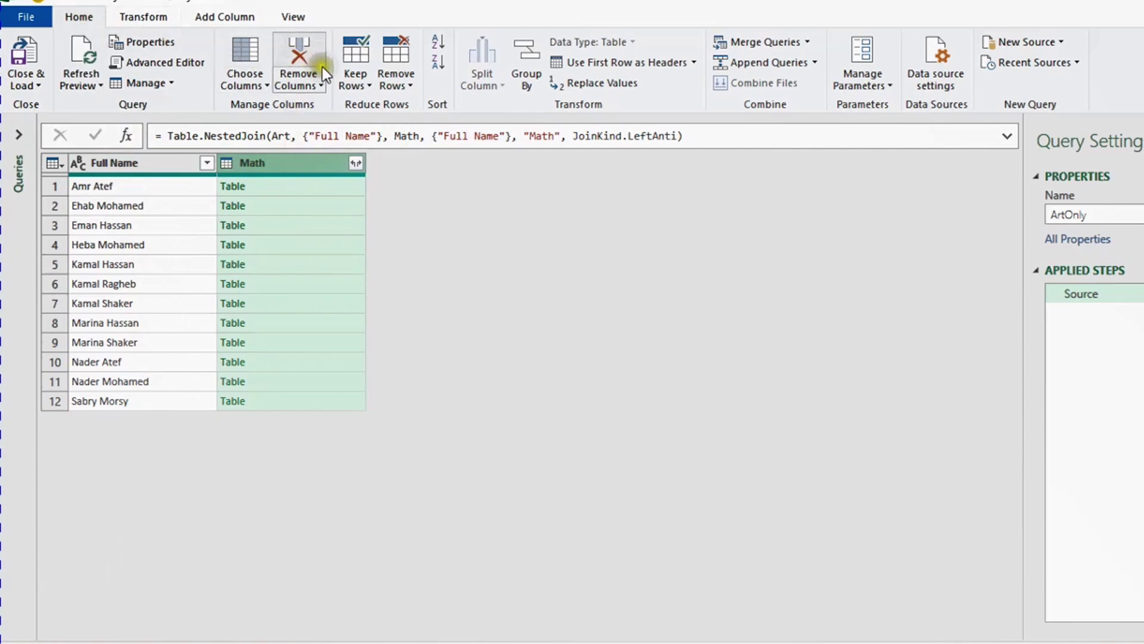
click(299, 59)
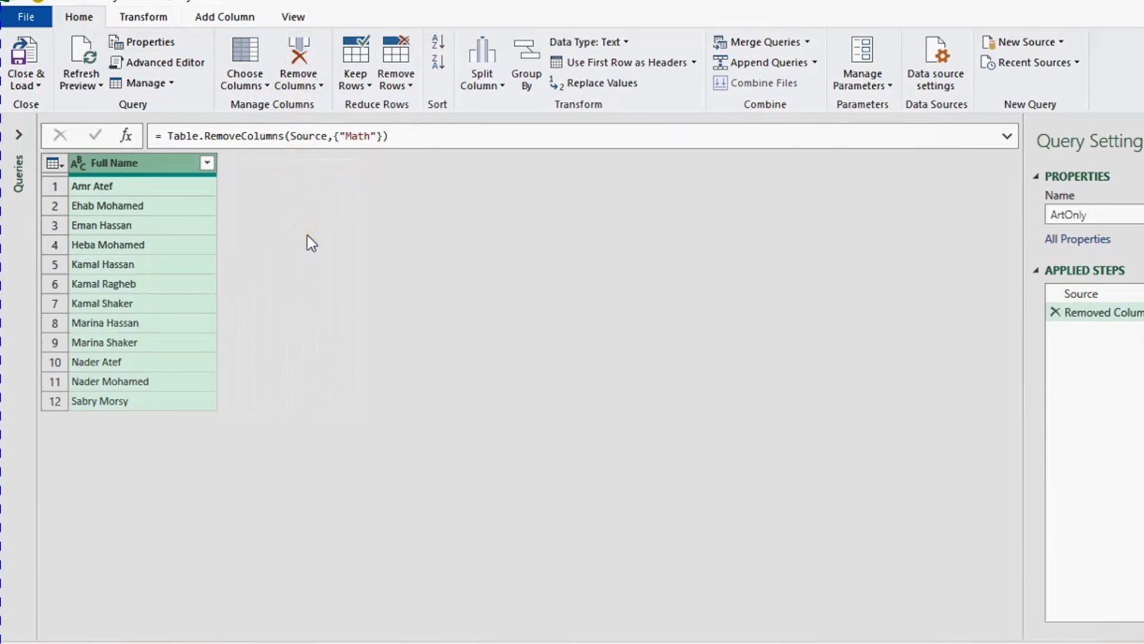
Step: Close the query editor and load ArtOnly as a table to cell G4 of the existing Students worksheet
click(32, 85)
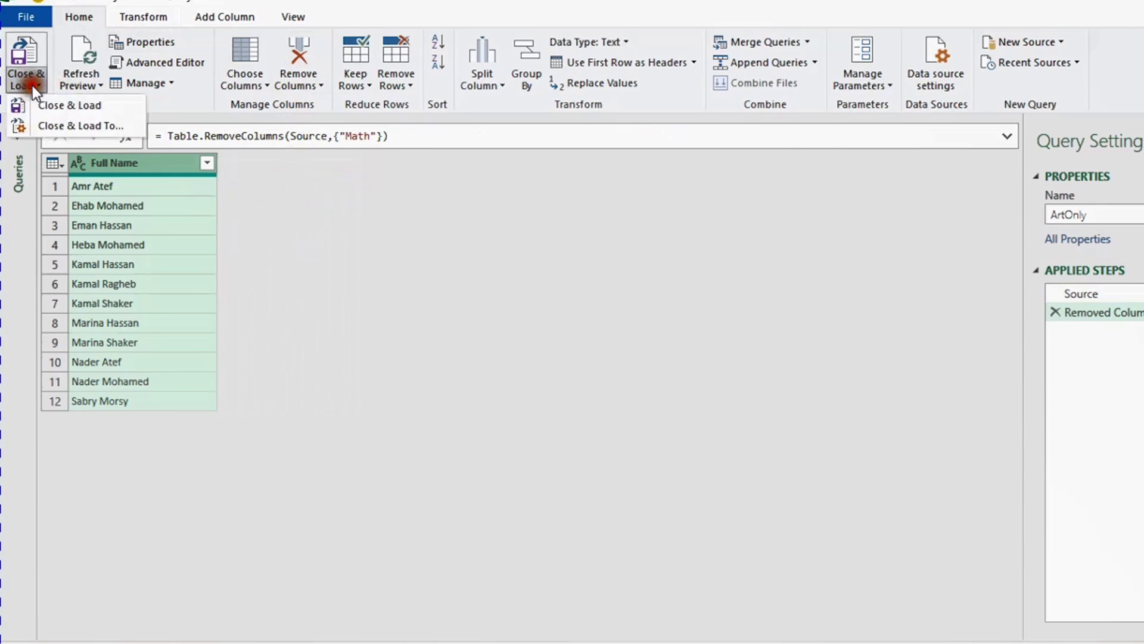
click(61, 130)
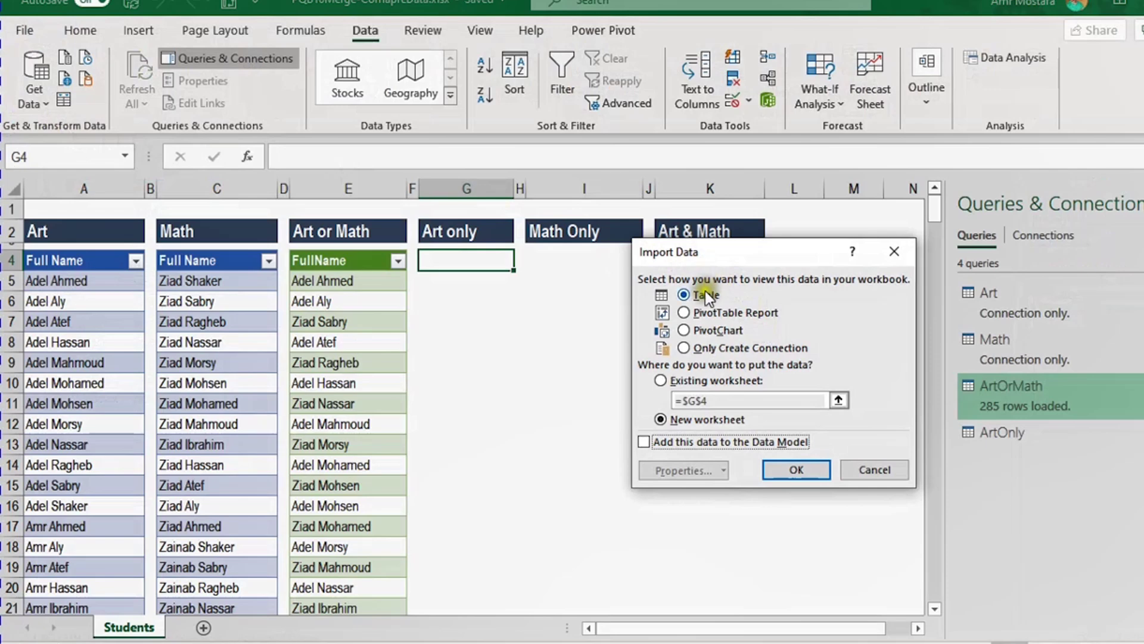
click(681, 385)
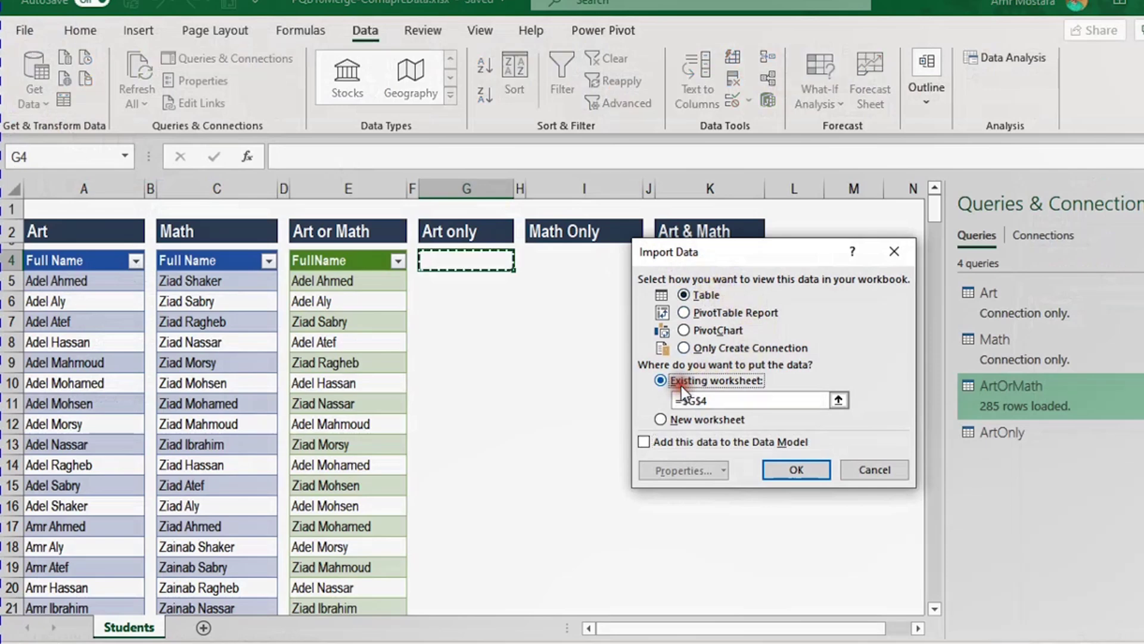
click(804, 472)
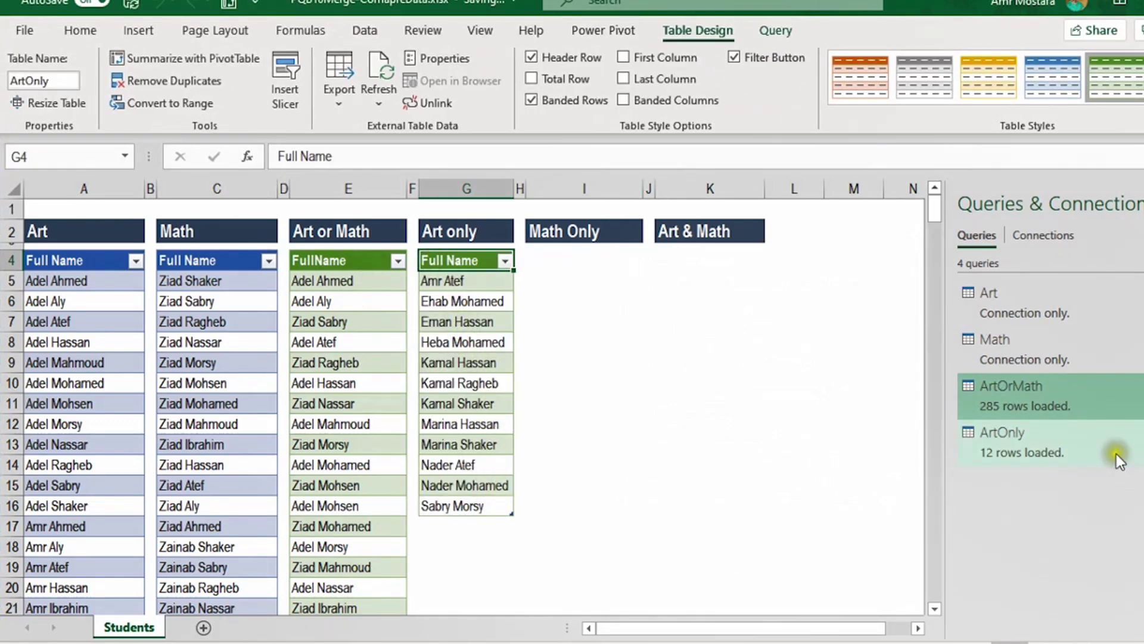
mouse_move(978, 452)
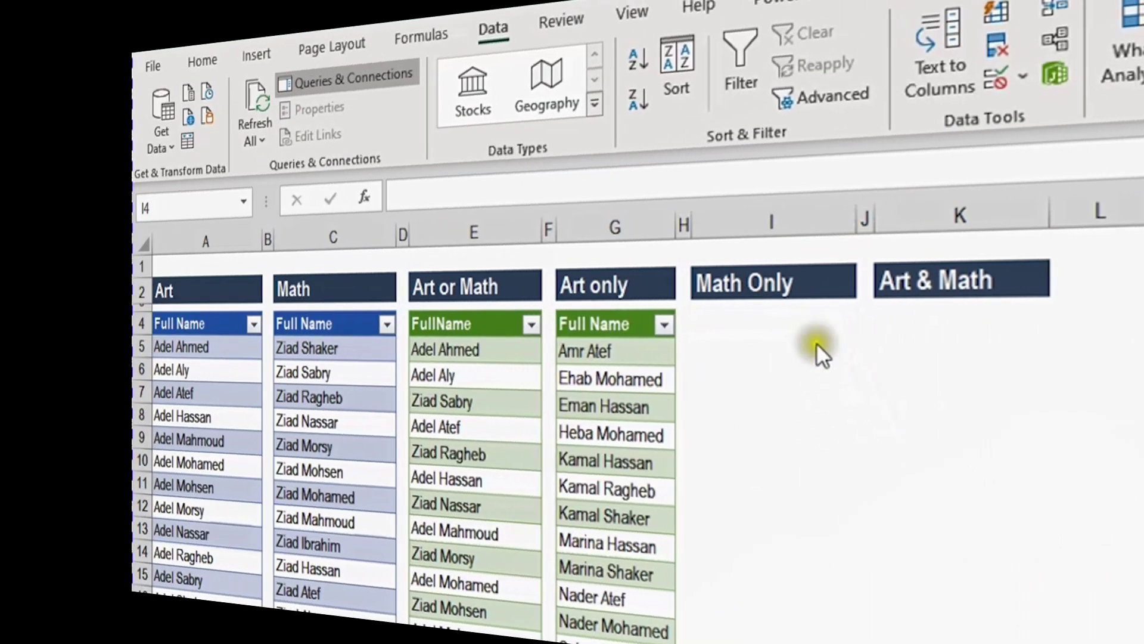
Step: From cell I4 under Math Only, start a query merge of Art with Math, matched on the Full Name columns
click(765, 316)
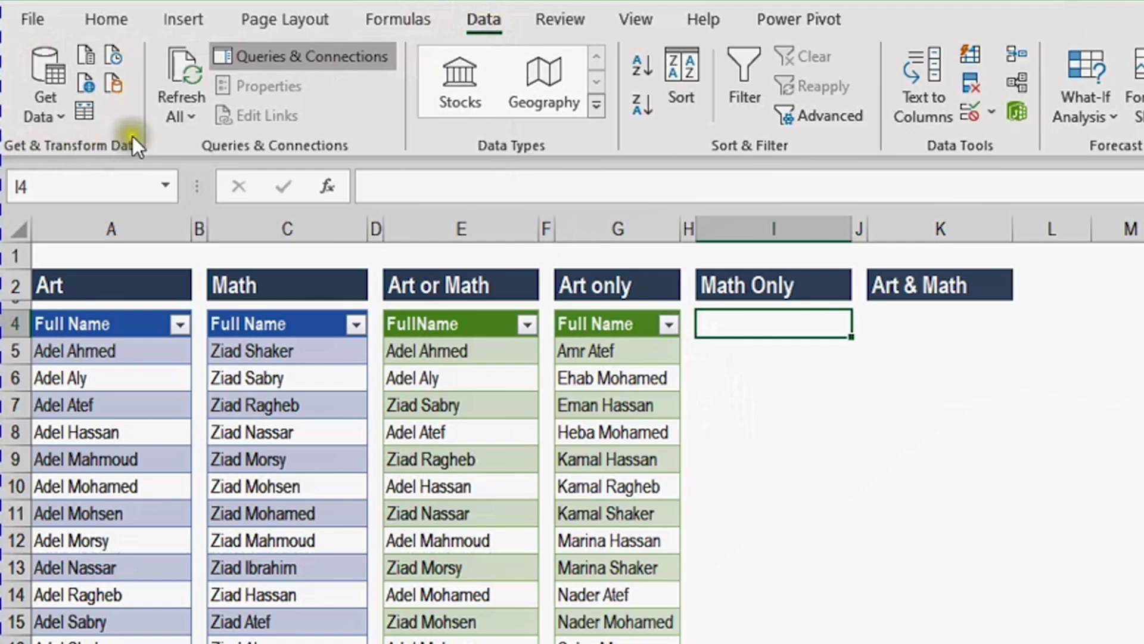
click(42, 113)
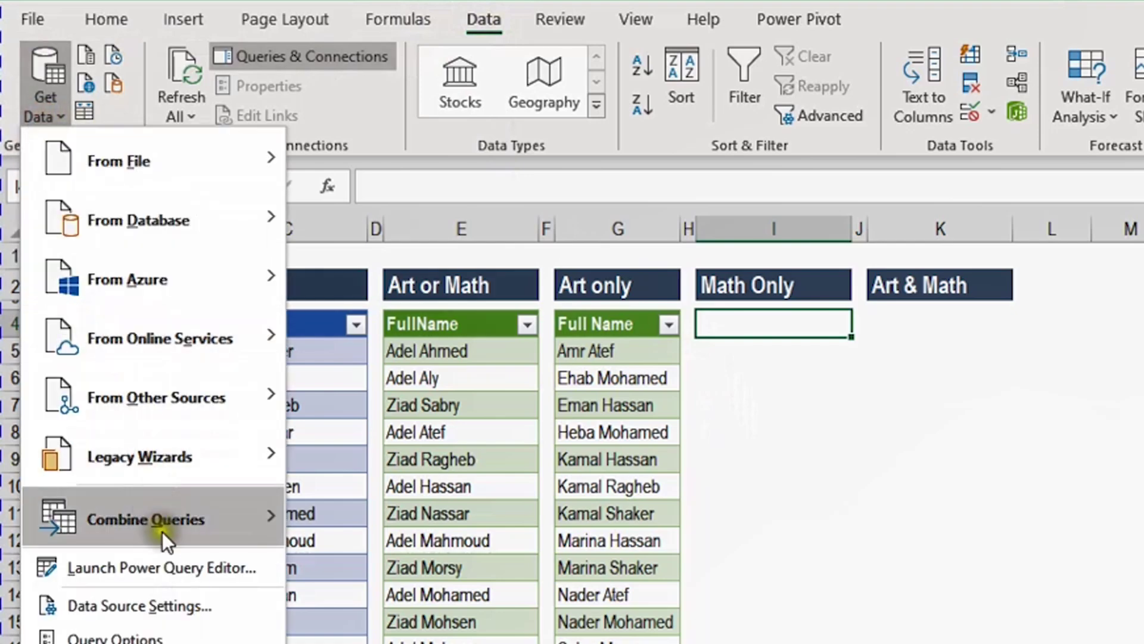
mouse_move(162, 532)
click(349, 531)
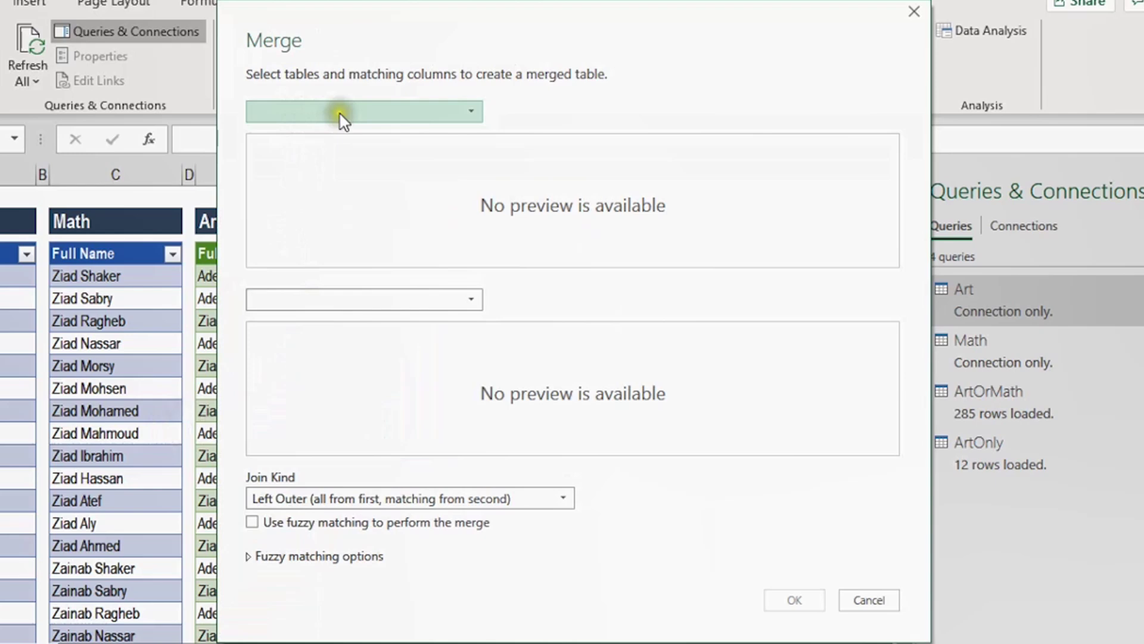
click(483, 140)
click(327, 132)
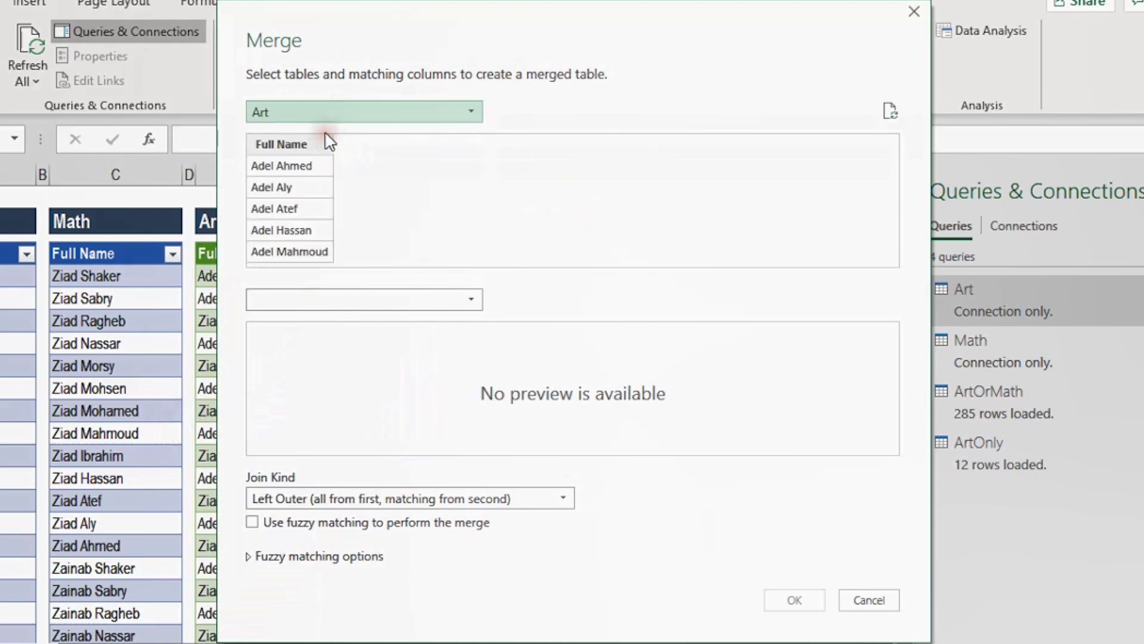
click(409, 300)
click(385, 382)
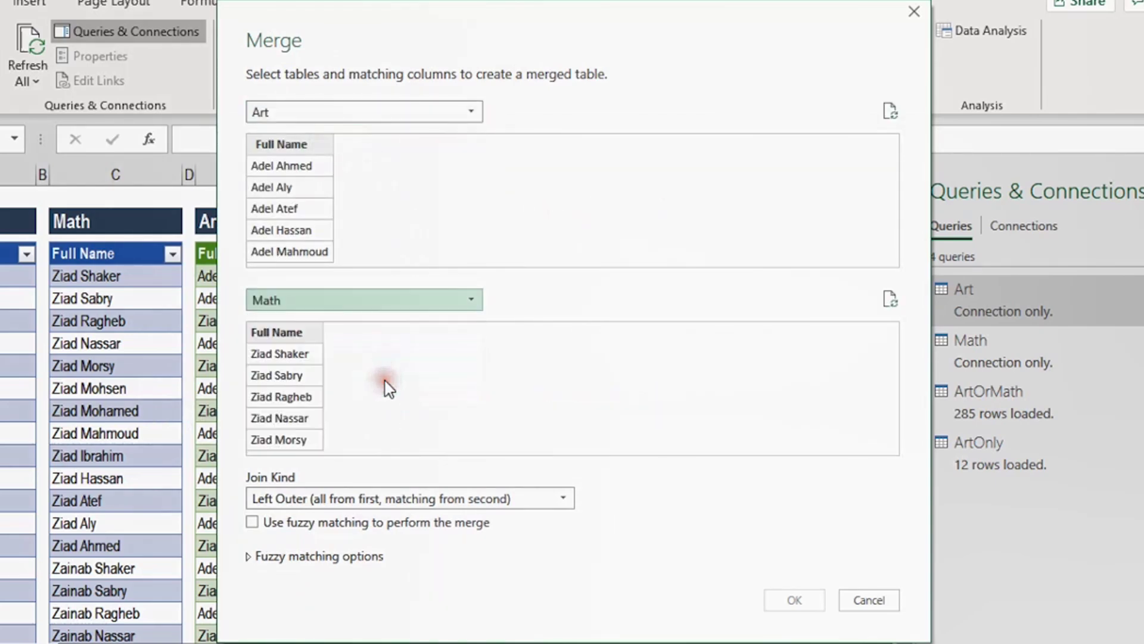
click(287, 145)
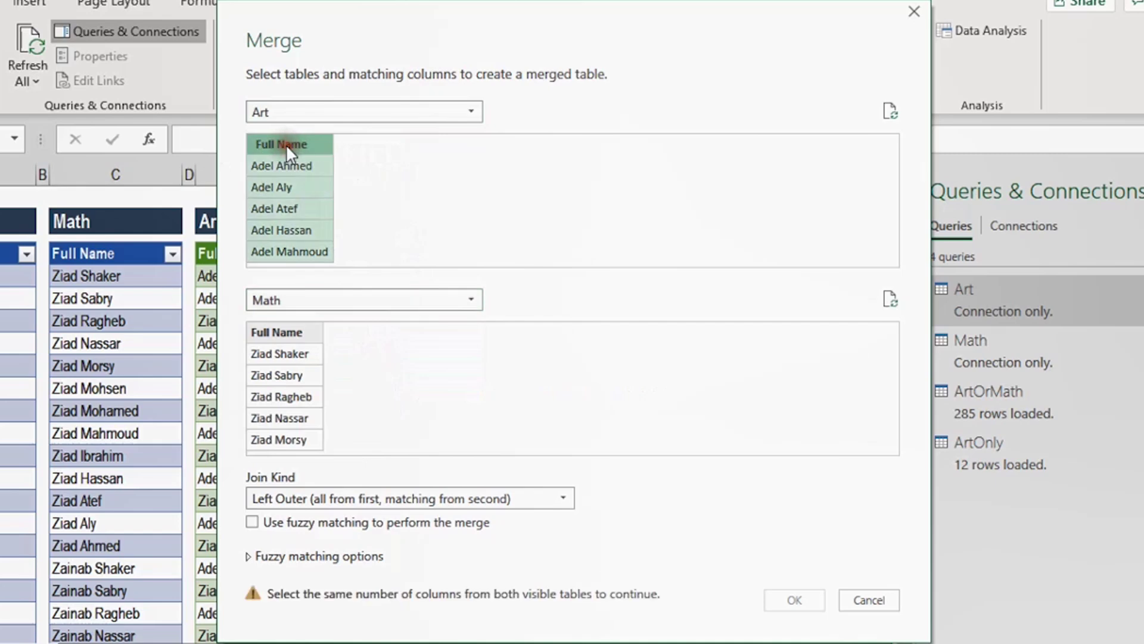
click(285, 329)
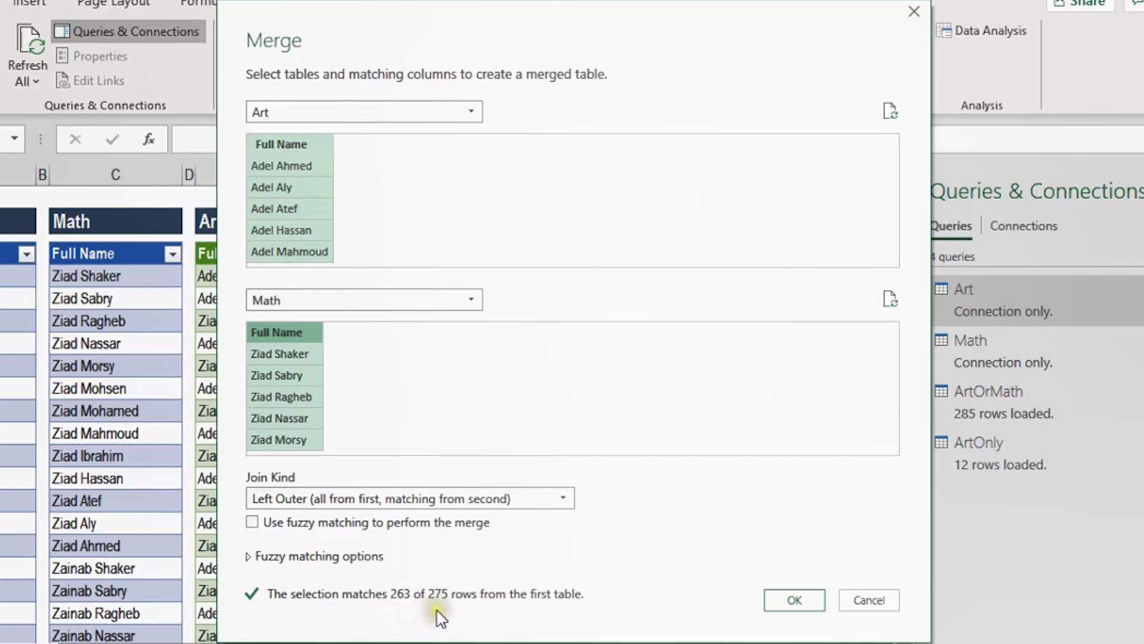
Step: Create the merge with the Right Anti (rows only in second) join kind and name the query MathOnly
click(288, 499)
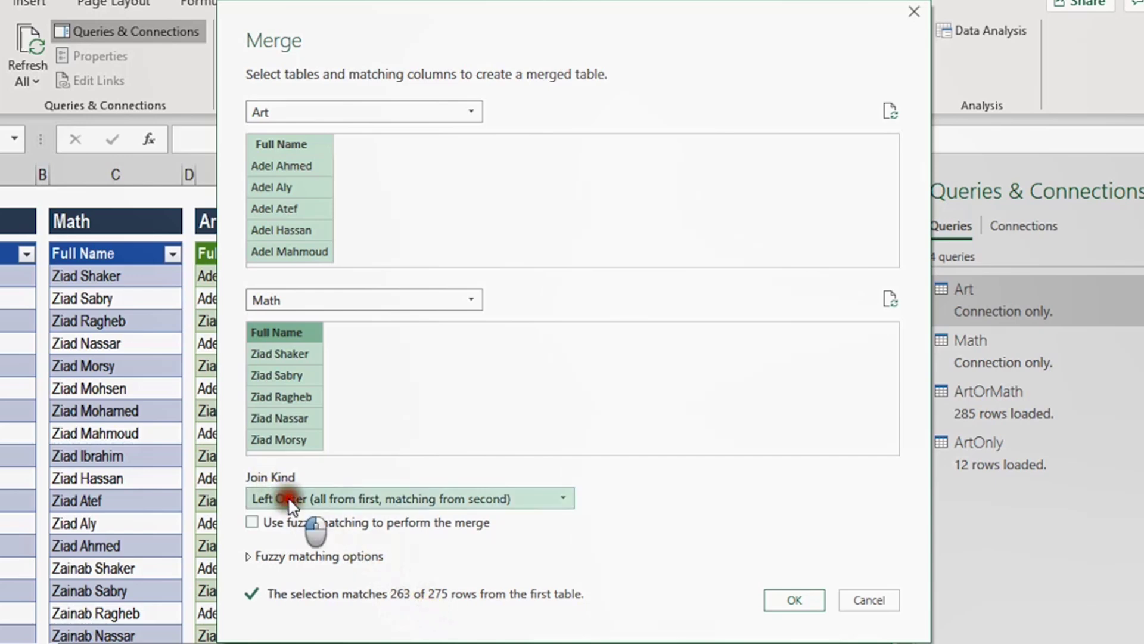
click(330, 627)
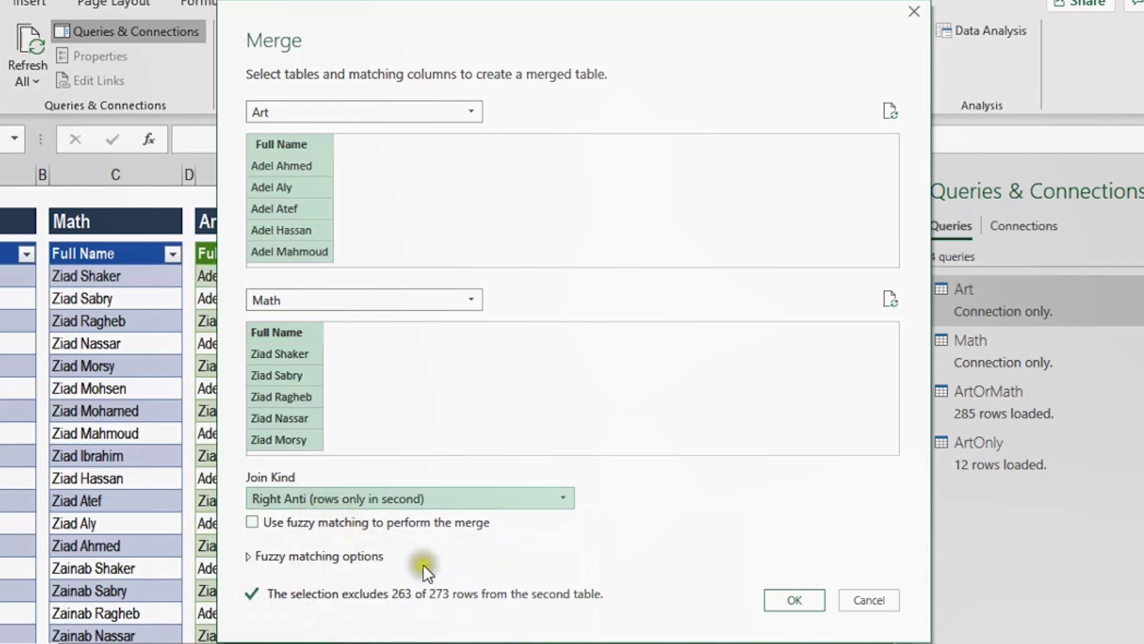
click(780, 600)
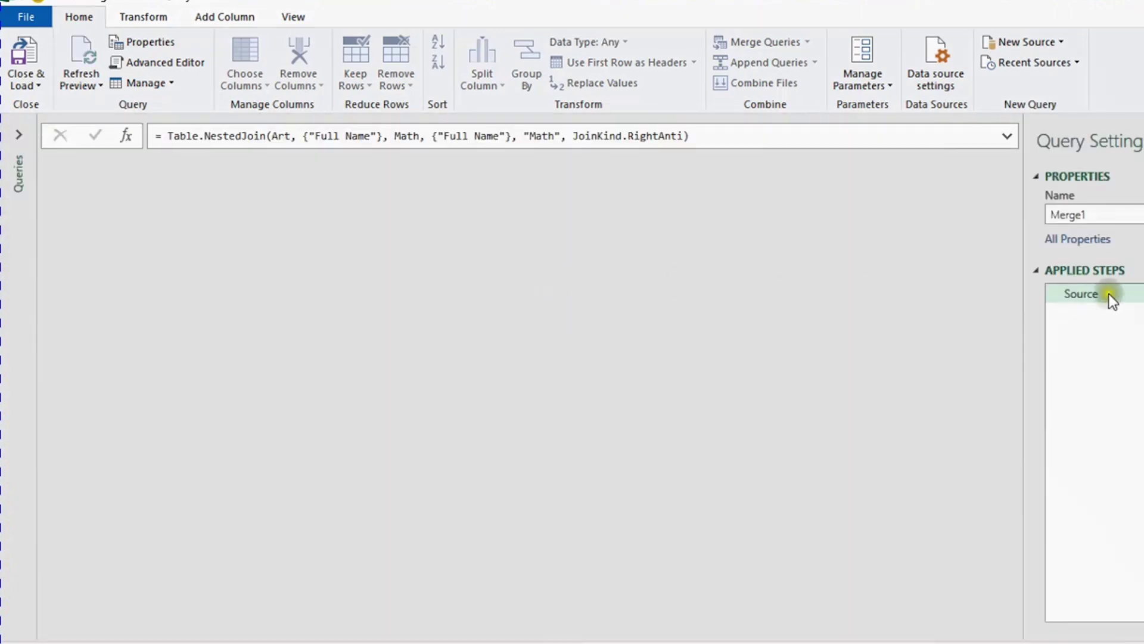
double_click(1098, 216)
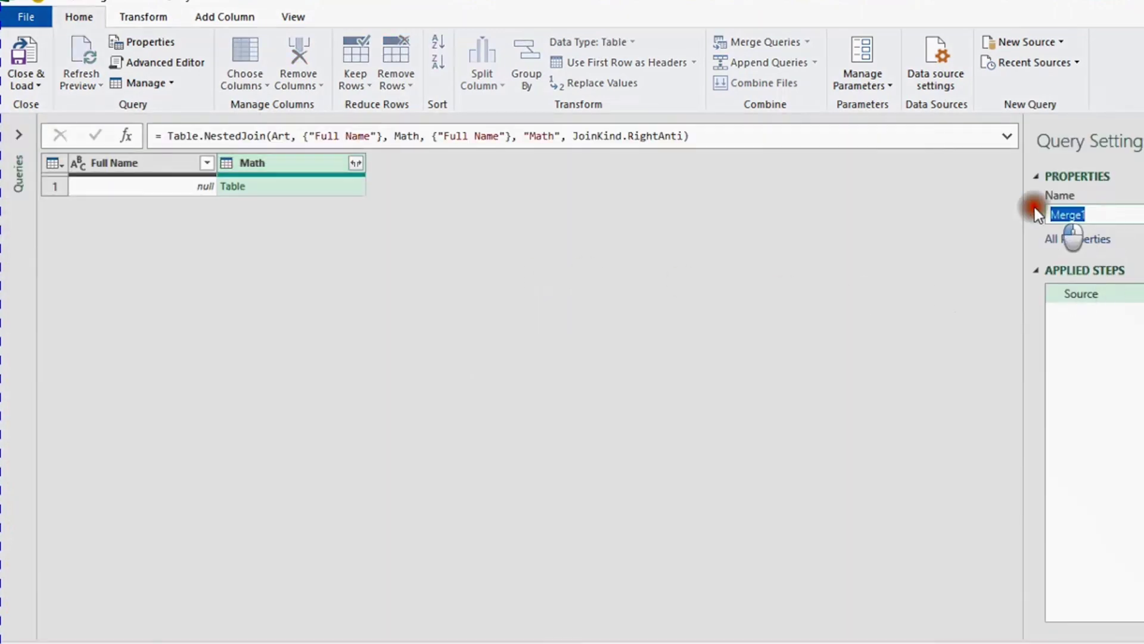
text(MathOnly)
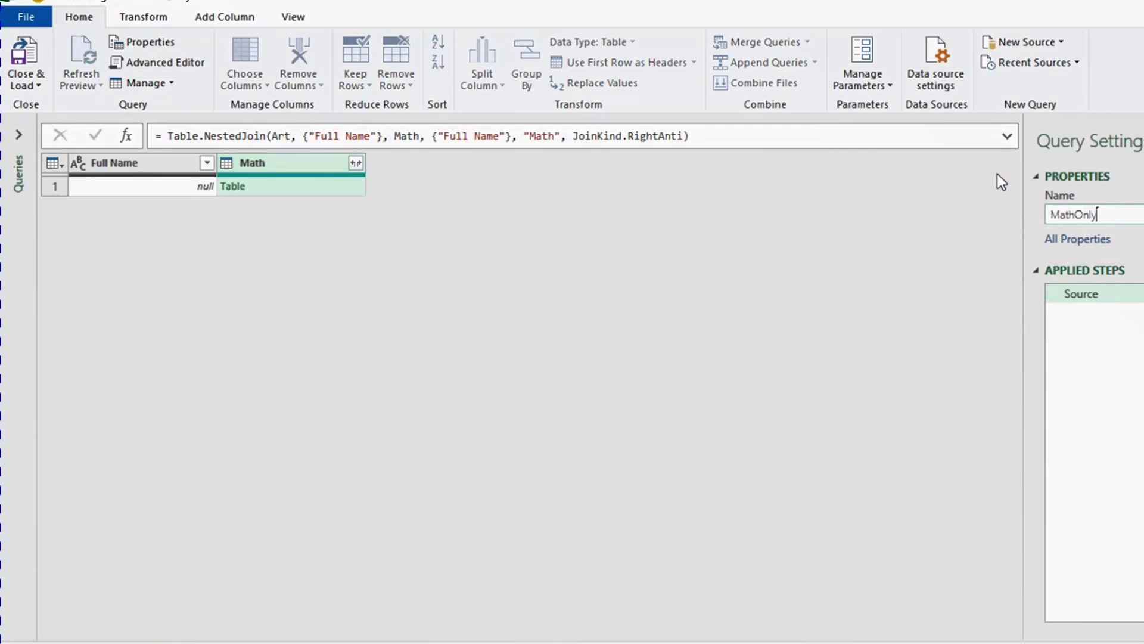
Step: Preview the Full Name cell and the nested Math table in the single row of the MathOnly query
key(Return)
click(278, 274)
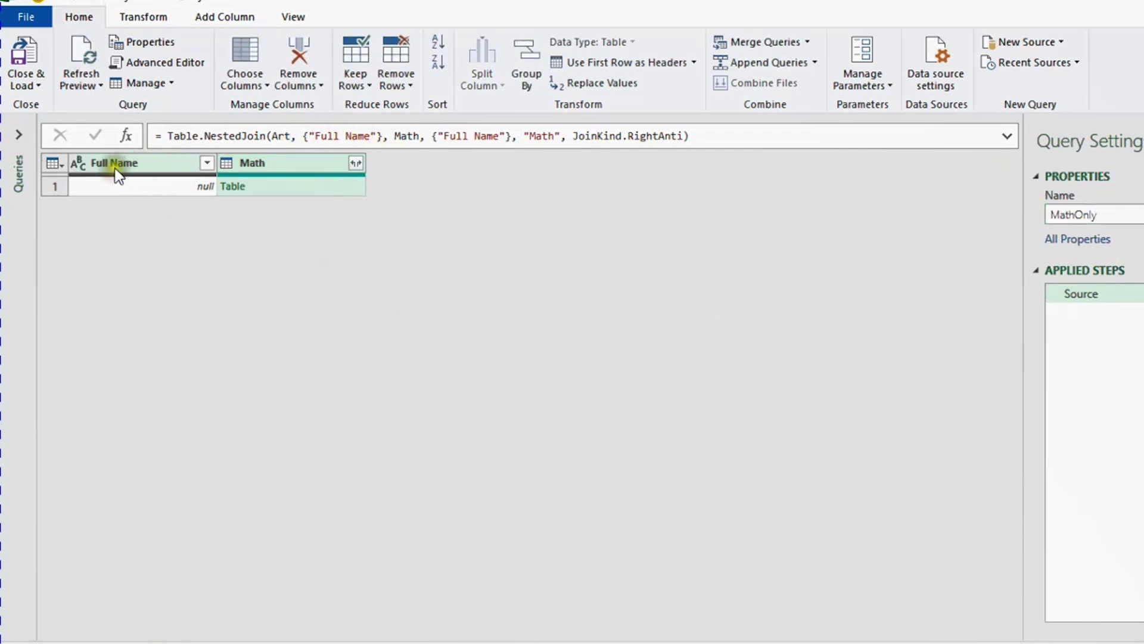
click(144, 186)
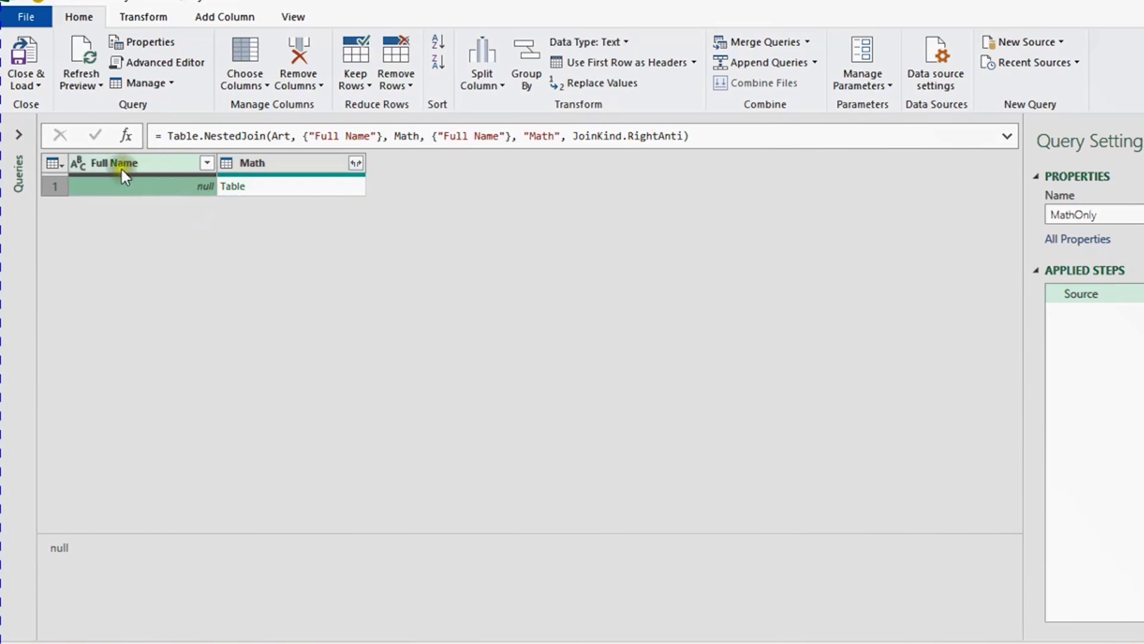
click(330, 186)
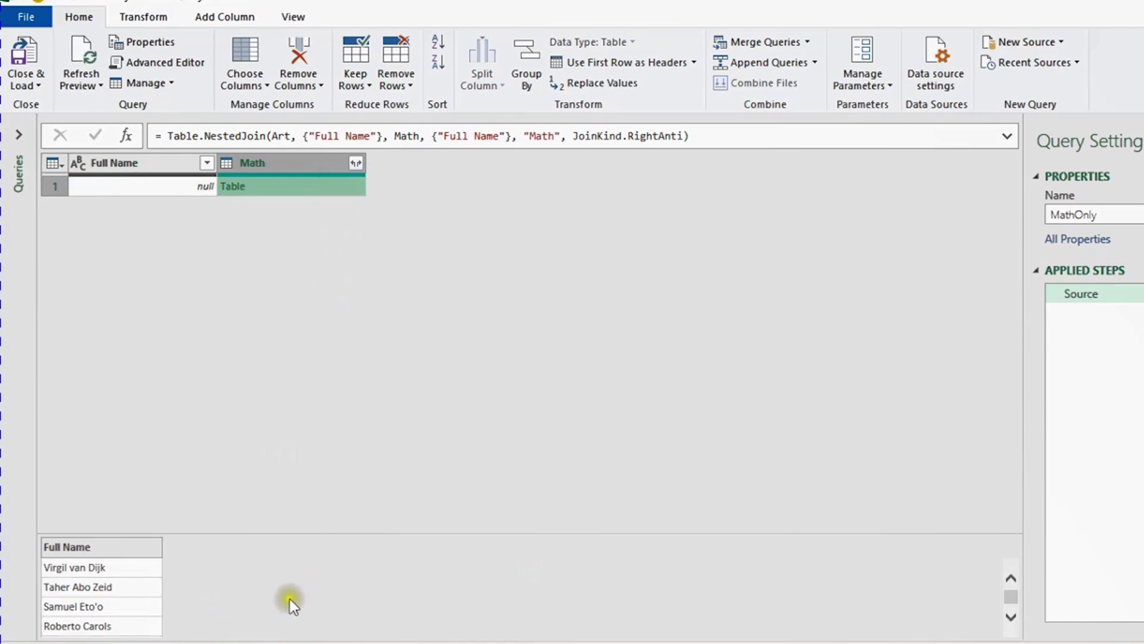
scroll(247, 590, down, 2)
scroll(242, 595, up, 2)
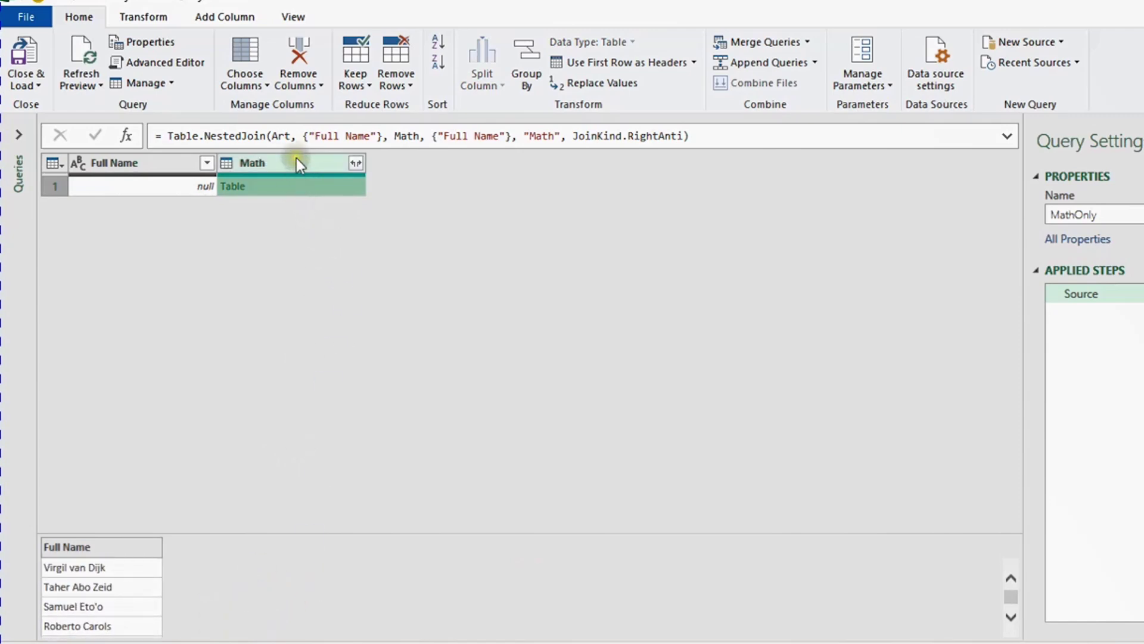
Step: Remove the Full Name column from the MathOnly query, keeping only the Math column
click(181, 162)
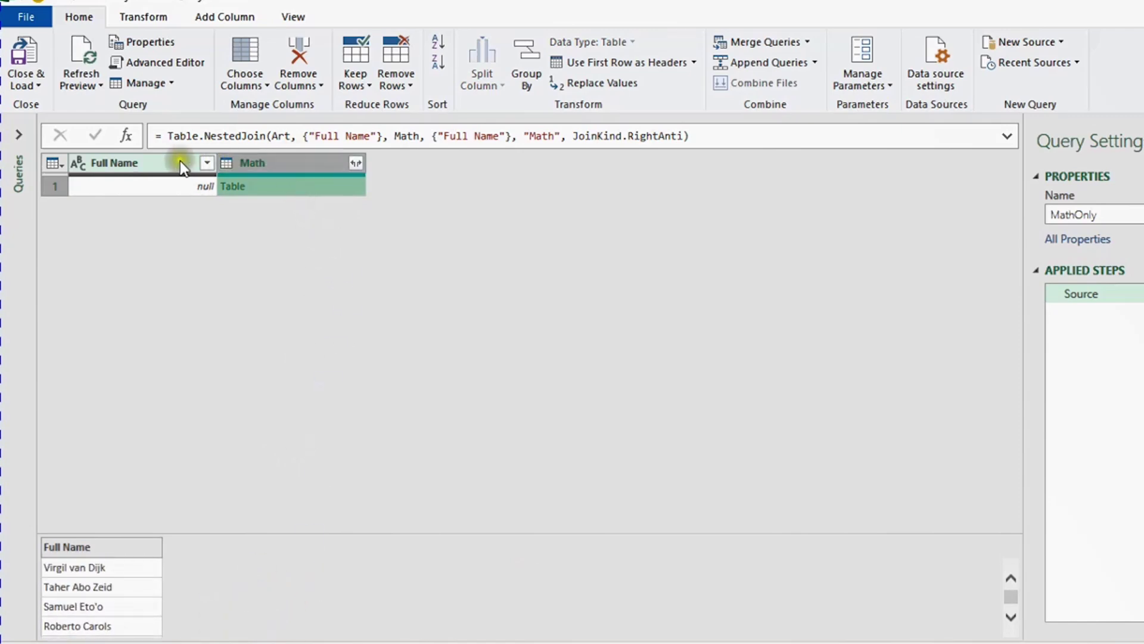
click(152, 165)
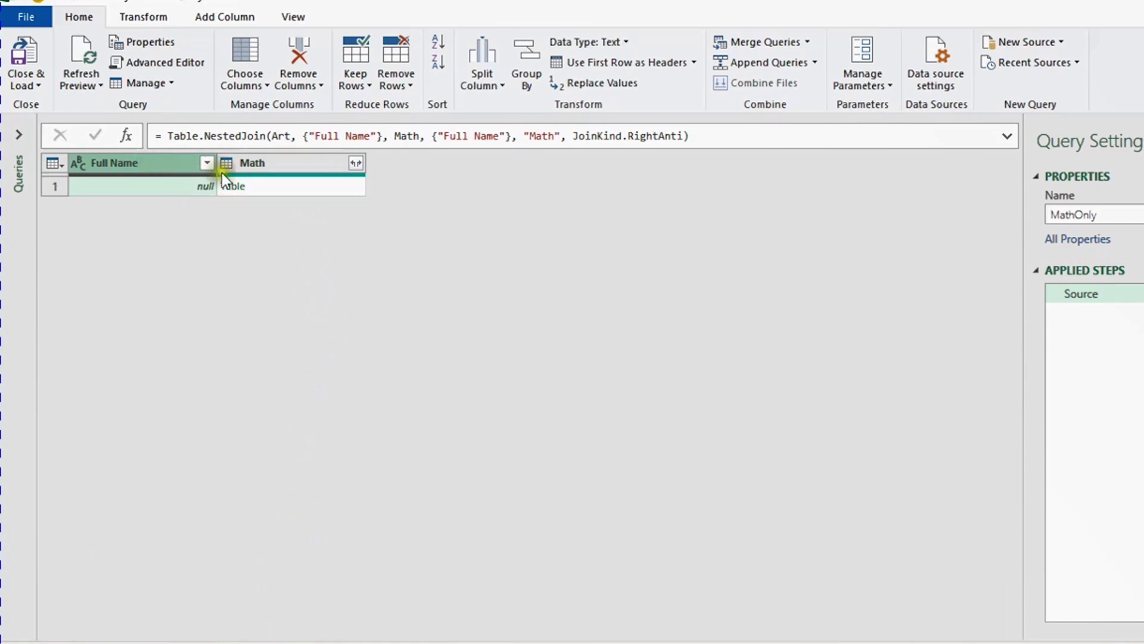
click(295, 63)
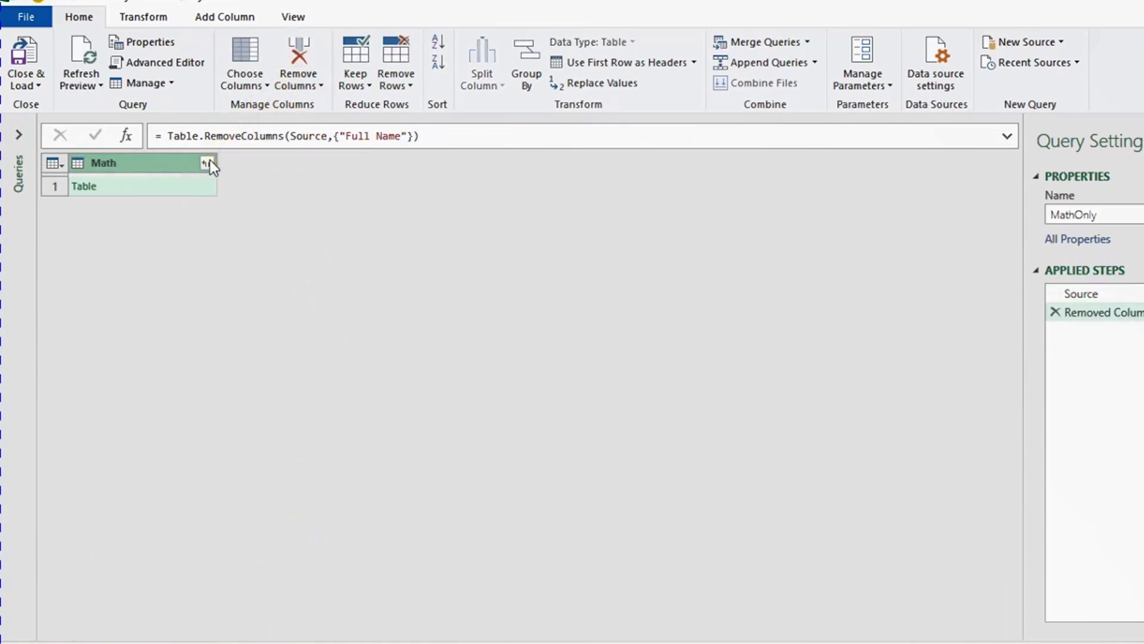
Step: Expand the Math column of MathOnly to its Full Name field without using the original column name as prefix
click(206, 163)
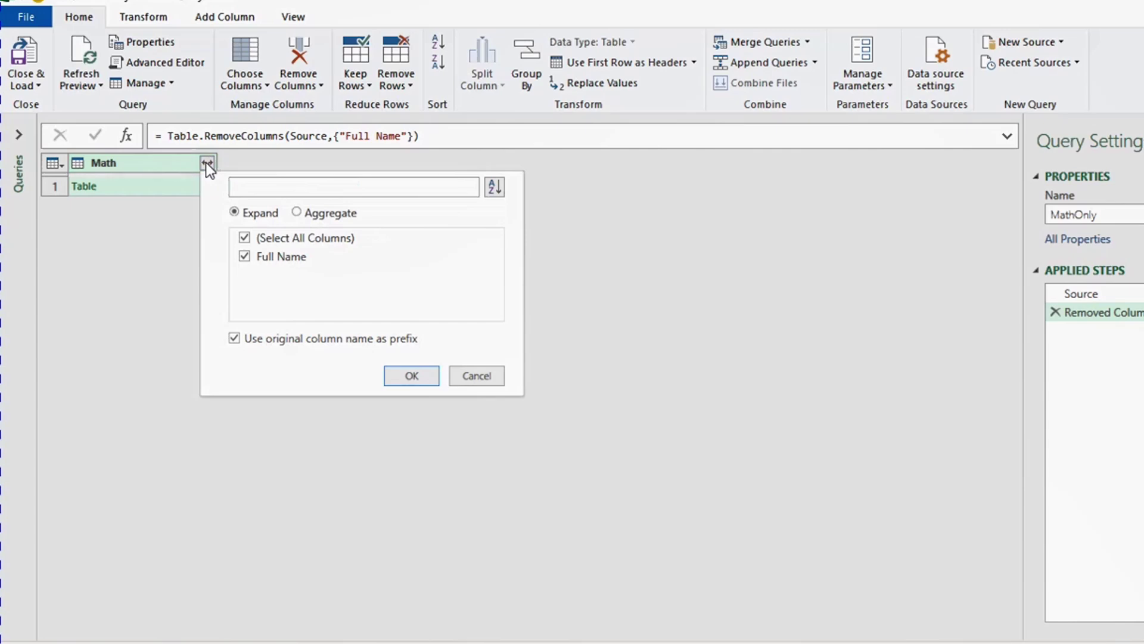
click(194, 159)
click(235, 339)
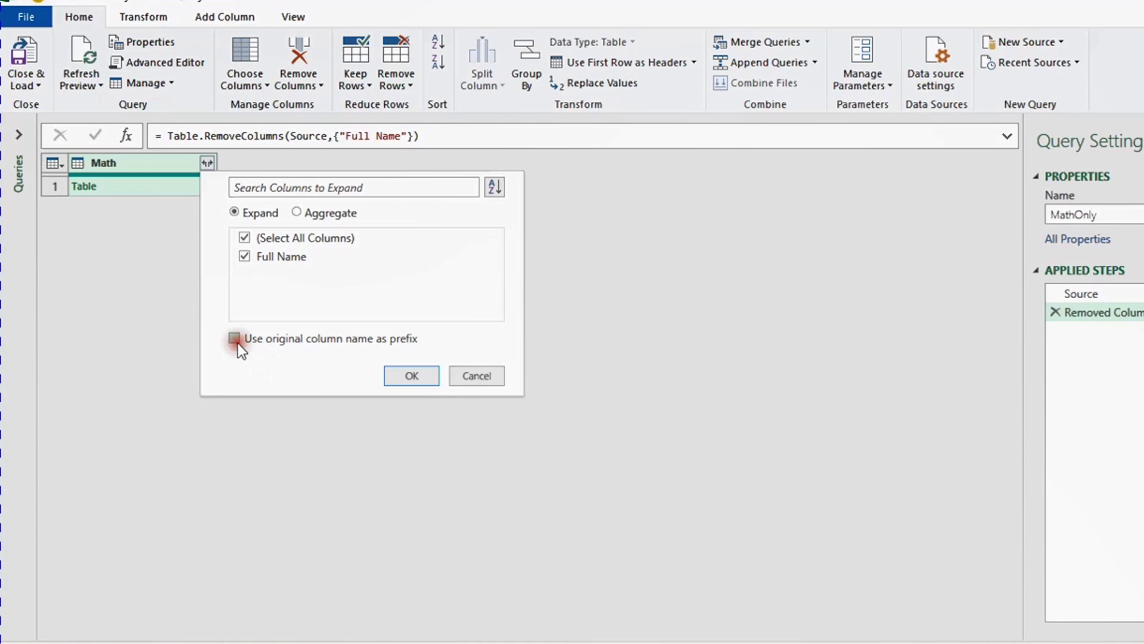
click(425, 374)
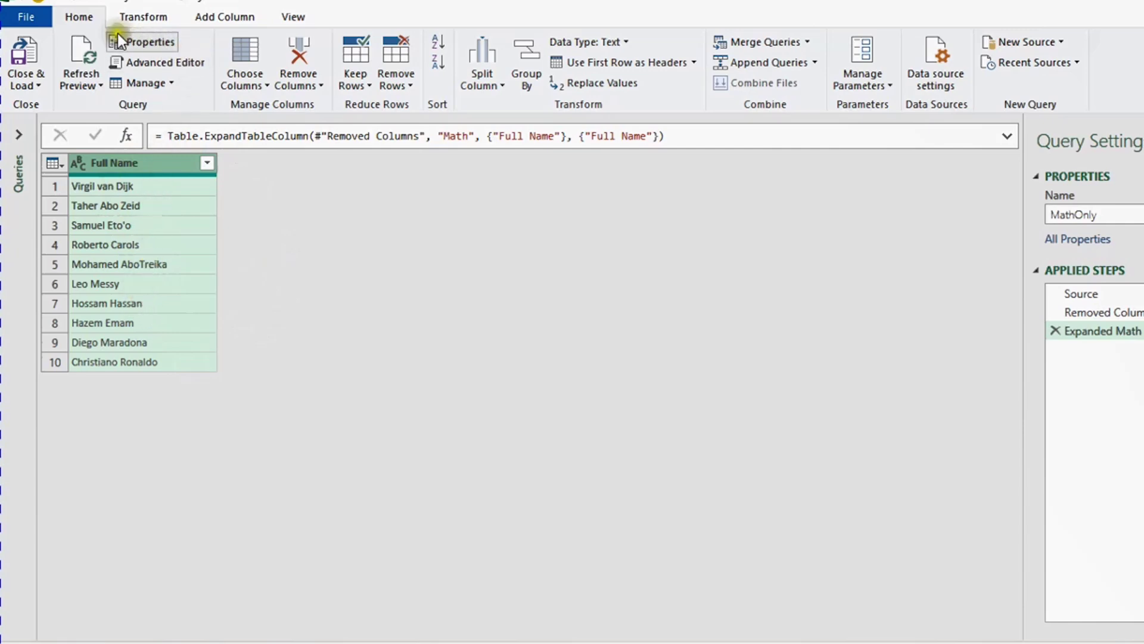
Step: Close the query editor and load MathOnly as a table to cell I4 of the existing Students worksheet
click(38, 85)
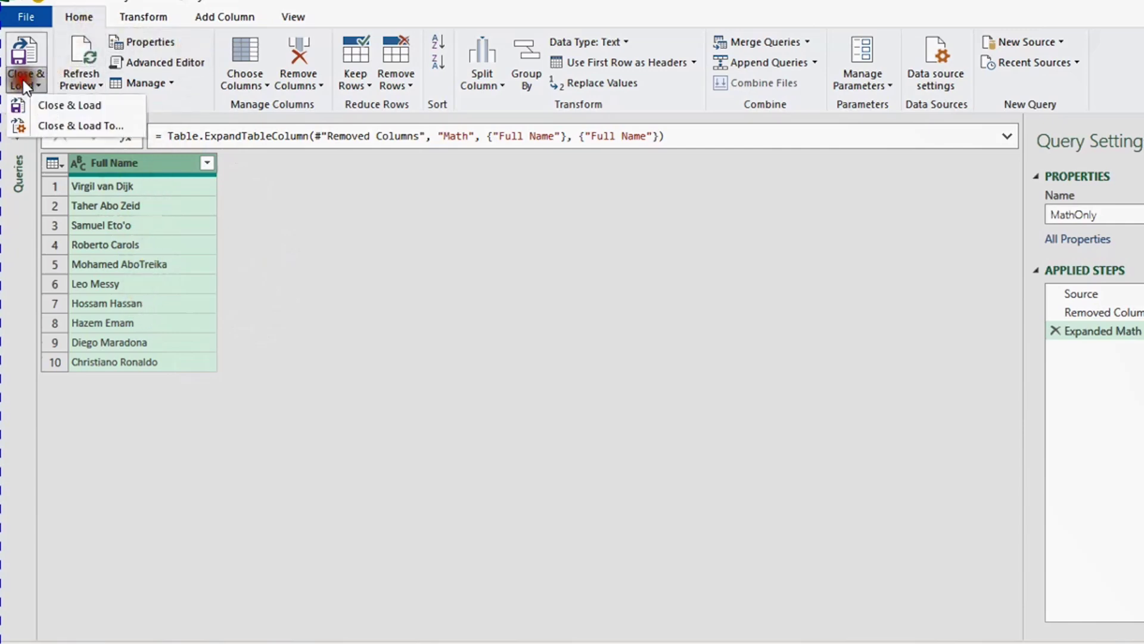
click(49, 130)
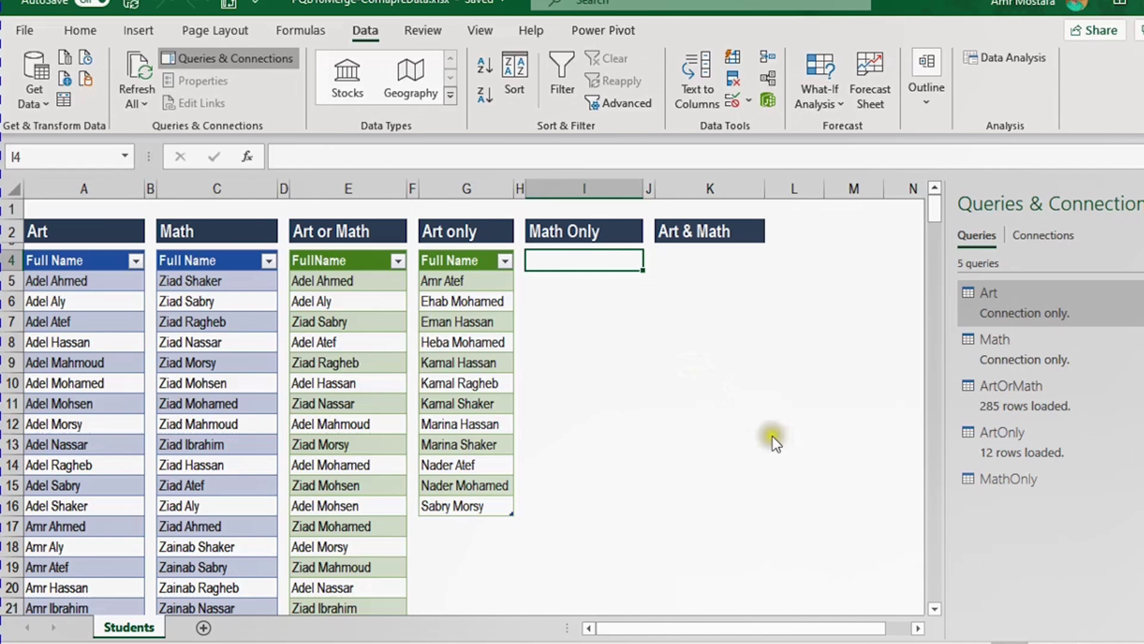
drag(723, 255, 780, 273)
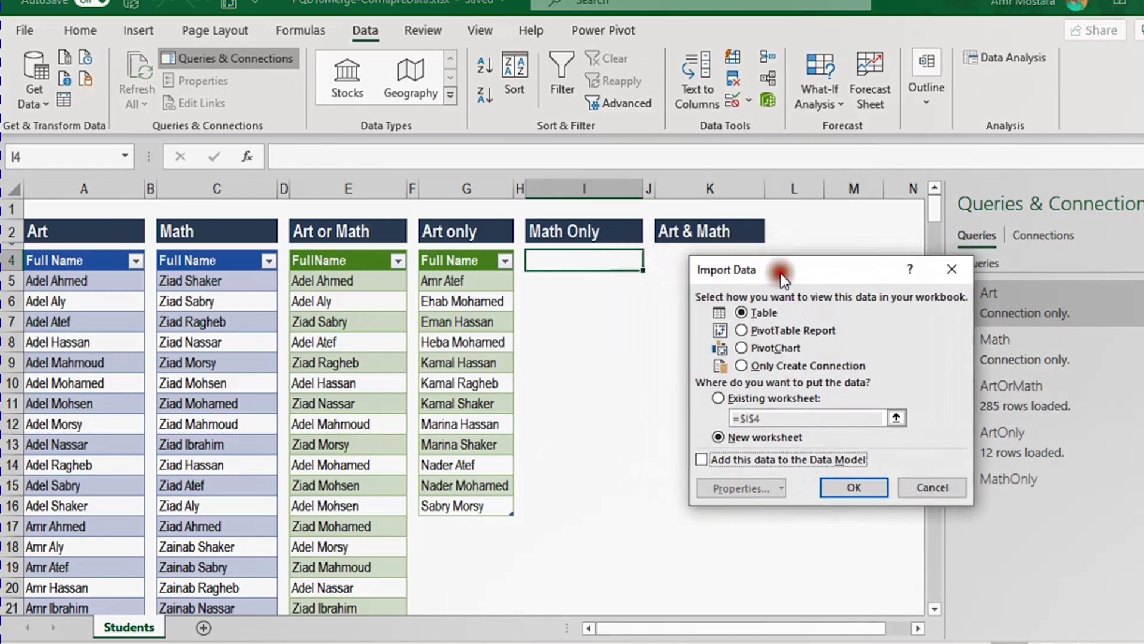
click(718, 398)
click(853, 487)
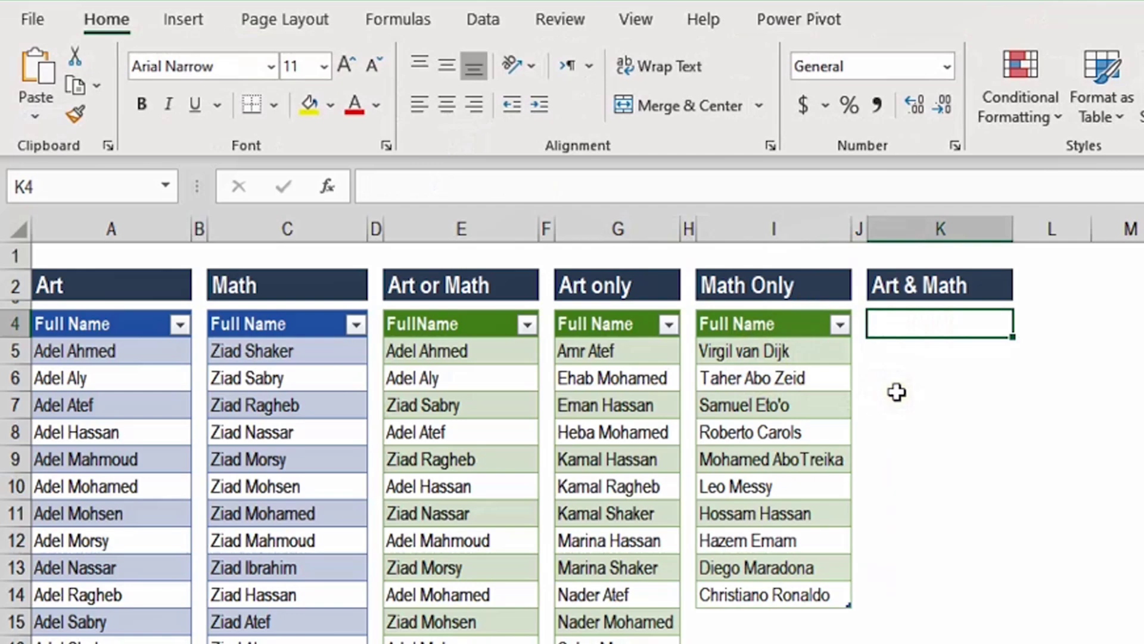
Step: From cell K4 under Art & Math, start a query merge of Art with Math, matched on the Full Name columns
click(493, 15)
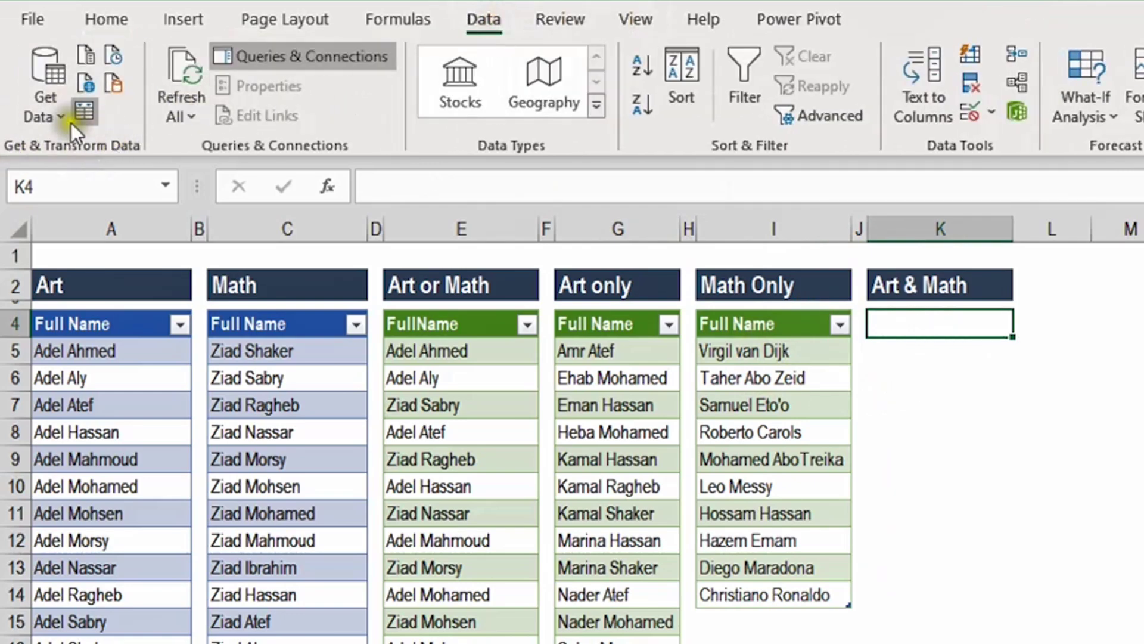
click(54, 110)
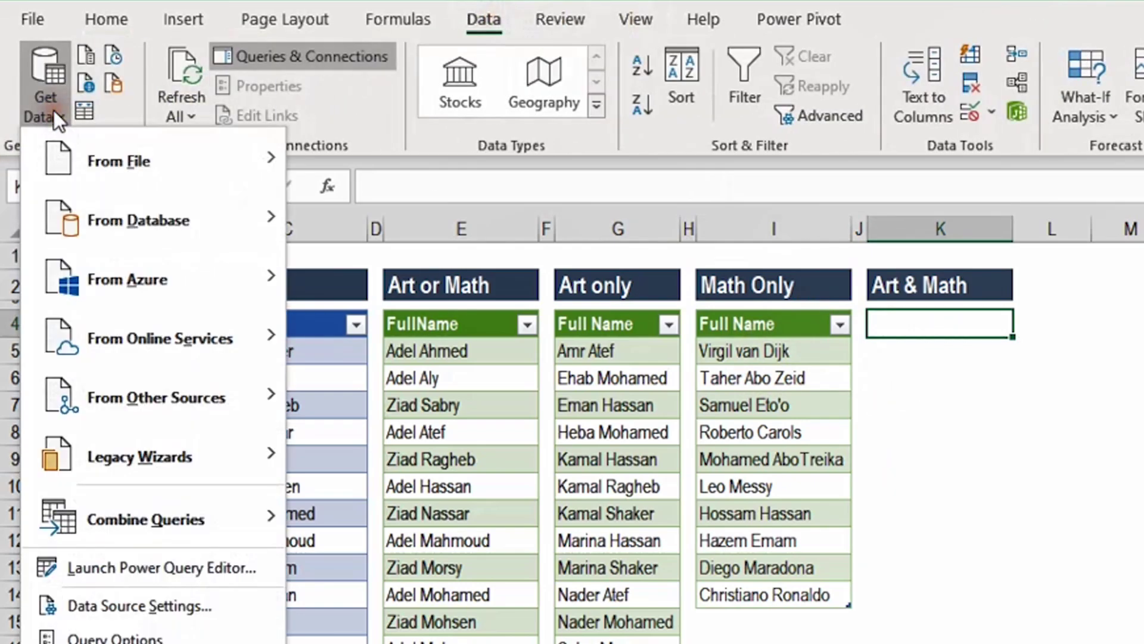
click(193, 513)
click(338, 523)
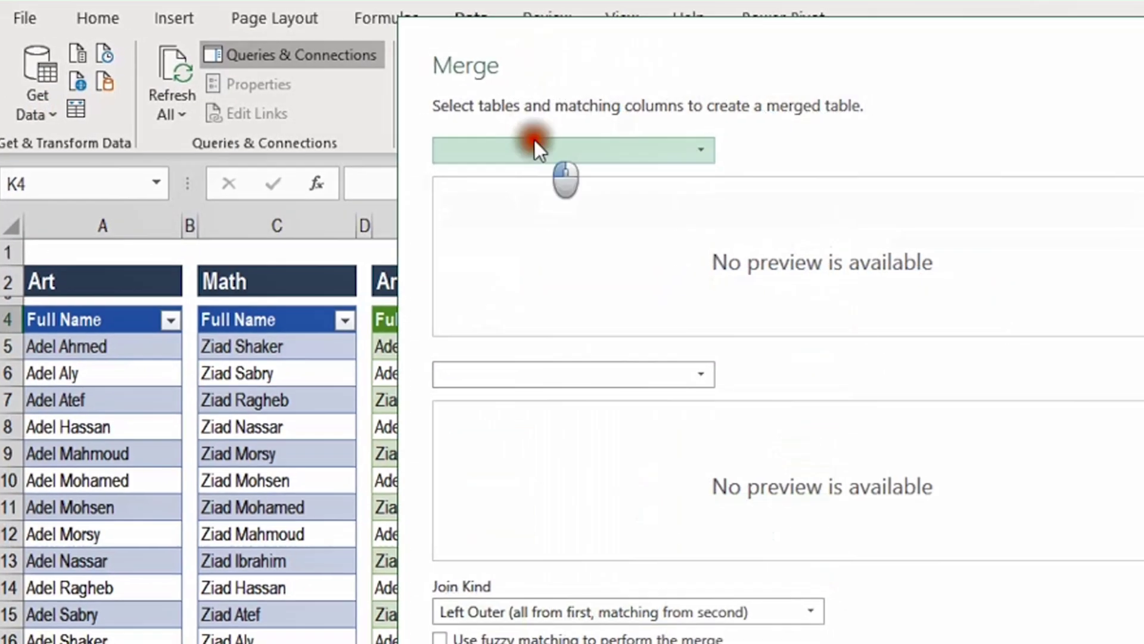
click(534, 143)
click(496, 166)
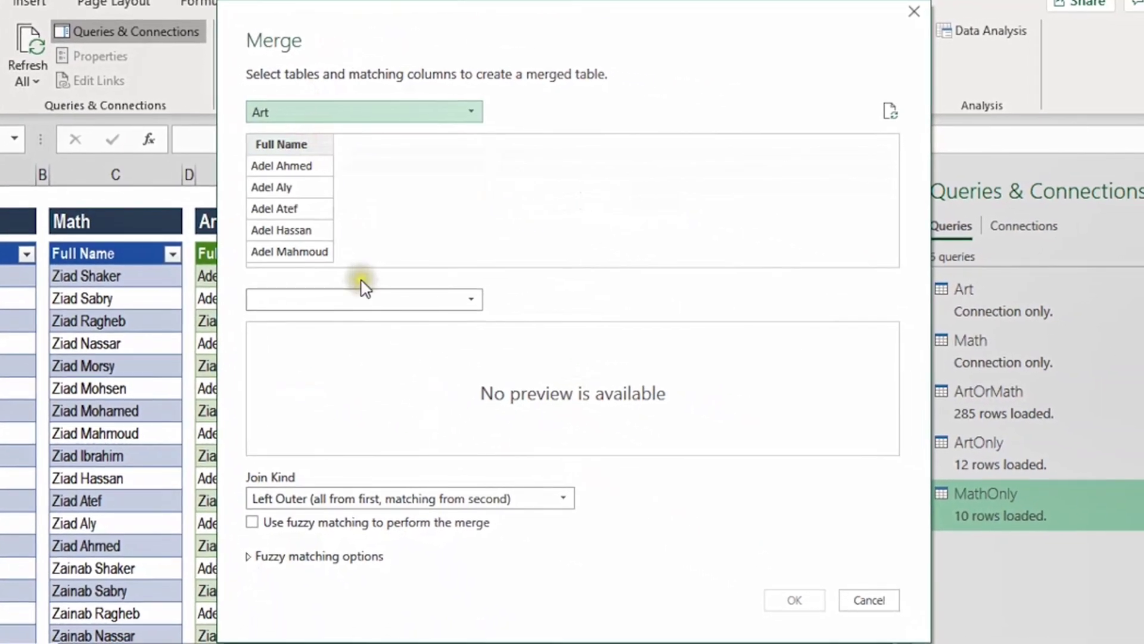
click(364, 299)
click(349, 385)
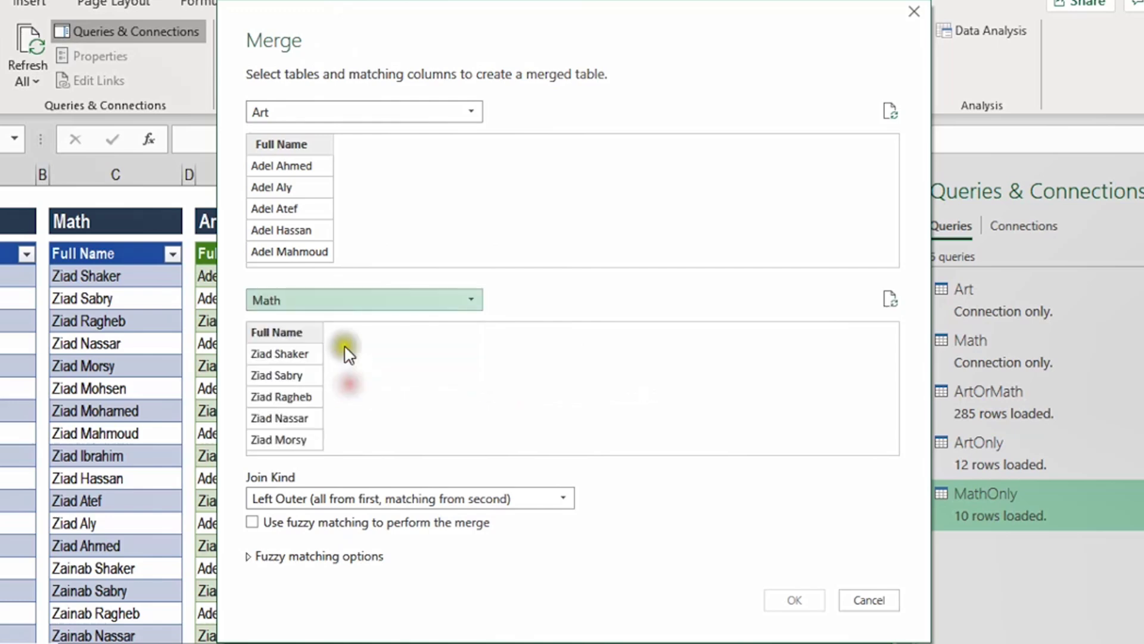
click(281, 143)
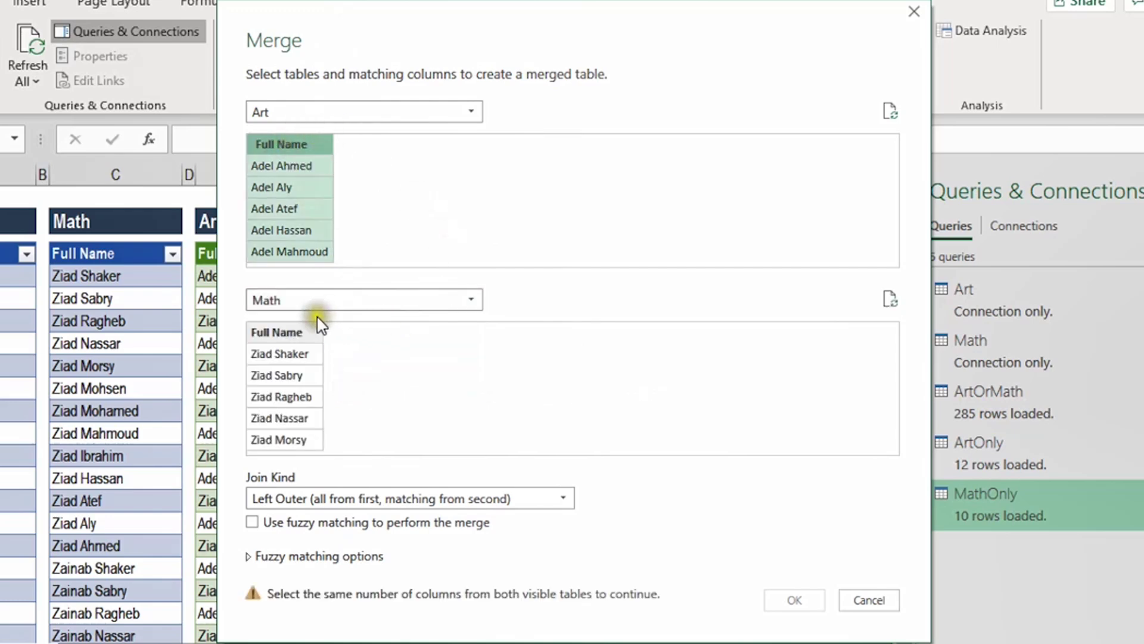
click(295, 331)
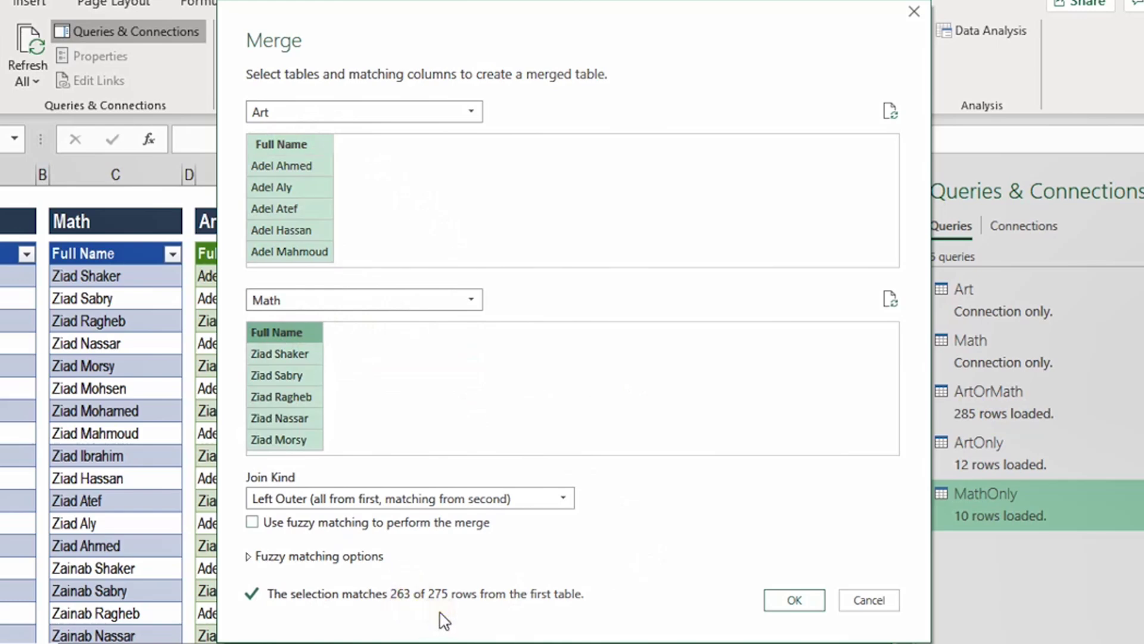
Step: Create the merge with the Inner (only matching rows) join kind and name the query Art&Math
click(275, 500)
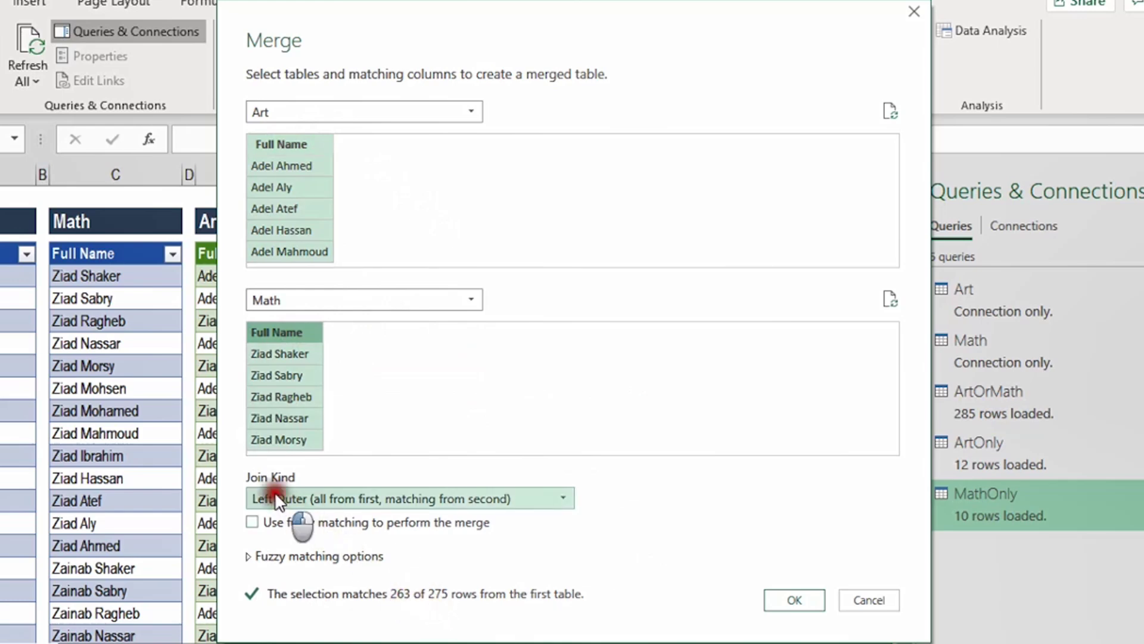
click(313, 584)
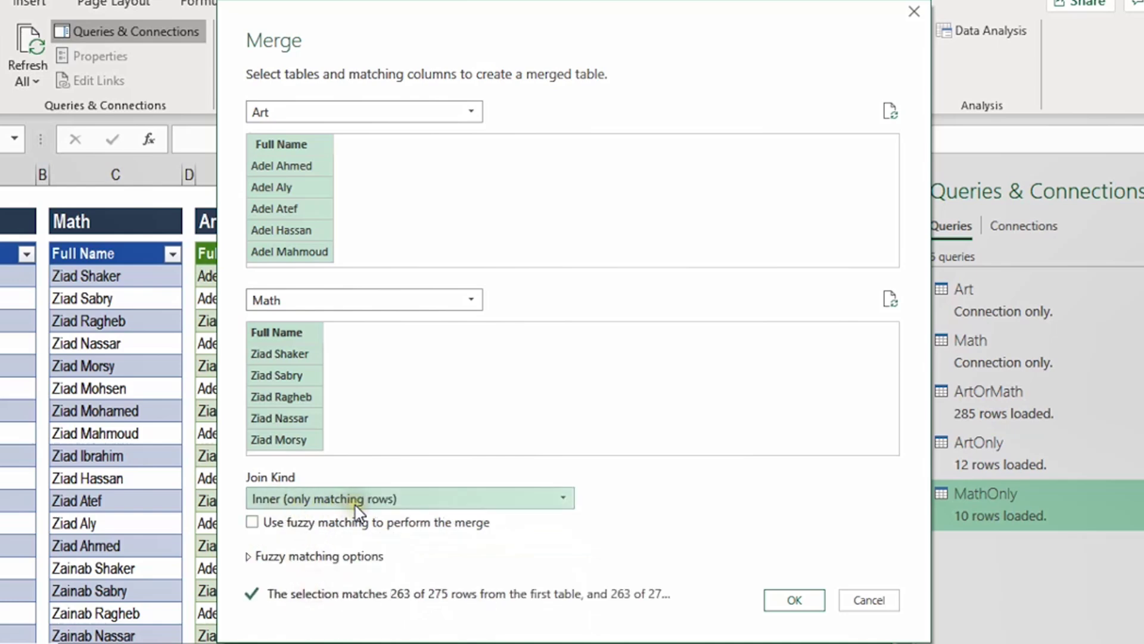
click(786, 599)
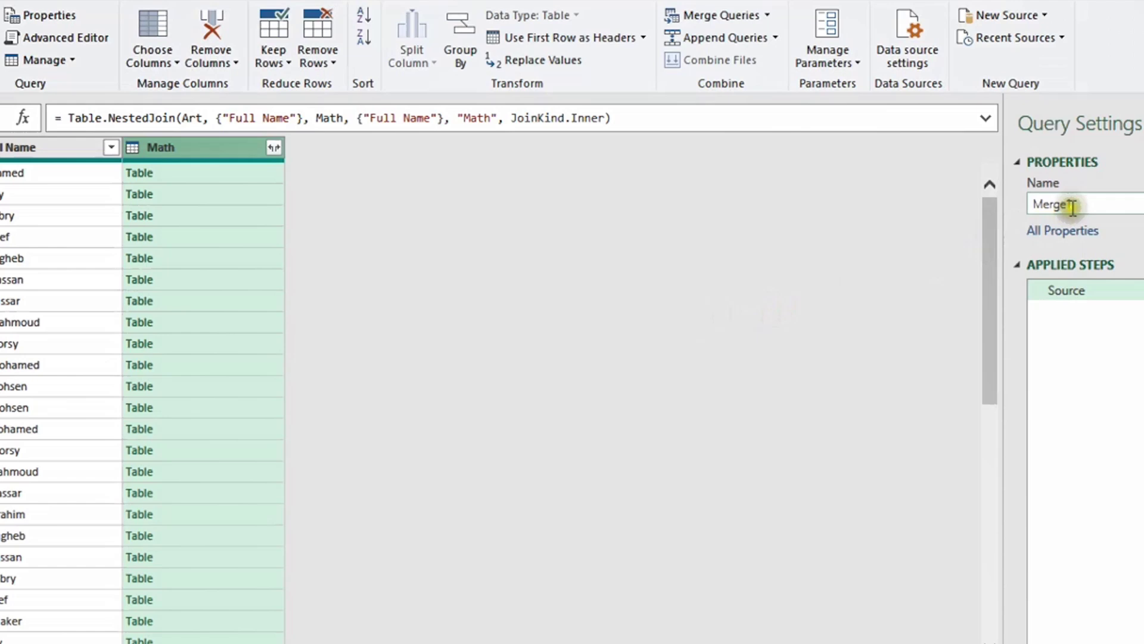
double_click(1072, 206)
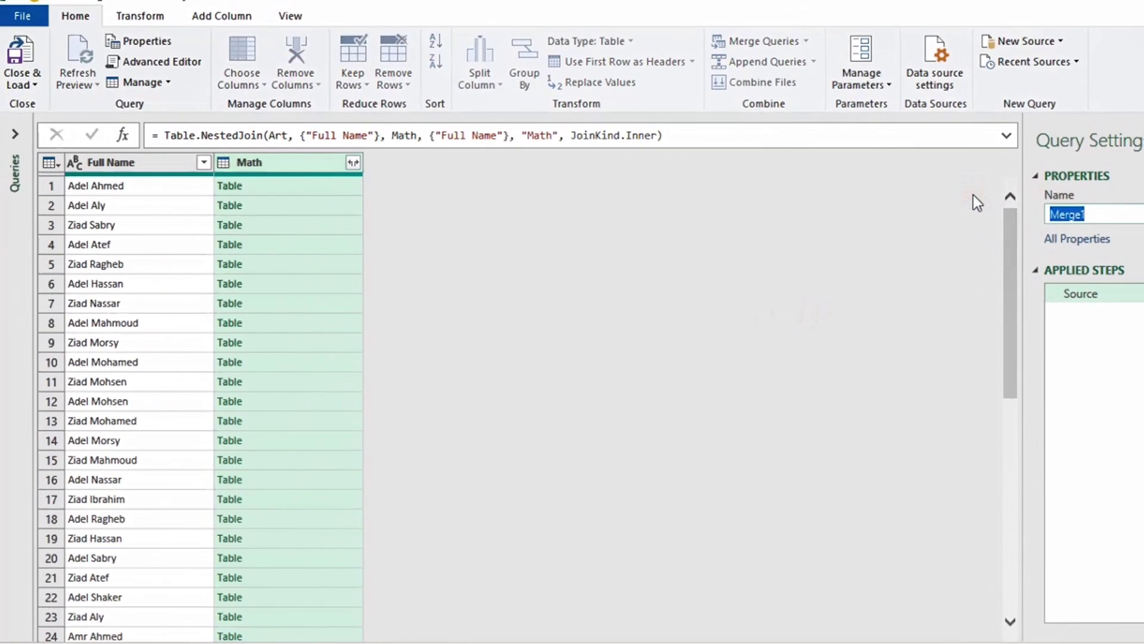
text(Art&Math)
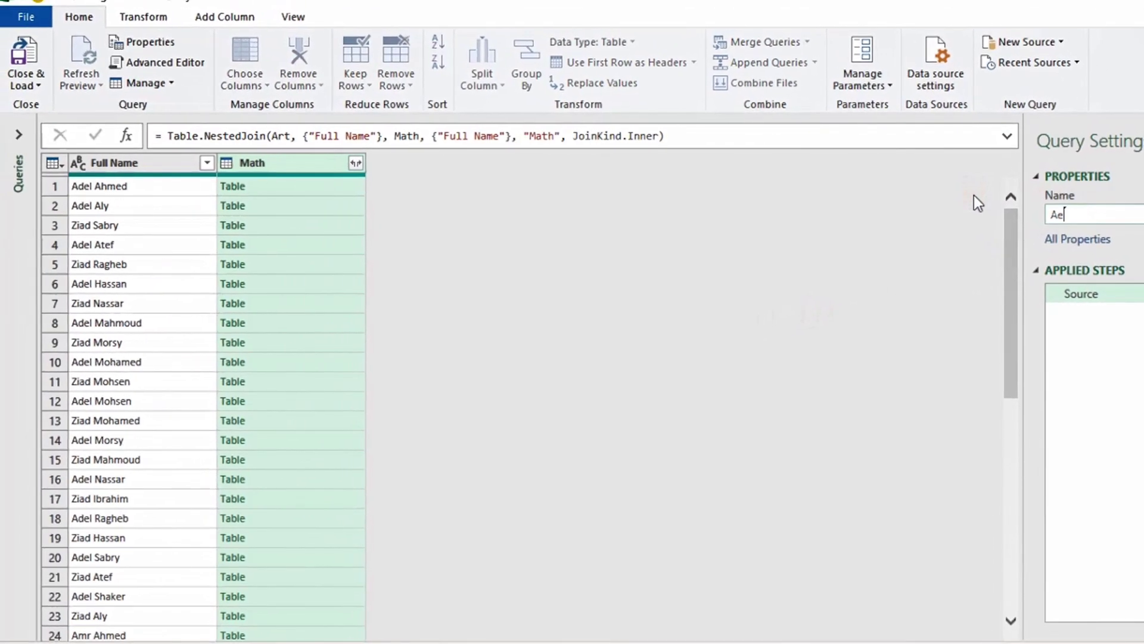
key(Return)
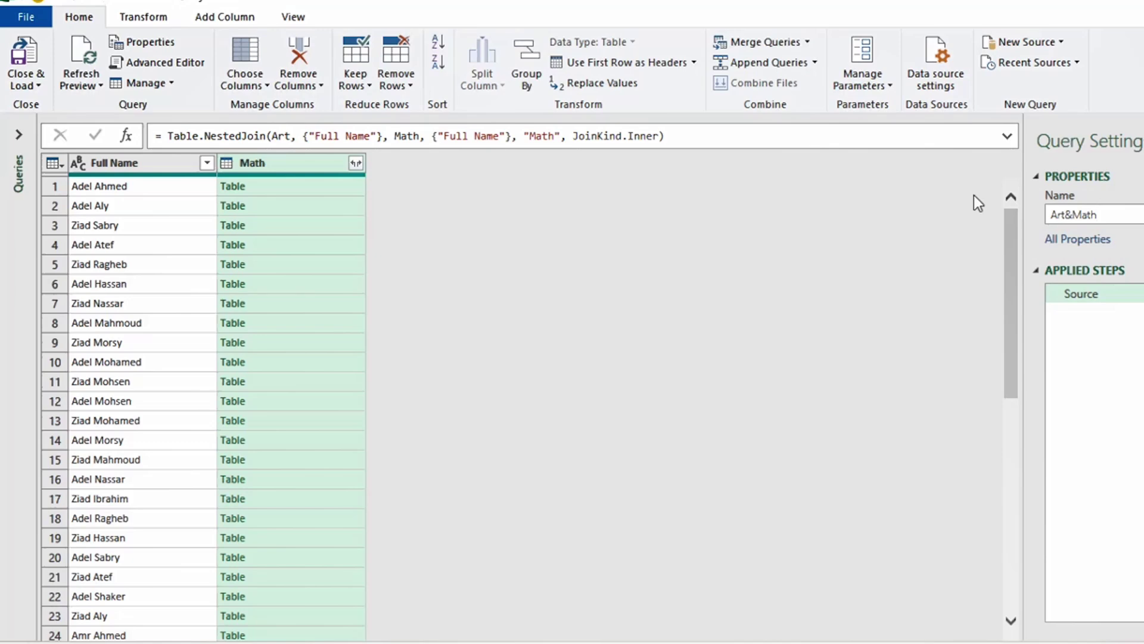
Step: Expand the Math column of Art&Math to its Full Name field without using the original column name as prefix
click(177, 260)
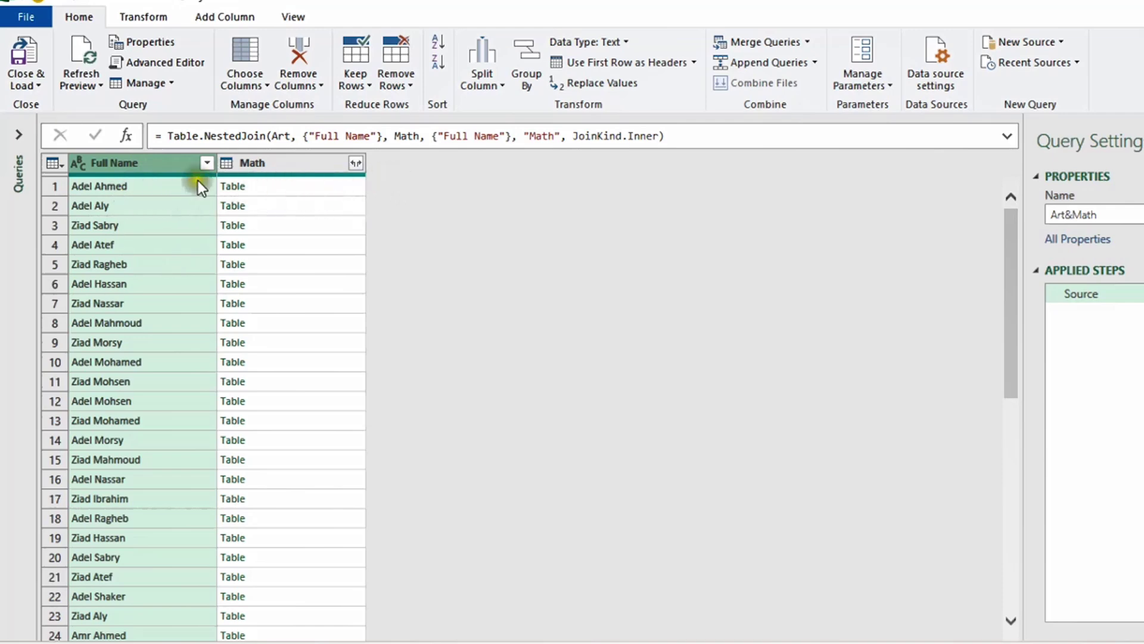
click(358, 163)
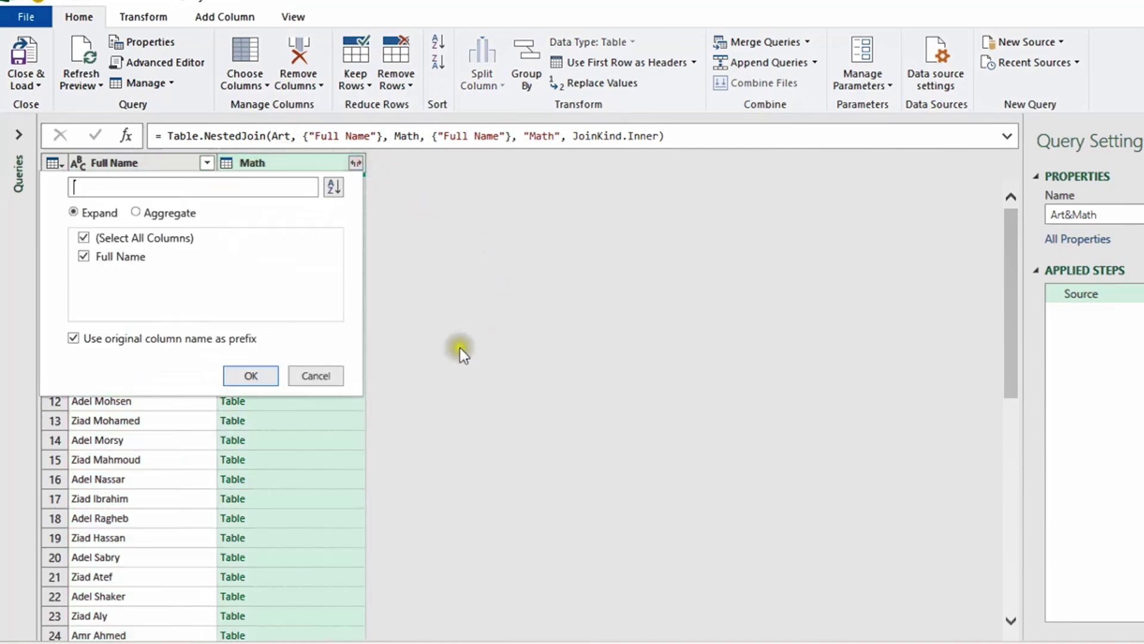
click(106, 237)
click(99, 257)
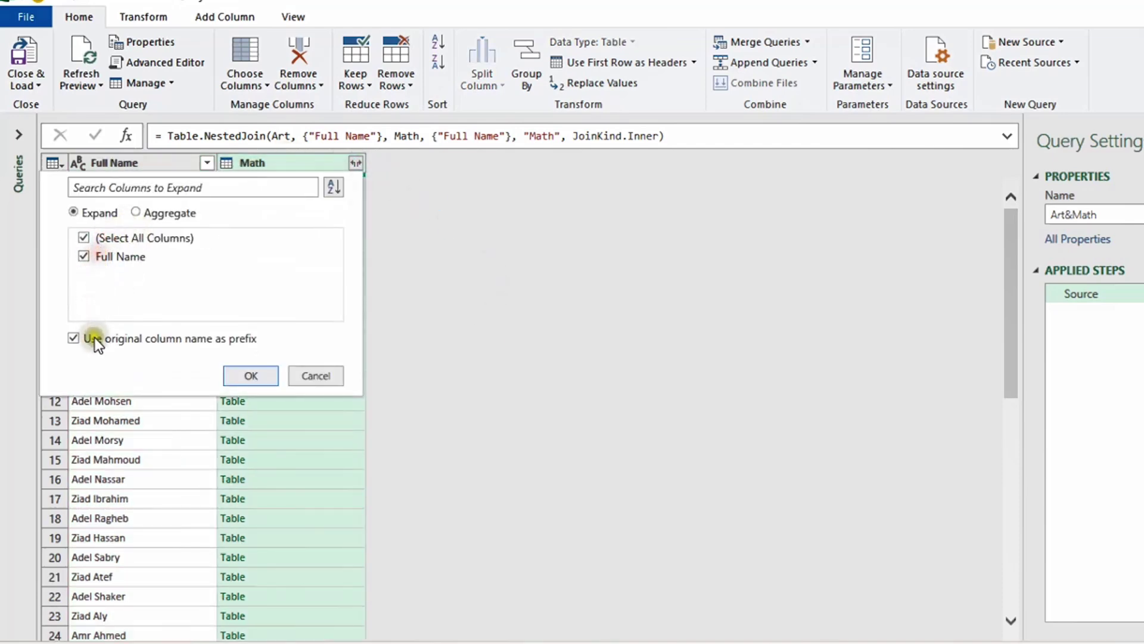
click(73, 337)
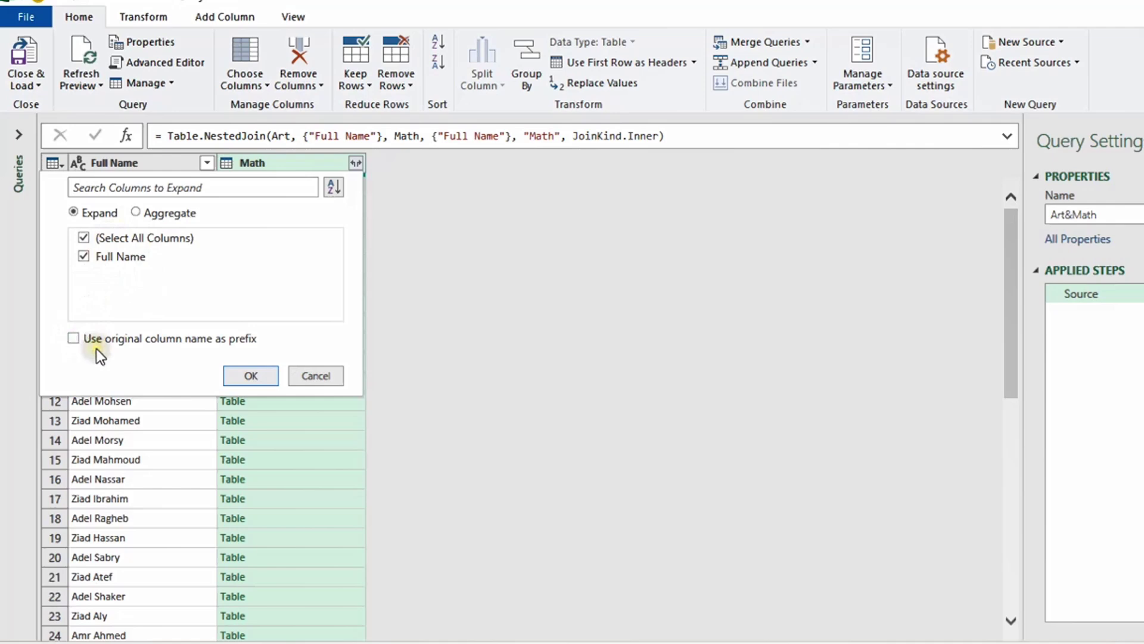
click(250, 378)
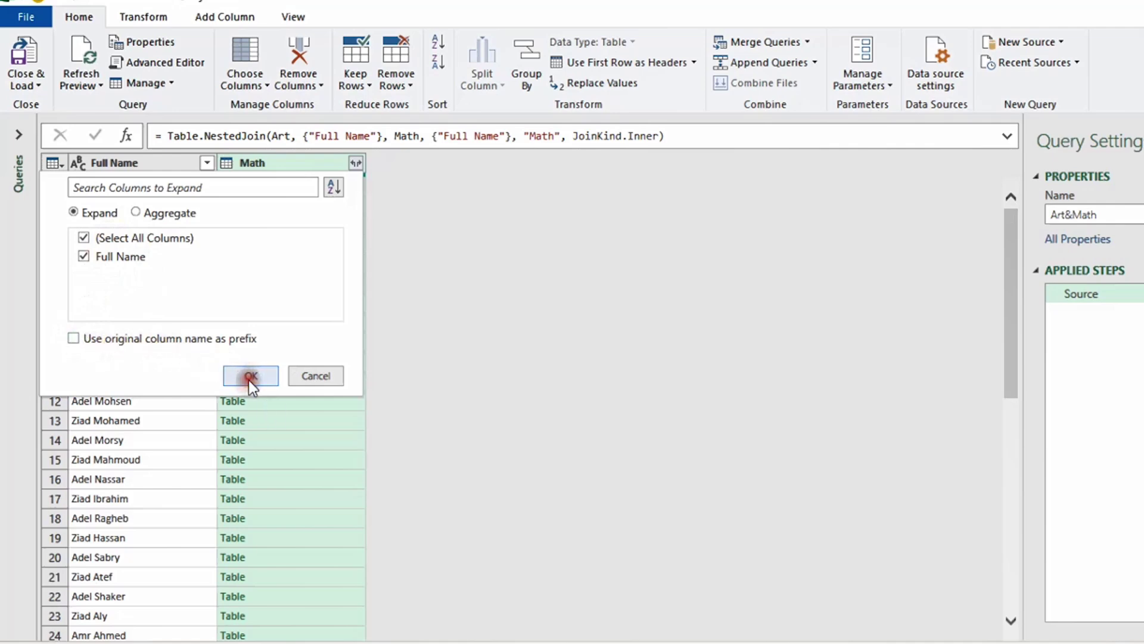
Step: Examine the filter lists of the Full Name.1 and Full Name columns without applying any filter
click(357, 164)
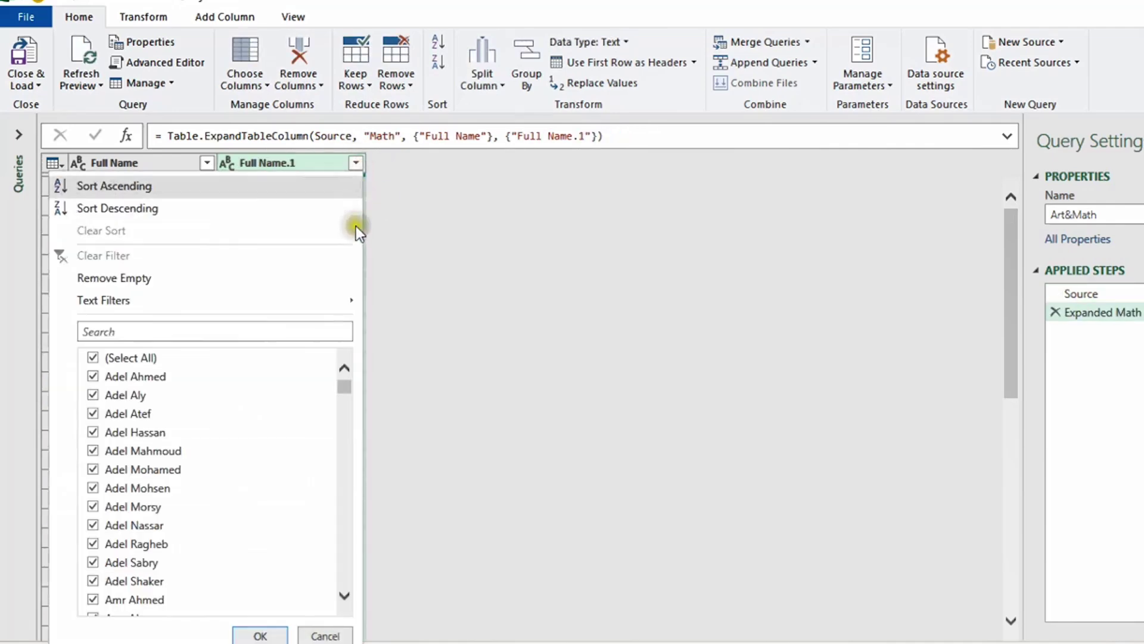
click(156, 166)
click(206, 163)
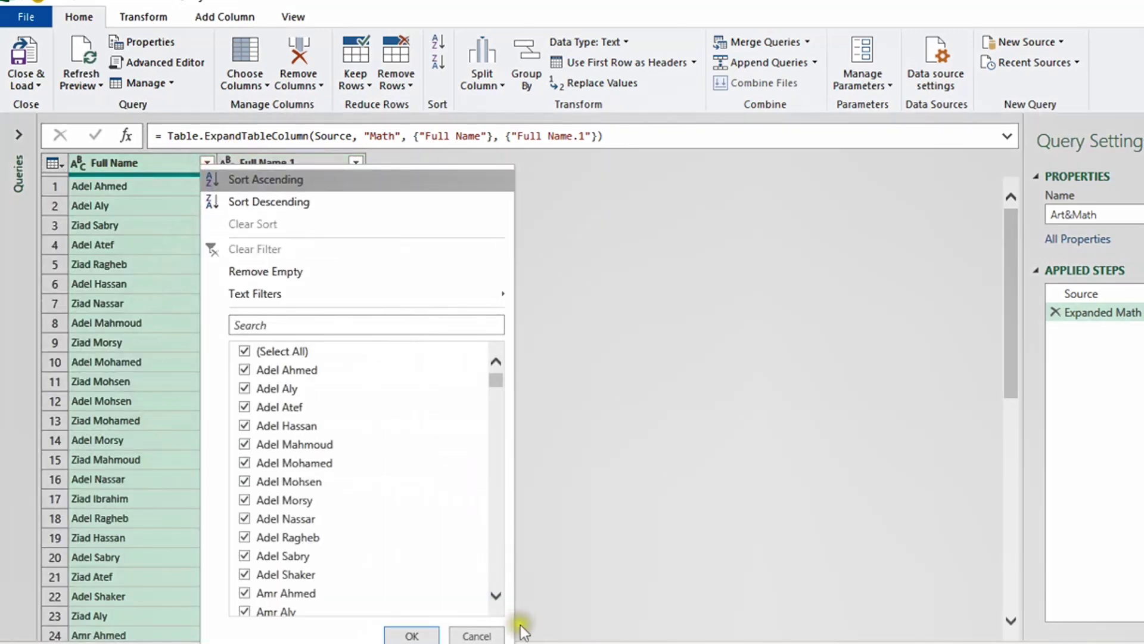
click(476, 635)
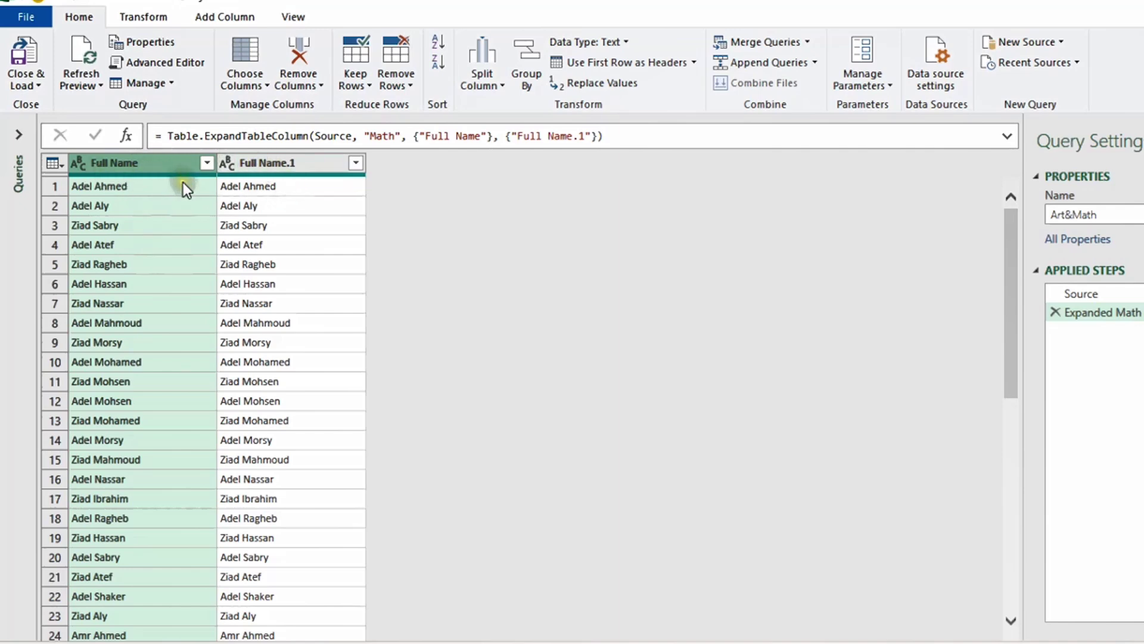
Step: Remove the Full Name.1 column from Art&Math and load the query as a table into the existing worksheet at cell K4
click(258, 163)
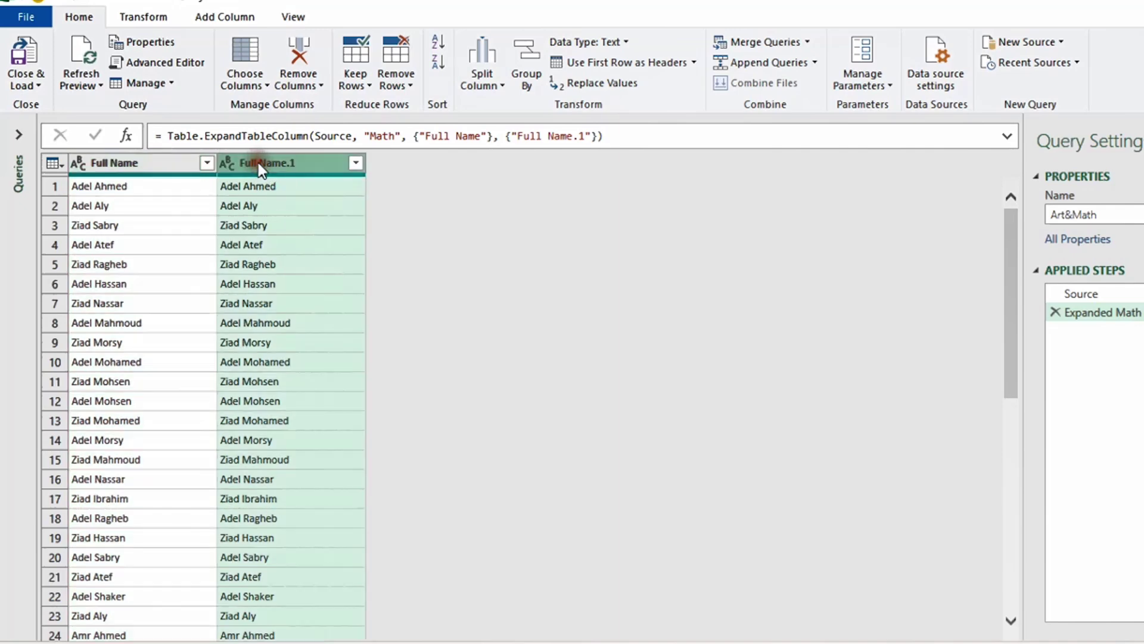
click(291, 56)
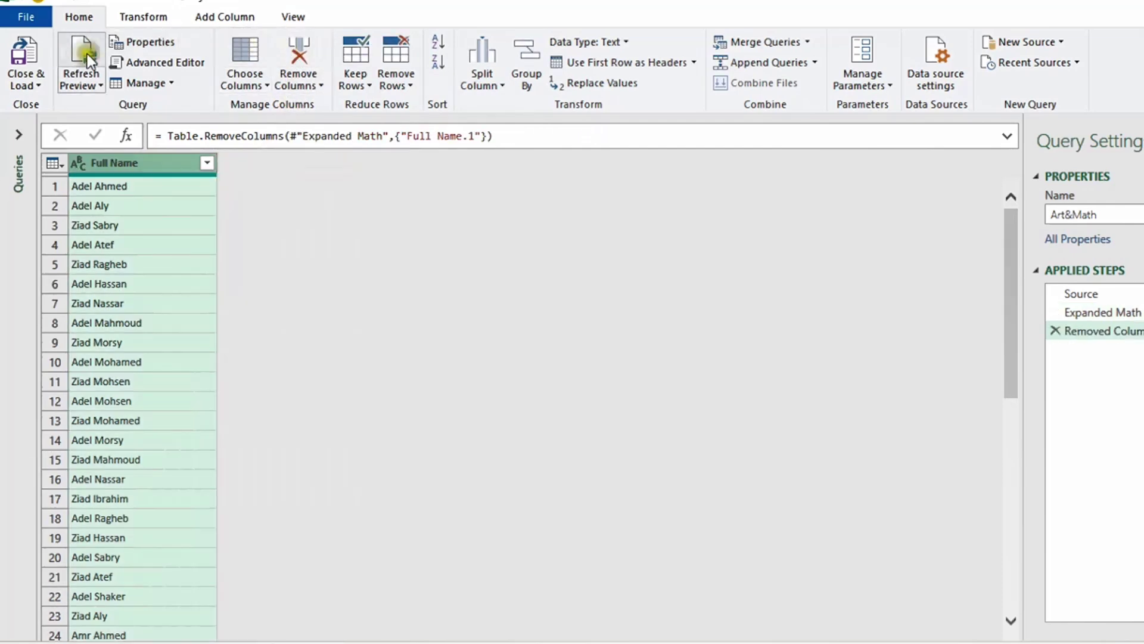
click(33, 84)
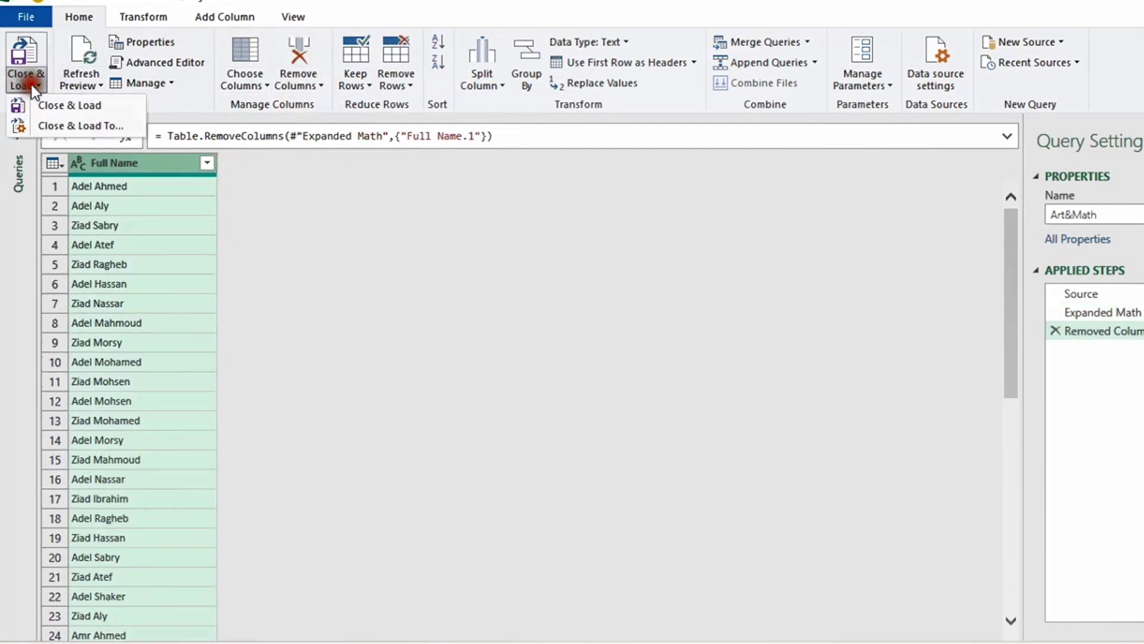
click(52, 125)
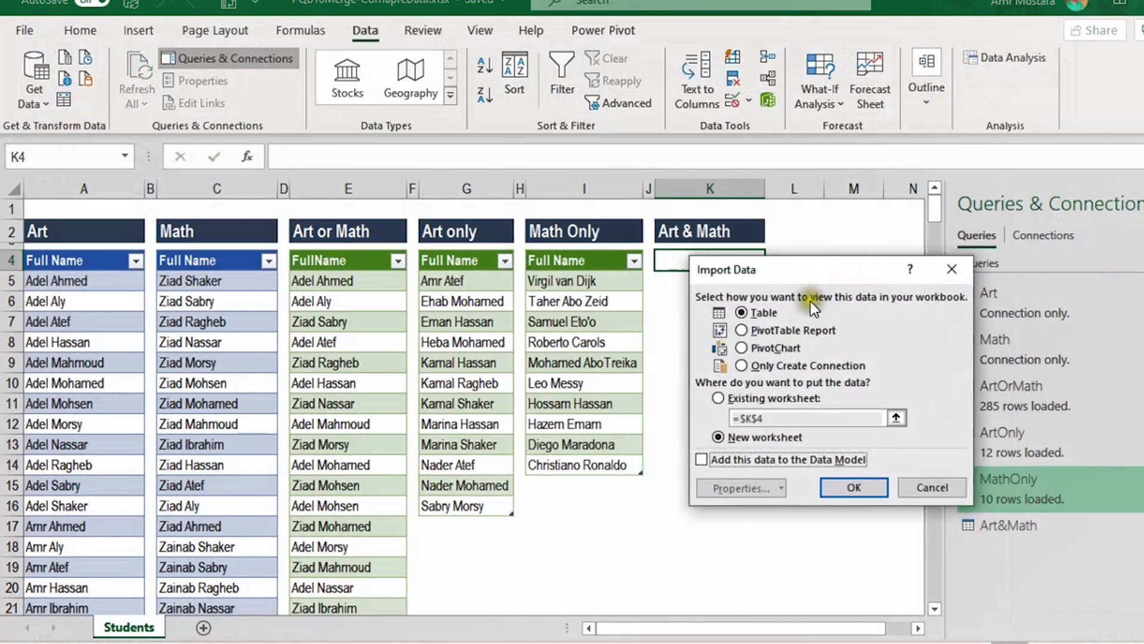
drag(770, 278, 937, 263)
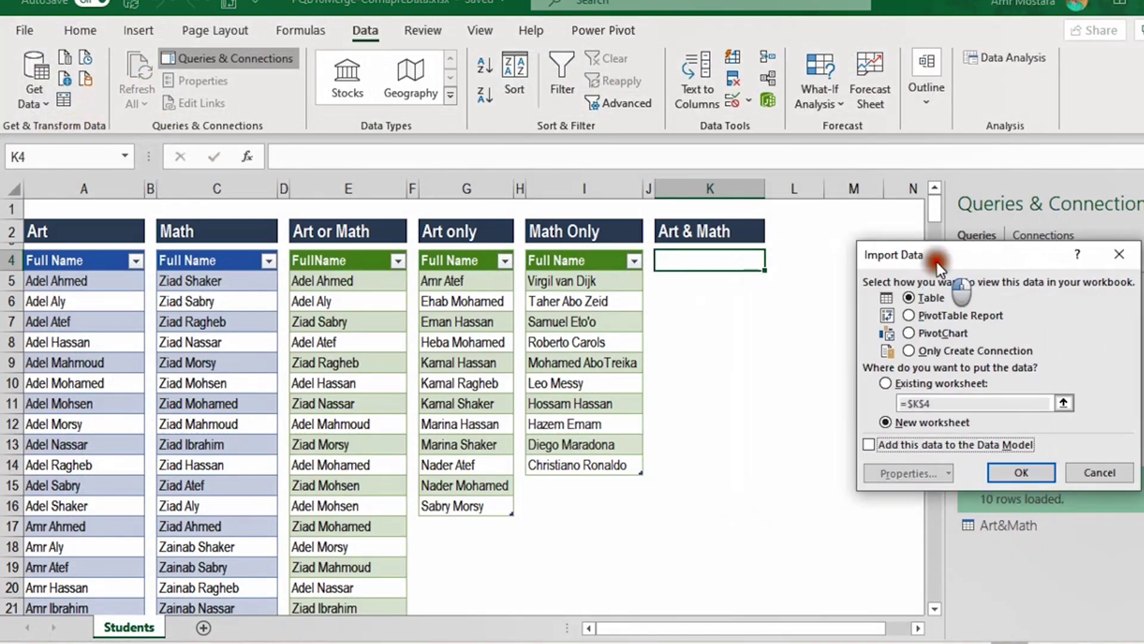
click(910, 386)
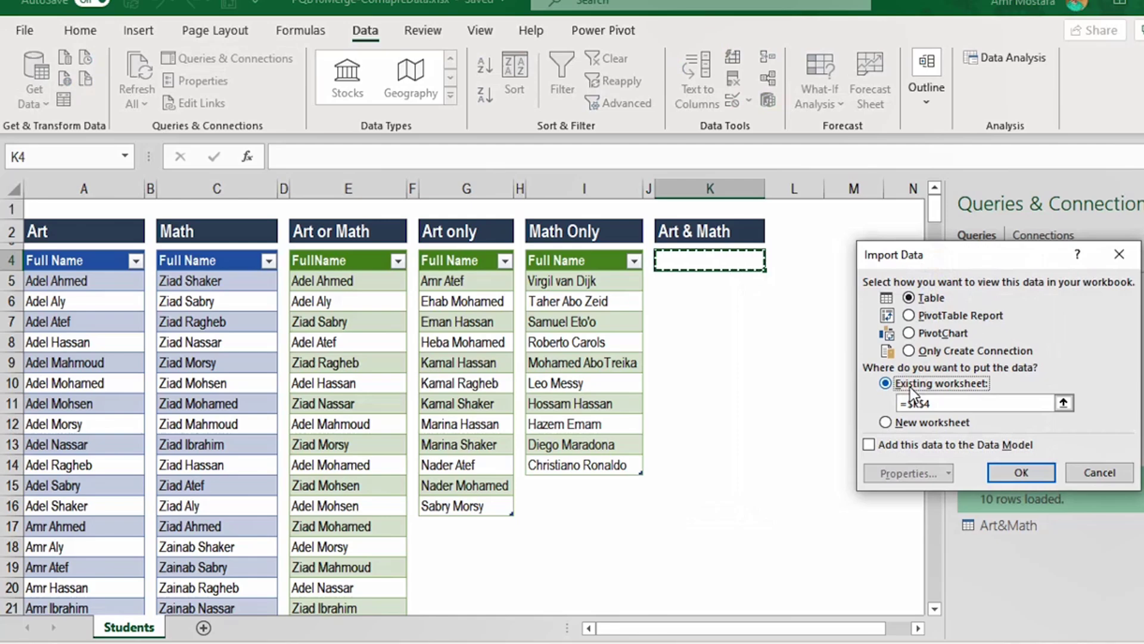
click(1019, 472)
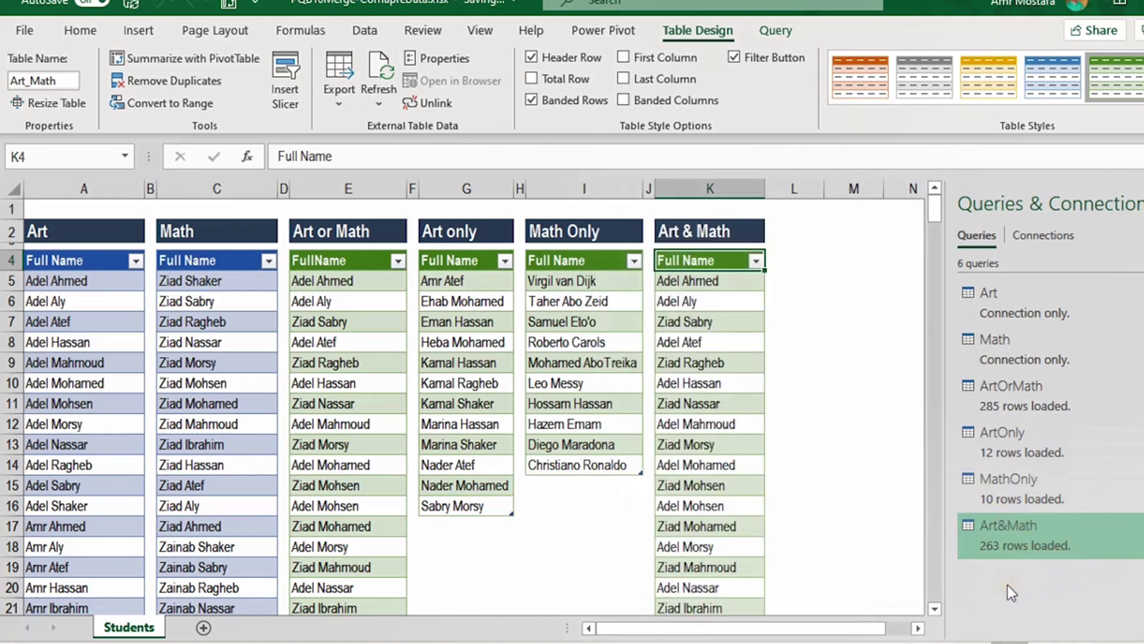
click(699, 283)
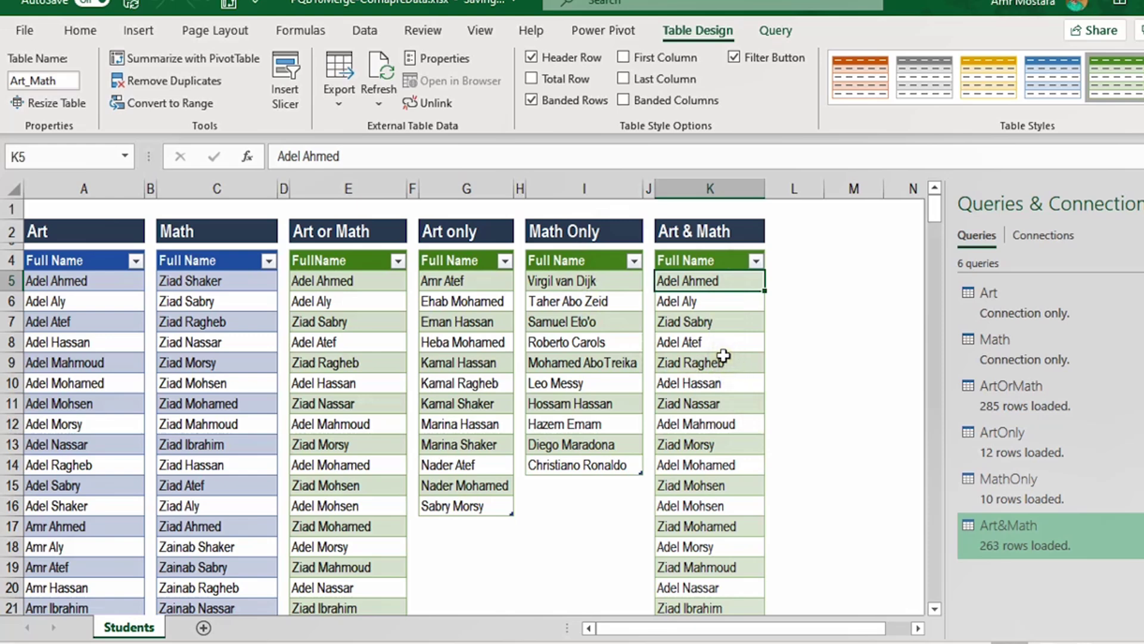
click(711, 304)
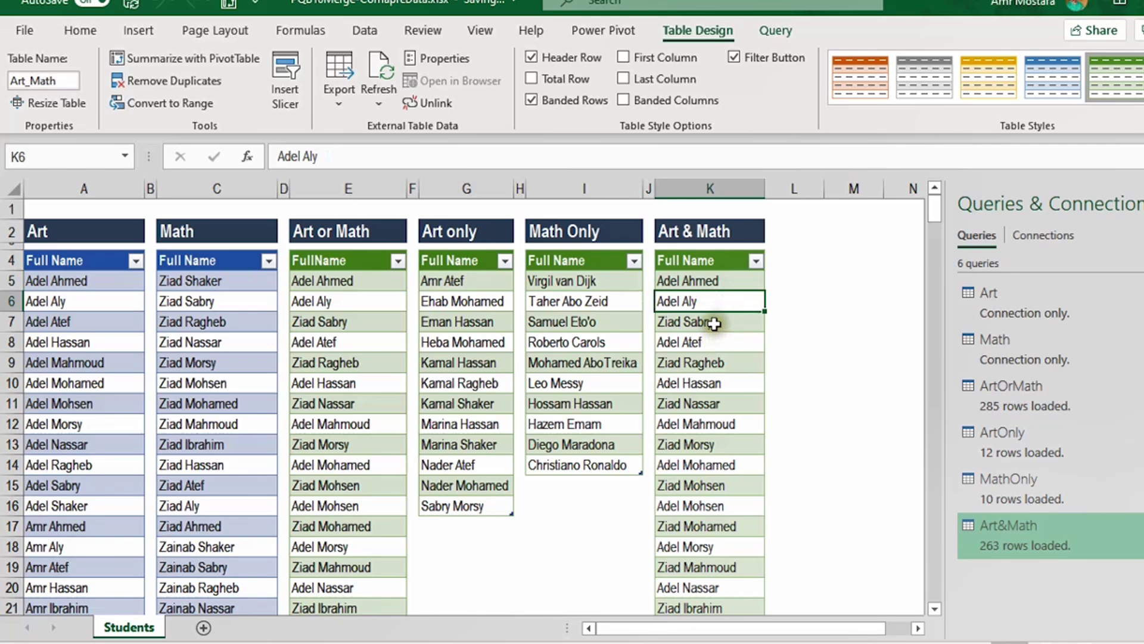
click(713, 322)
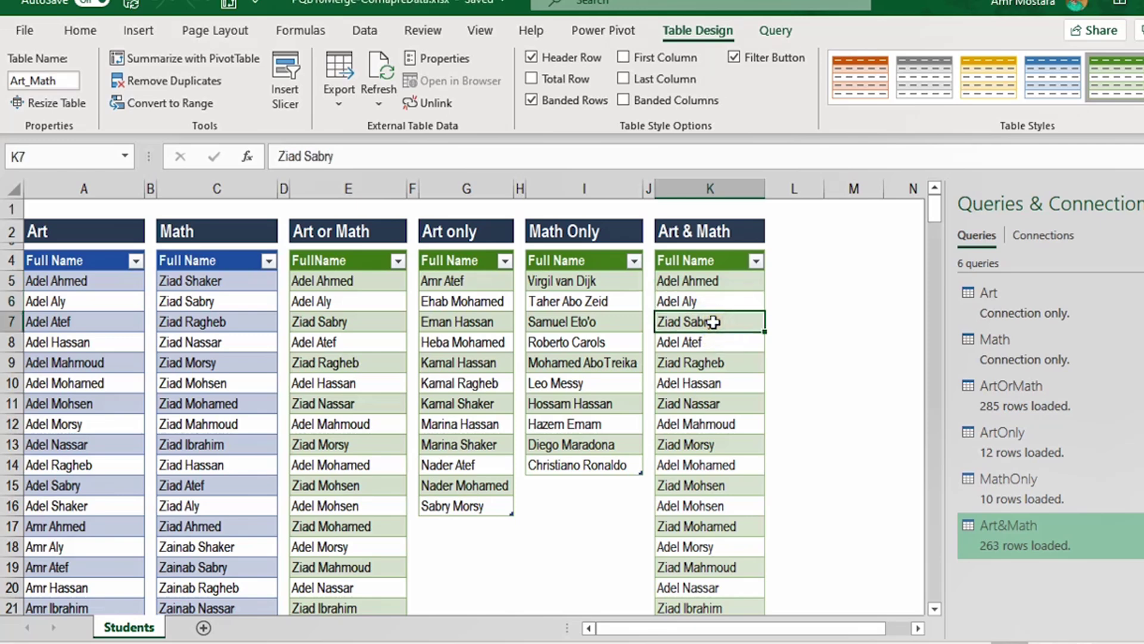